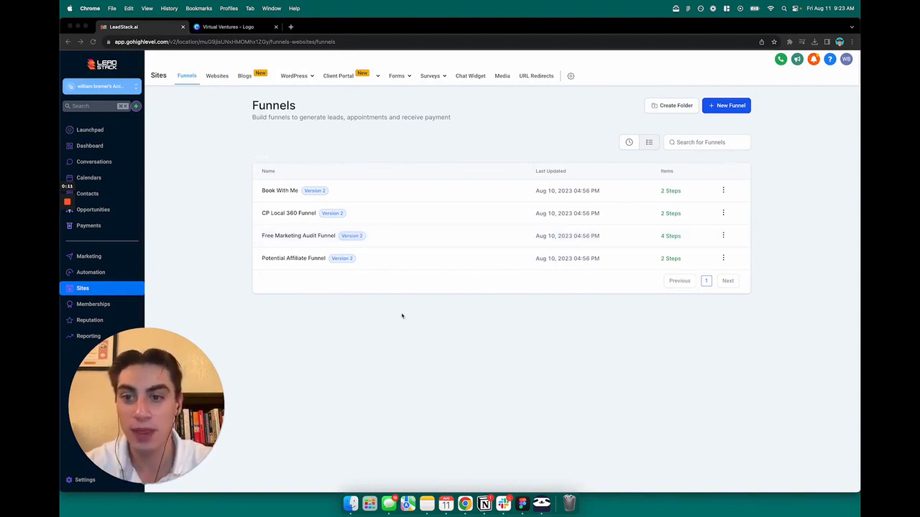
drag(188, 409, 438, 390)
click(551, 386)
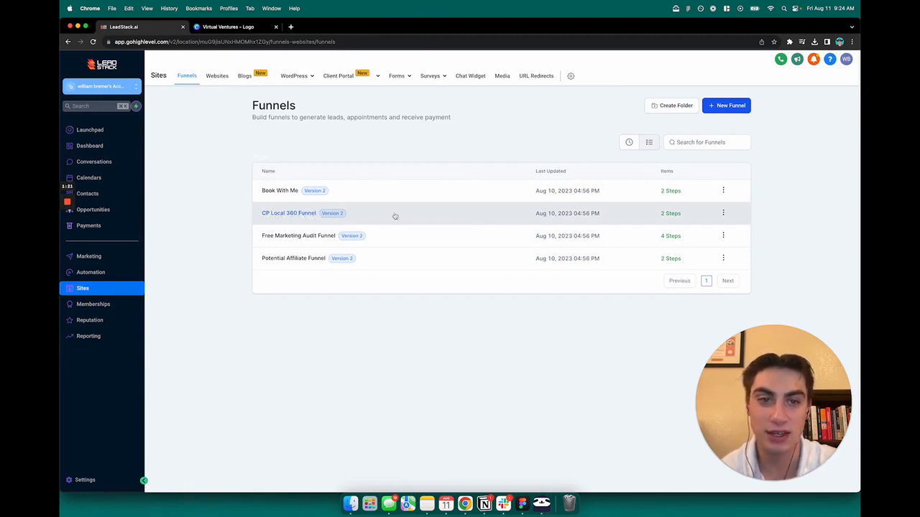
- Open the CP Local 360 Funnel and look at its Thank you and Home steps
click(283, 216)
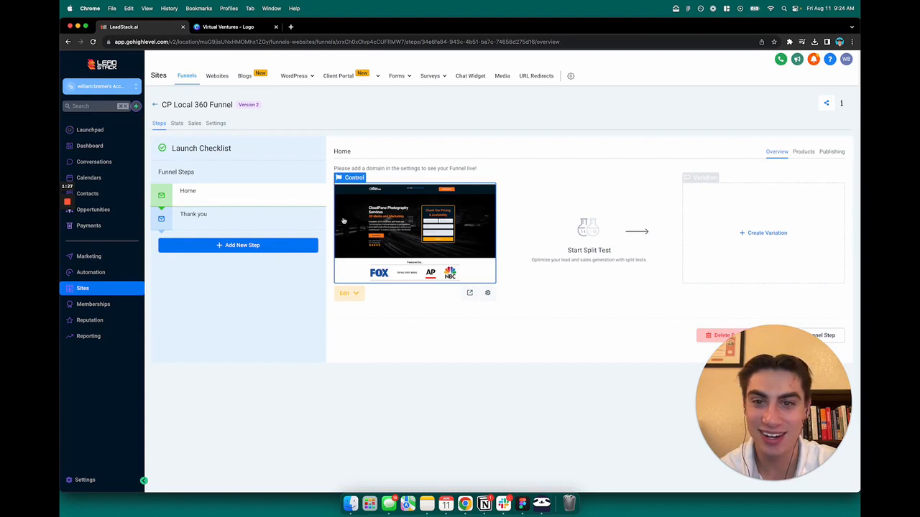
click(236, 229)
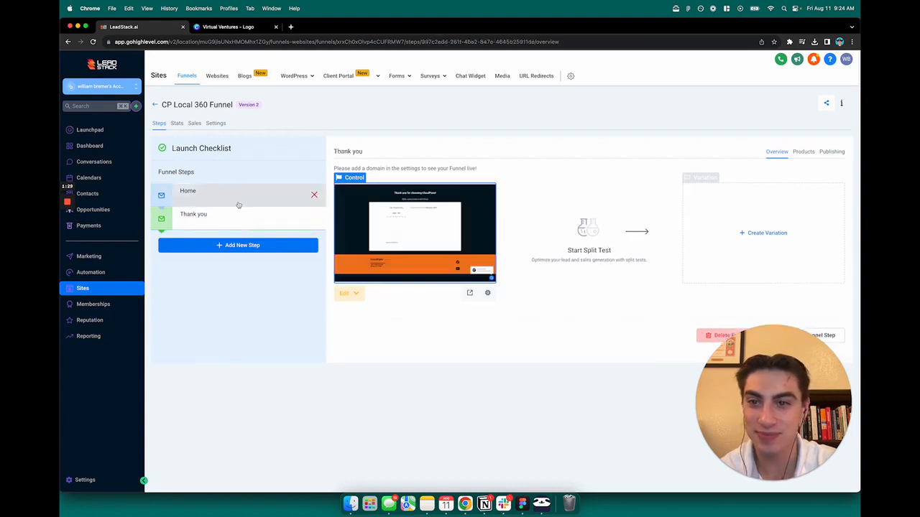
click(236, 202)
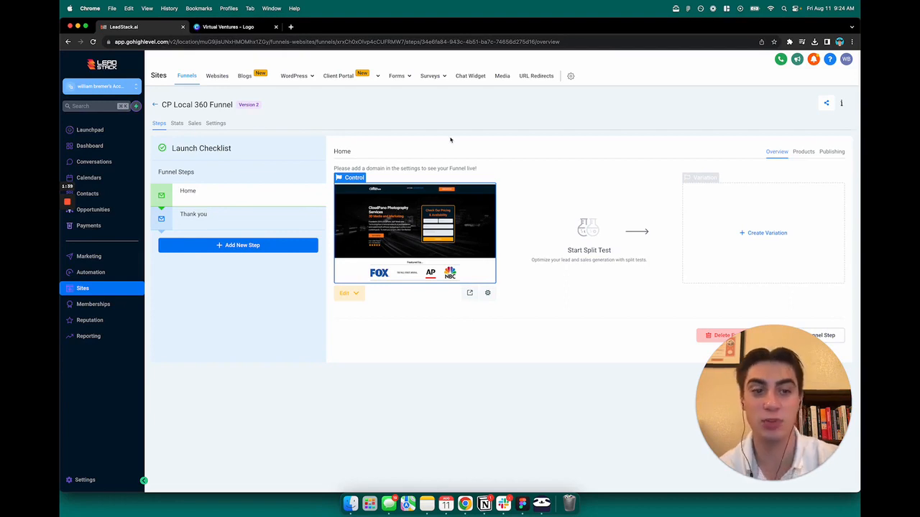
- Switch to the Virtual Ventures logo design in Canva and review the logo and company description on its two pages
click(217, 29)
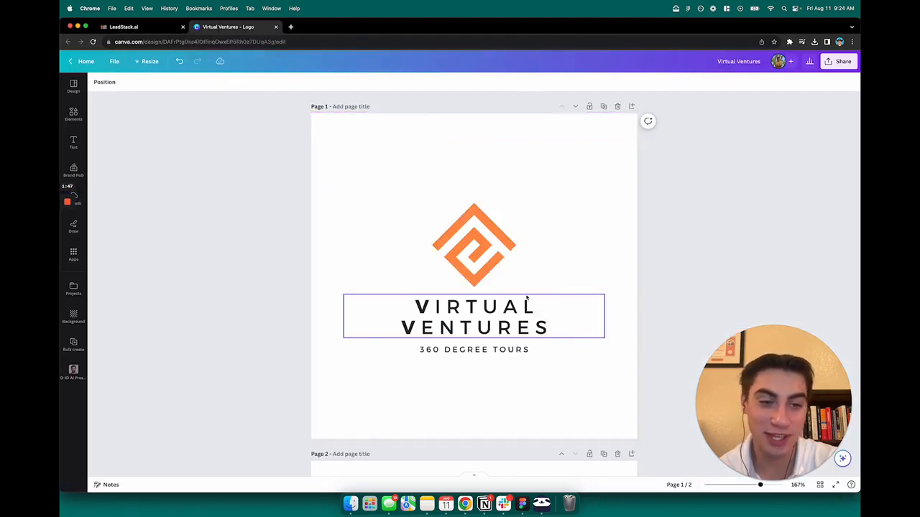
scroll(526, 298, down, 2)
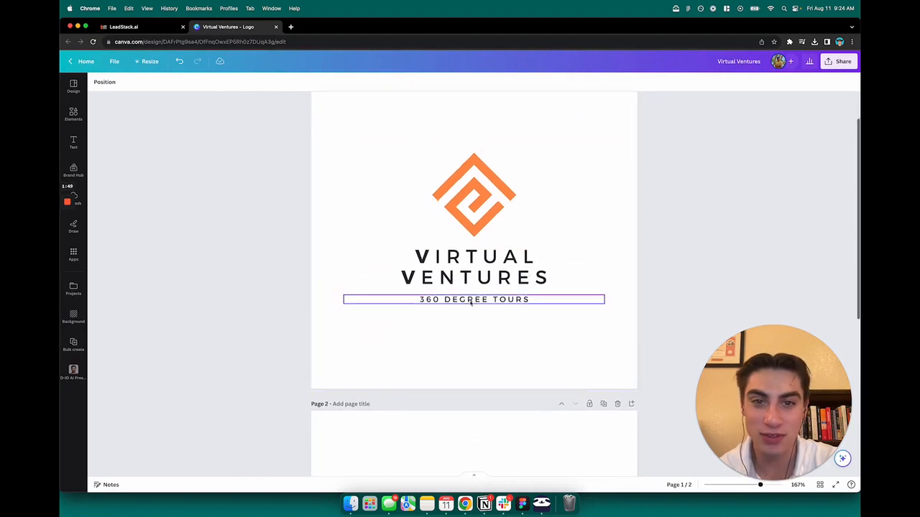
scroll(553, 368, down, 5)
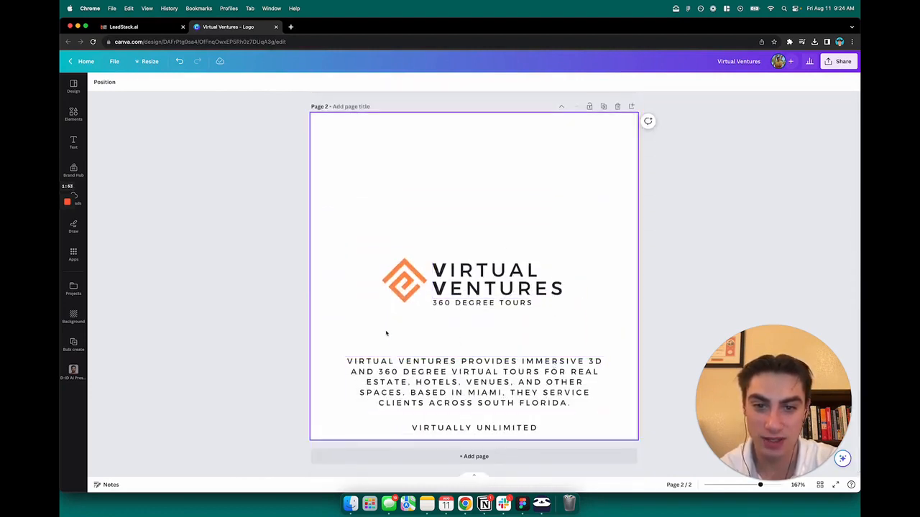
scroll(394, 329, up, 1)
scroll(402, 326, down, 1)
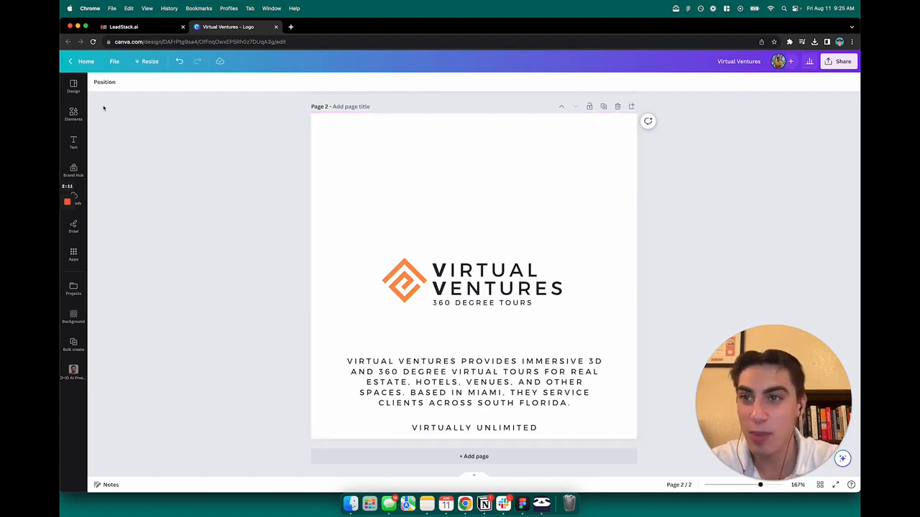
- Return to the CP Local 360 Funnel in LeadStack and open its Home page for editing in a new tab
click(144, 27)
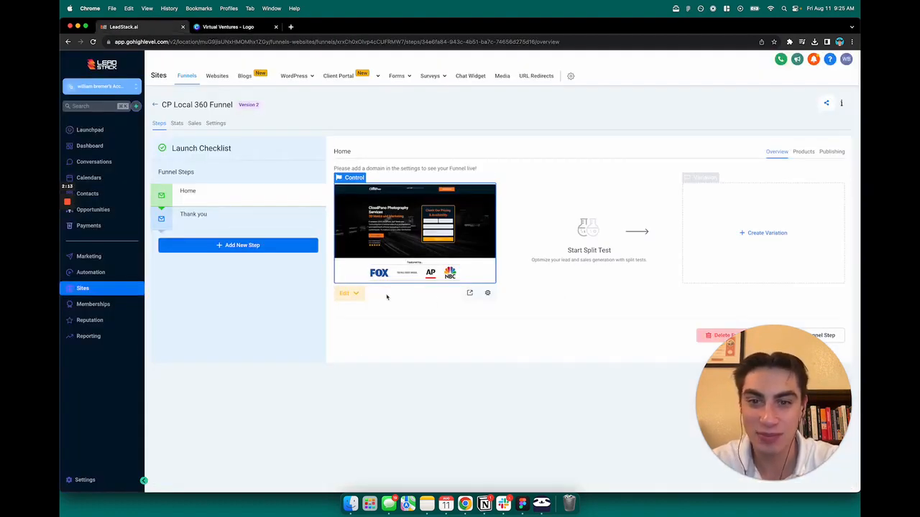
click(356, 293)
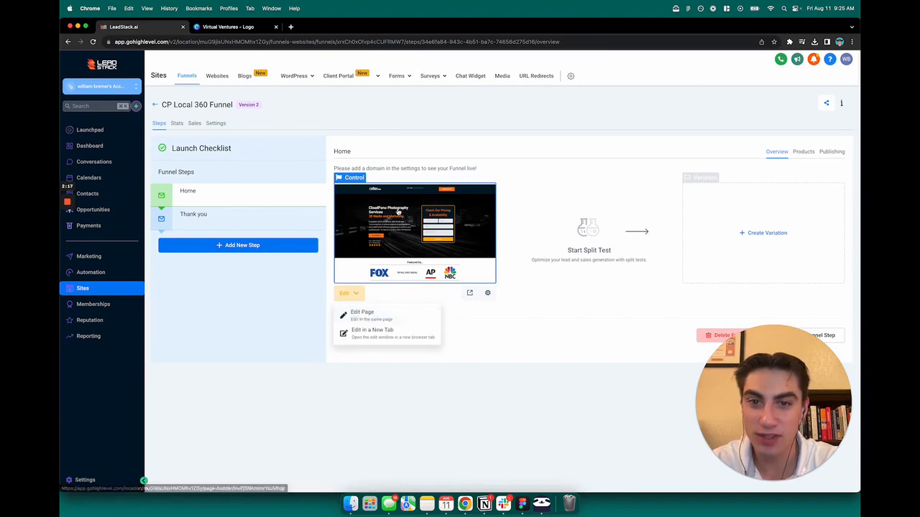
click(377, 337)
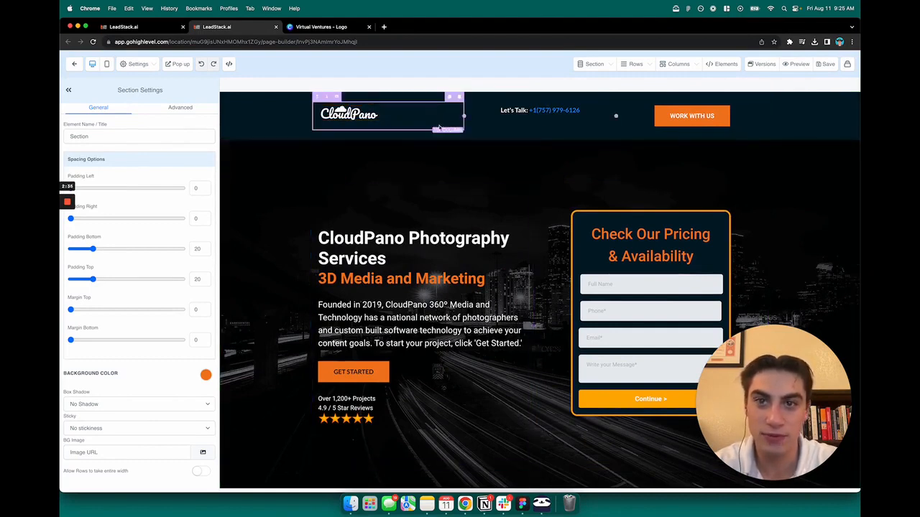
- Look through the Home page template's sections, from the header to the lower pricing form and back
scroll(395, 194, down, 8)
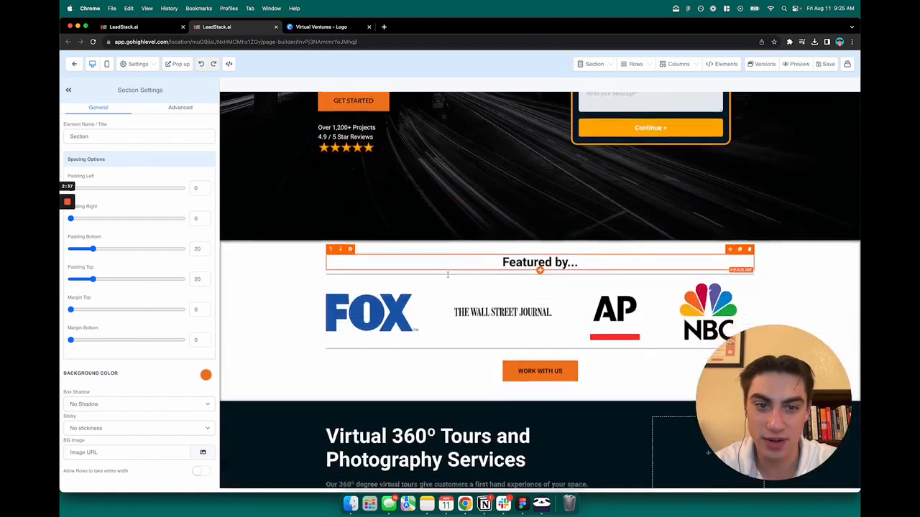
scroll(582, 236, down, 12)
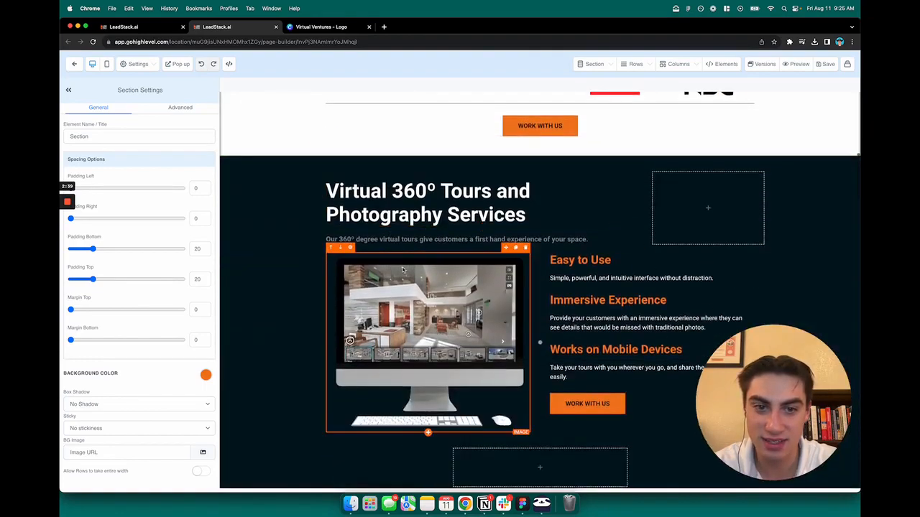
scroll(430, 263, down, 8)
scroll(431, 258, up, 3)
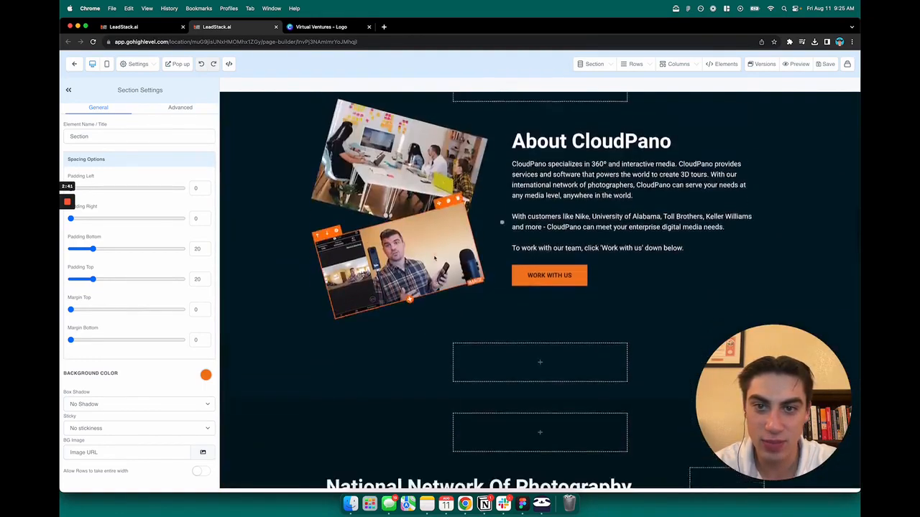
scroll(431, 259, down, 7)
scroll(433, 254, down, 20)
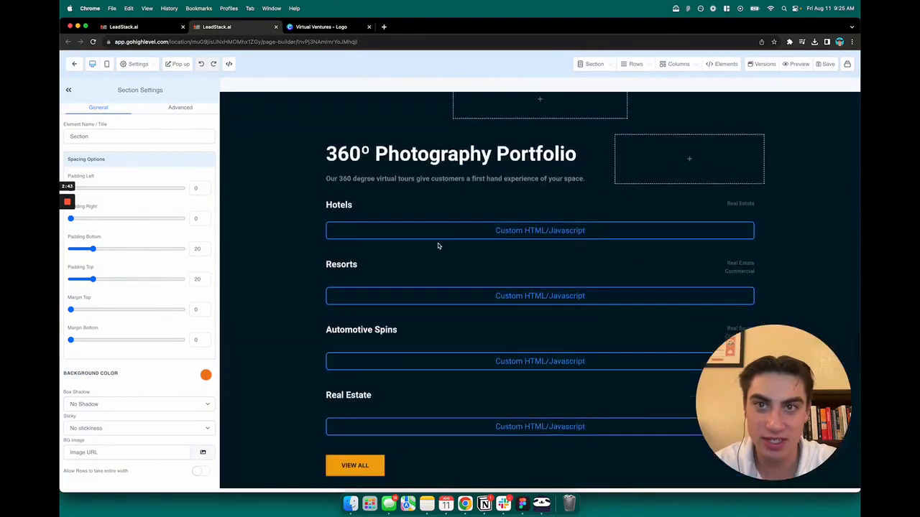
scroll(437, 243, down, 14)
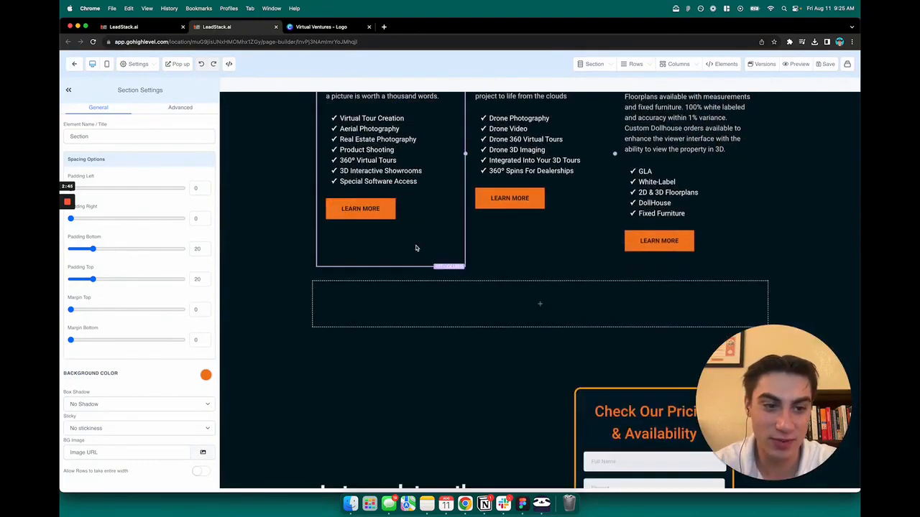
scroll(419, 293, down, 6)
scroll(421, 293, up, 20)
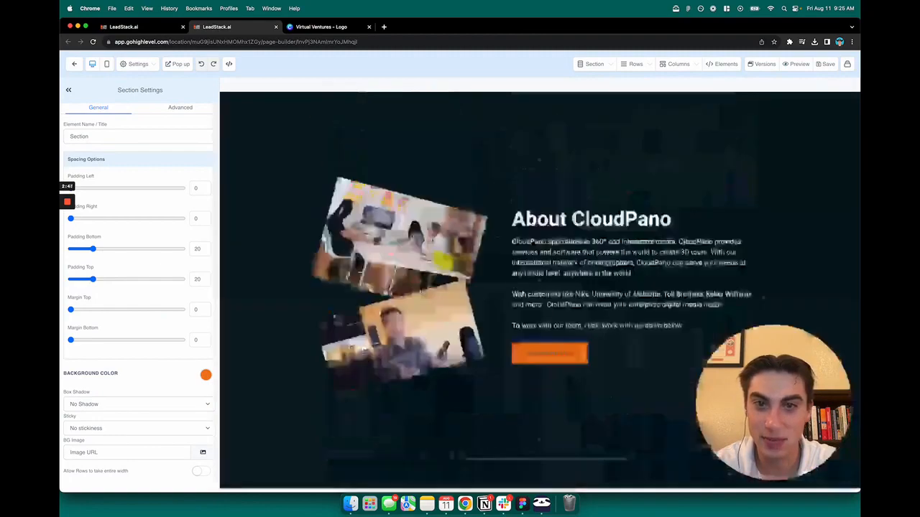
scroll(420, 293, up, 10)
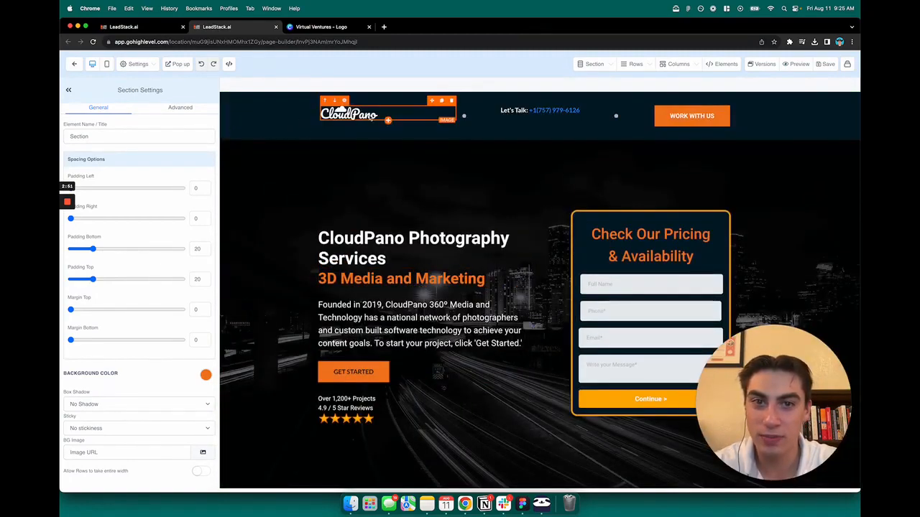
- Set the header section's background color to white and select the CloudPano logo image in it
click(283, 135)
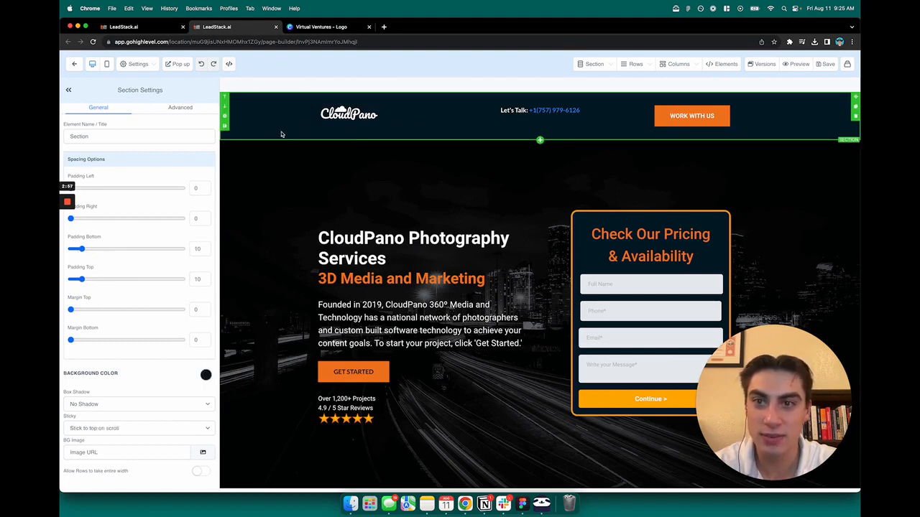
click(205, 375)
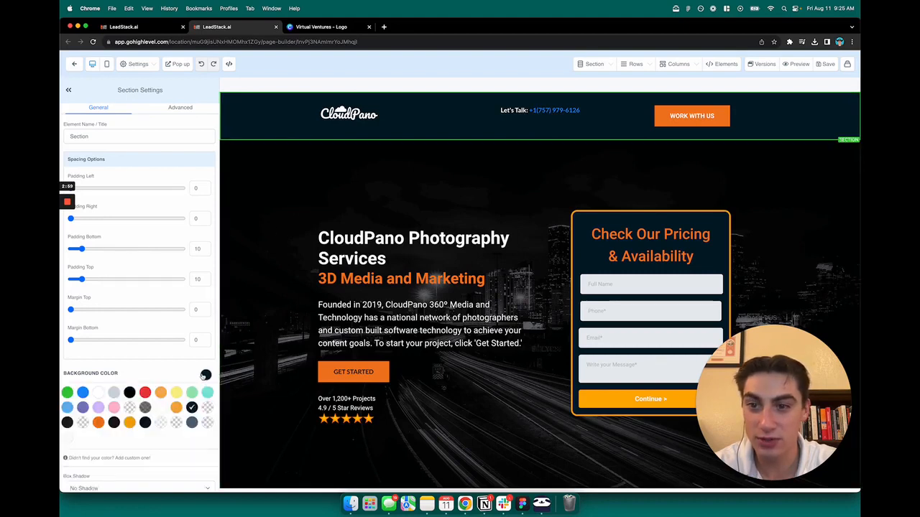
click(98, 393)
click(344, 120)
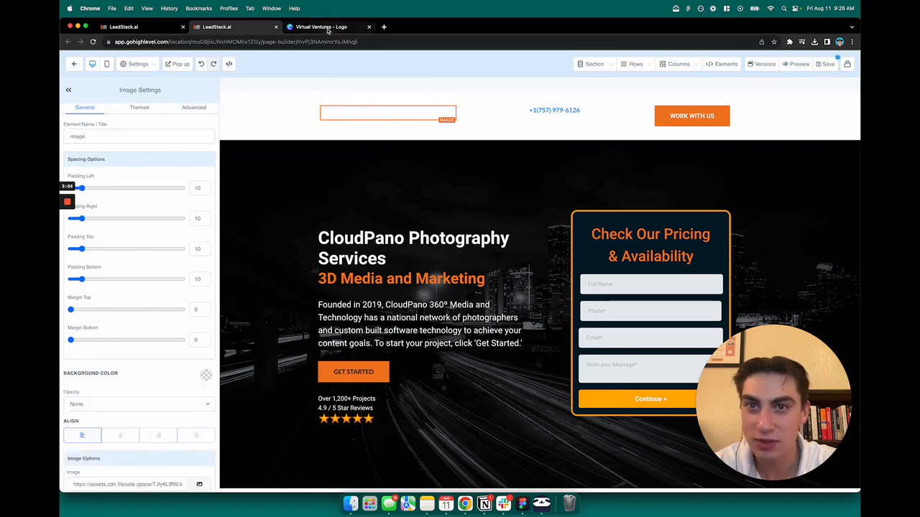
- Switch to the Virtual Ventures design in Canva and duplicate page 2 with the horizontal logo
click(328, 29)
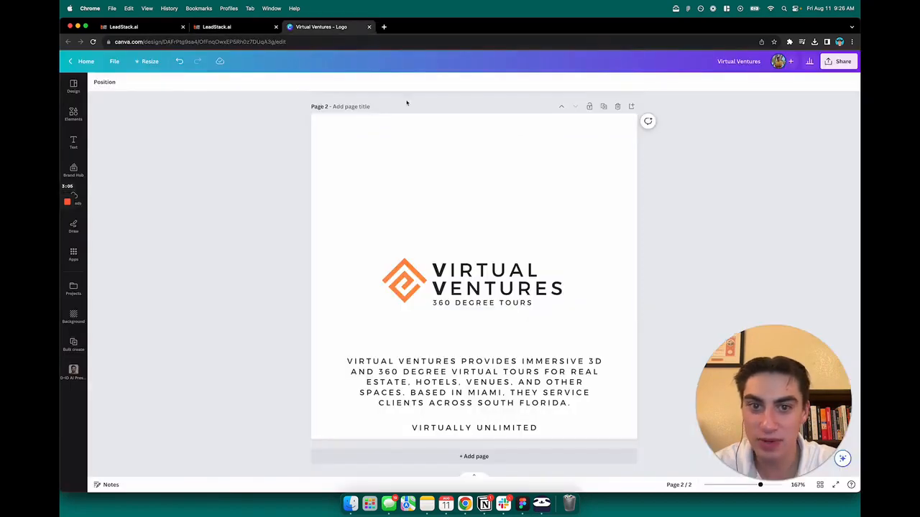
click(379, 245)
scroll(483, 215, up, 3)
scroll(511, 260, down, 3)
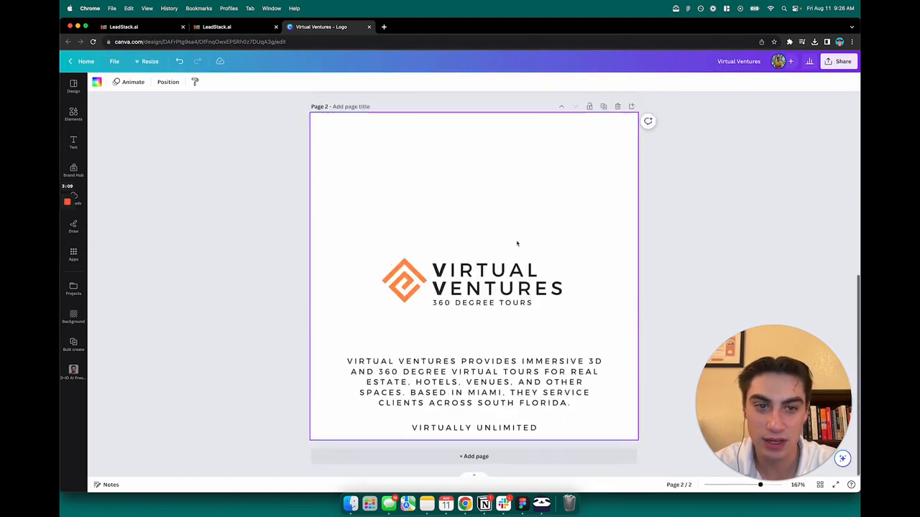
click(602, 108)
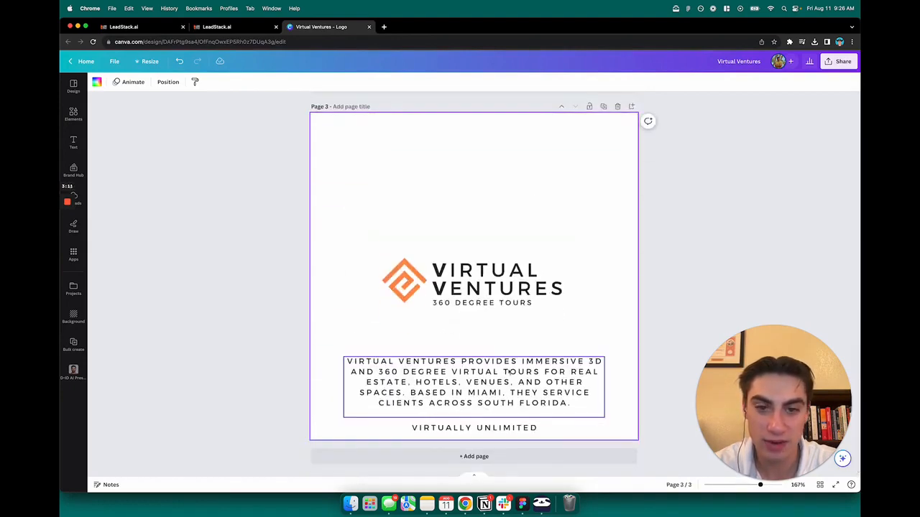
- Delete the company description and the "Virtually Unlimited" tagline from the duplicated page
click(506, 375)
click(571, 434)
drag(571, 434, 345, 357)
key(Delete)
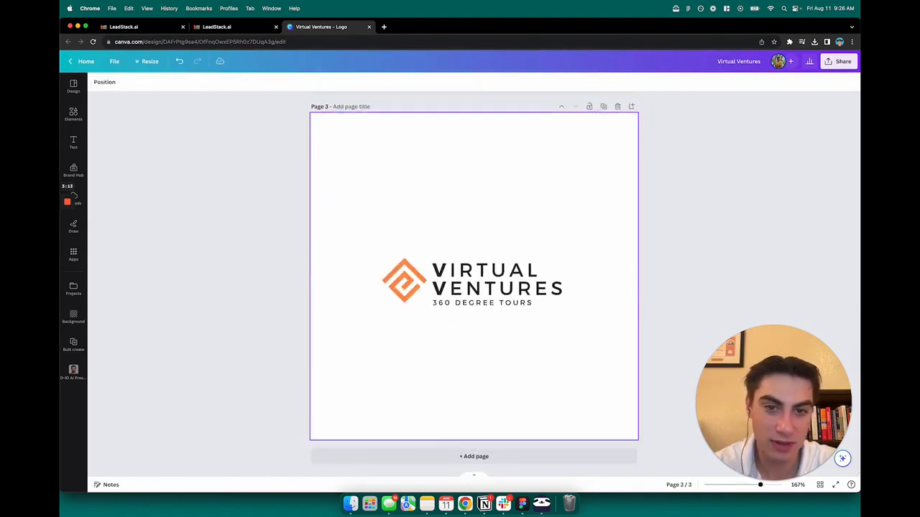
- Enlarge the whole logo on page 3 to nearly the page width, center it horizontally and move it slightly up
drag(557, 330, 366, 236)
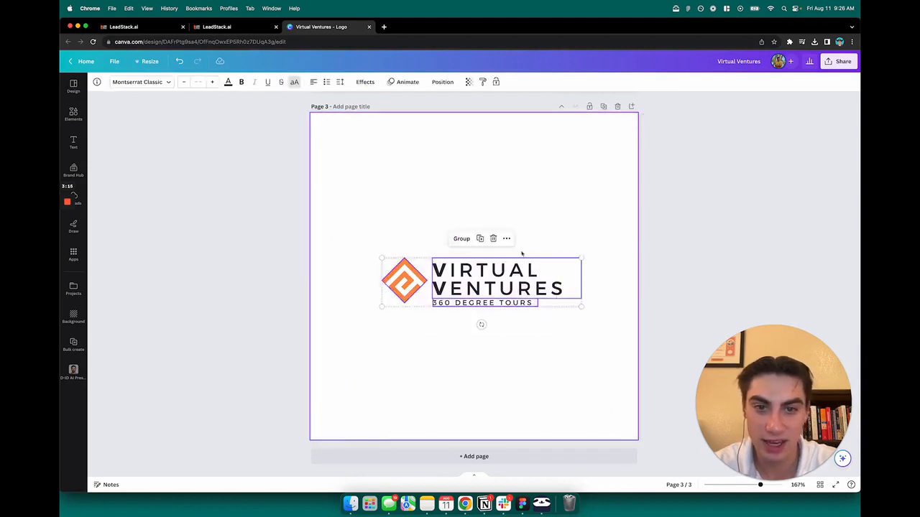
drag(580, 257, 533, 279)
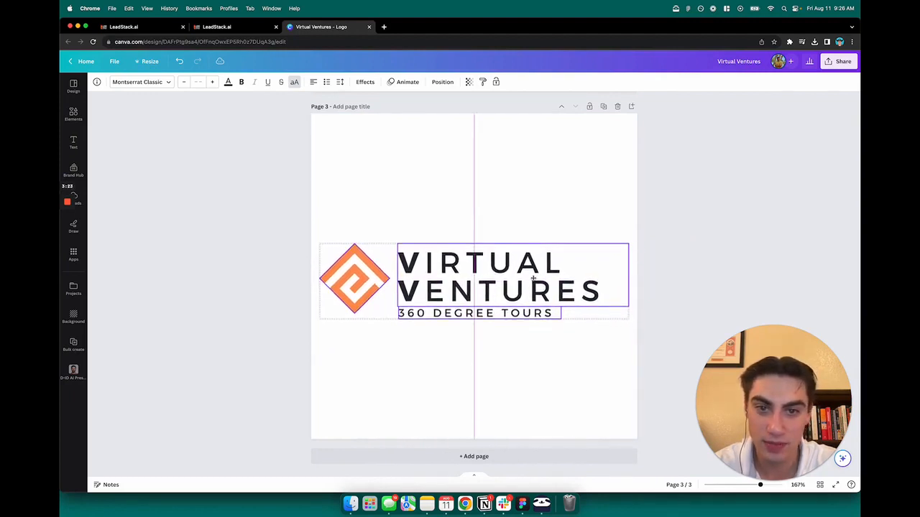
click(532, 351)
drag(553, 347, 324, 252)
drag(445, 282, 445, 271)
- Set up a PNG download with a transparent background, limited to the current page (Page 3)
click(841, 61)
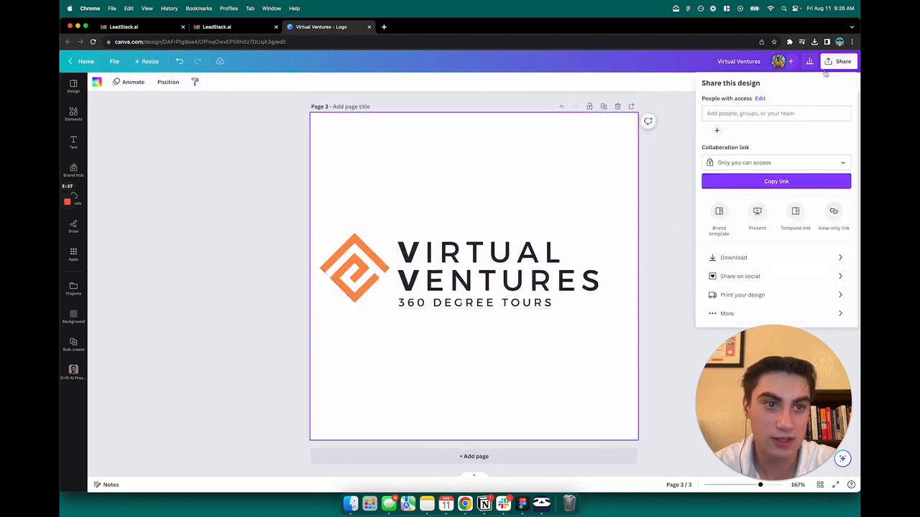
click(750, 256)
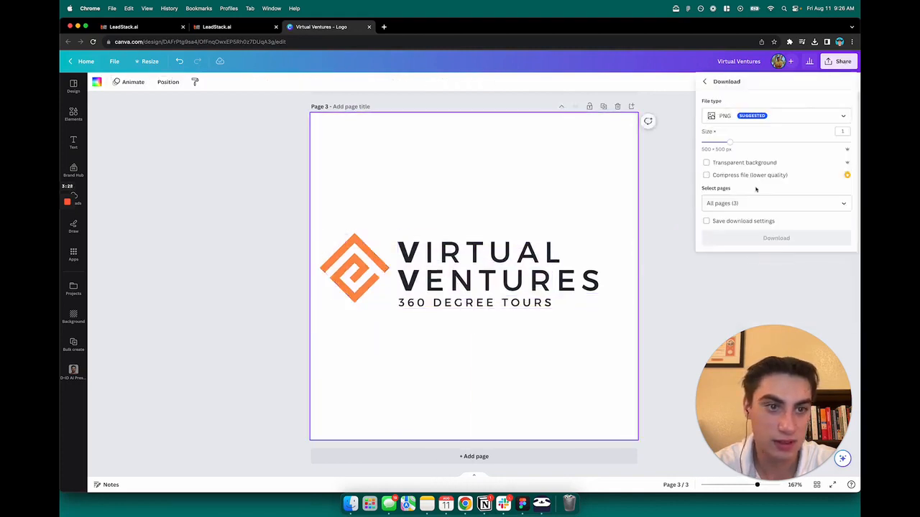
click(708, 163)
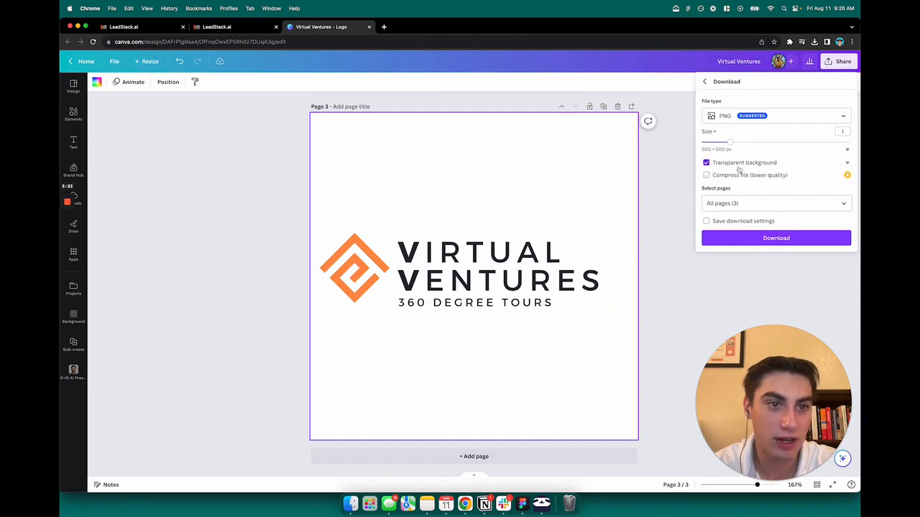
click(769, 204)
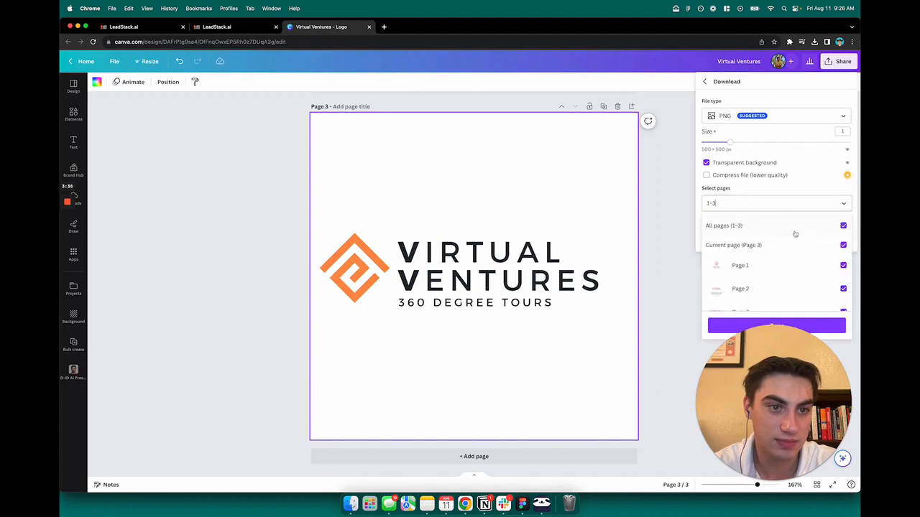
click(842, 226)
click(842, 245)
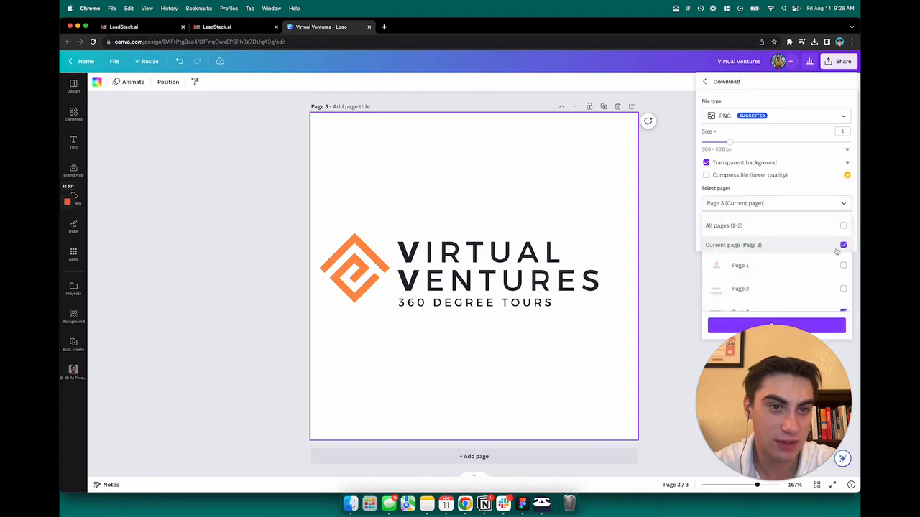
scroll(826, 273, down, 1)
click(819, 322)
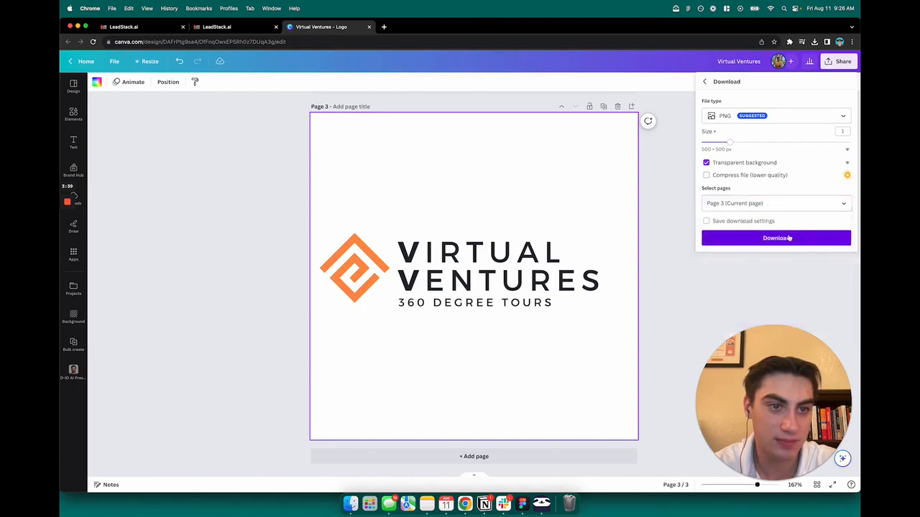
- Download the logo page and open the browser's list of recent downloads
click(826, 238)
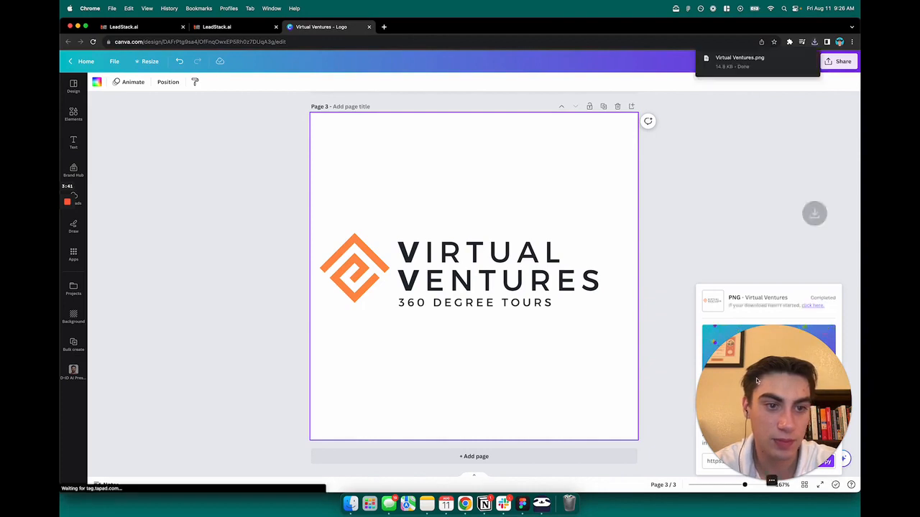
click(788, 42)
click(814, 41)
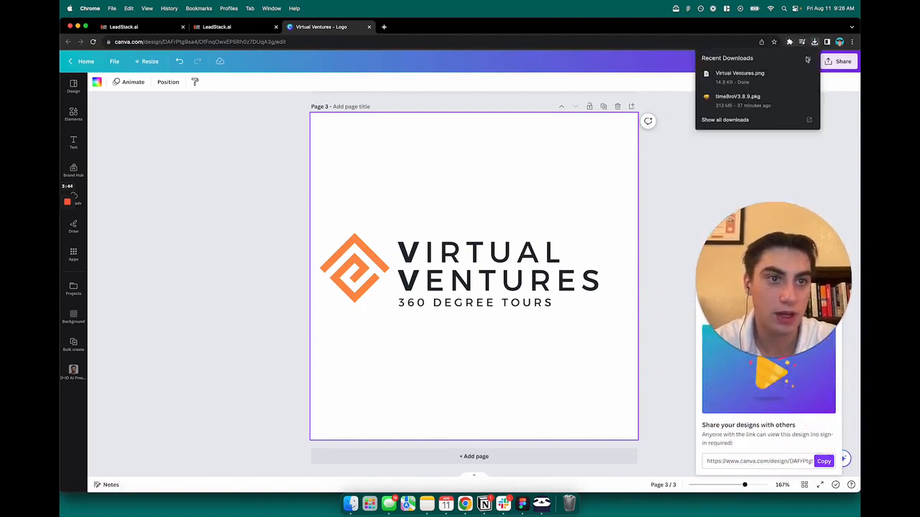
- Open the downloaded Virtual Ventures.png in Preview, allow timeBro Tracking Core to access the Downloads folder, and move the window over the page
click(748, 71)
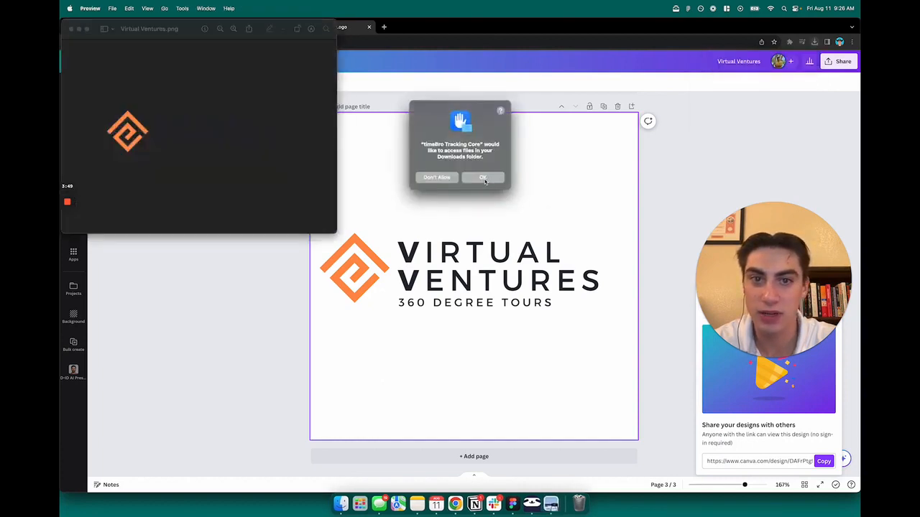
click(483, 178)
drag(191, 30, 496, 177)
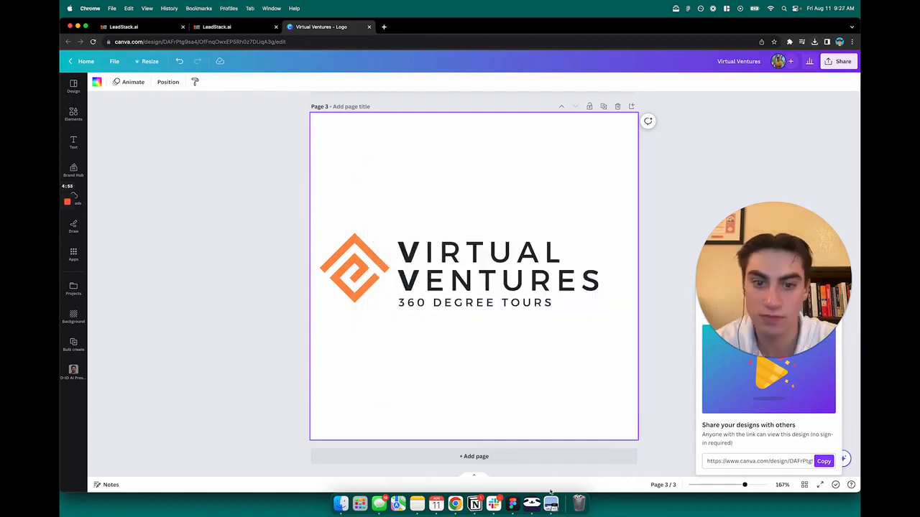
- Crop Virtual Ventures.png to a tight rectangle around the logo symbol and its text
click(550, 503)
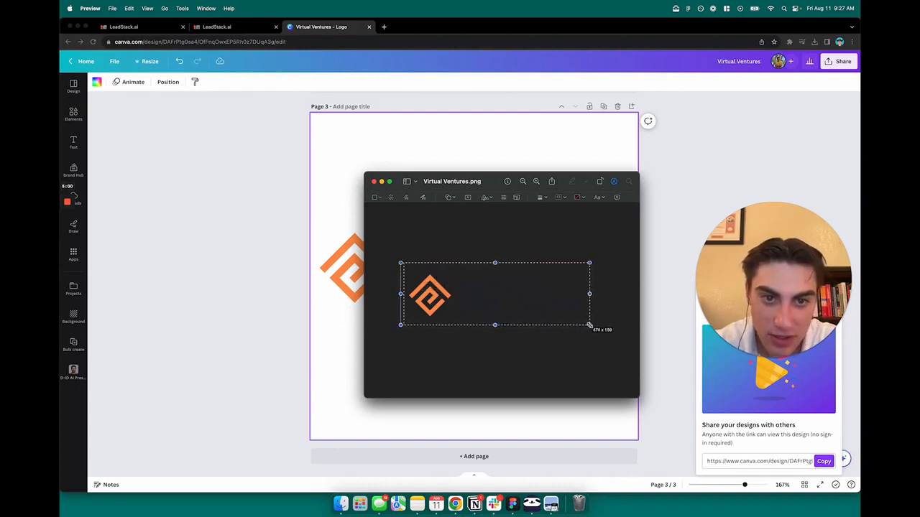
drag(591, 326, 592, 326)
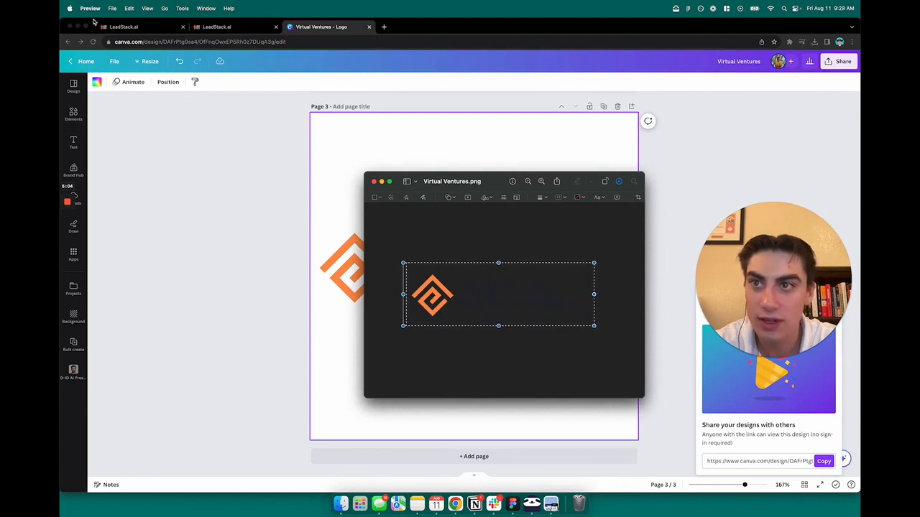
click(112, 9)
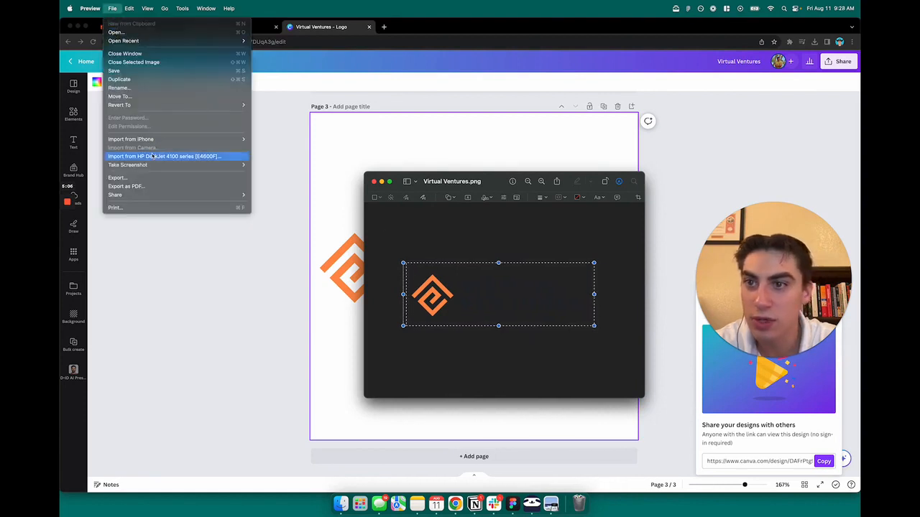
mouse_move(127, 14)
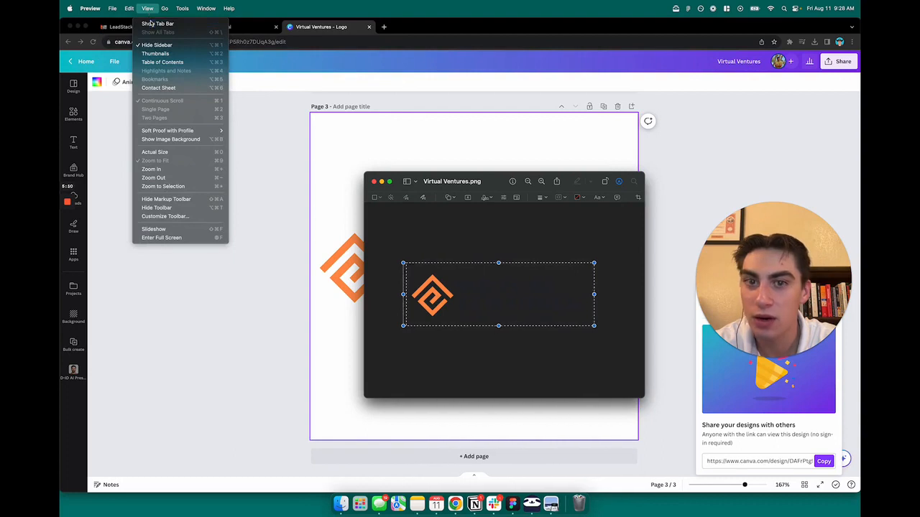
click(151, 23)
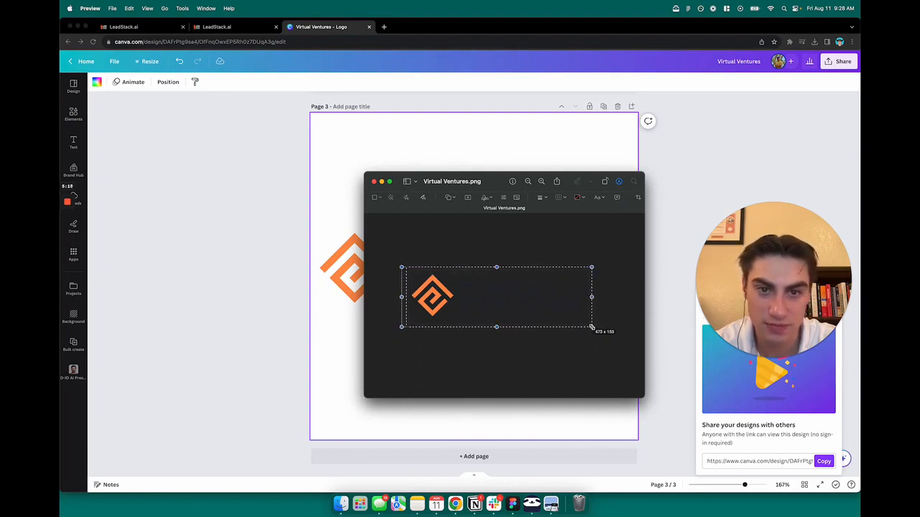
click(638, 198)
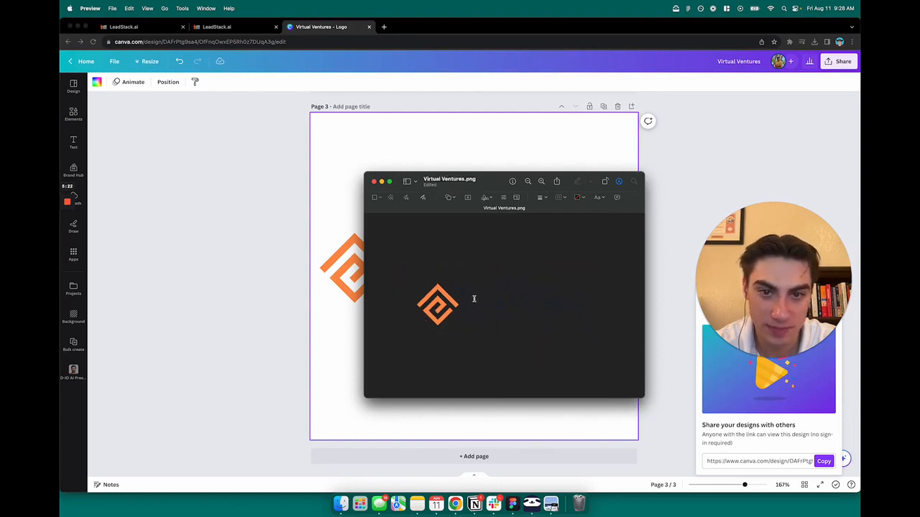
drag(550, 327, 614, 351)
click(581, 366)
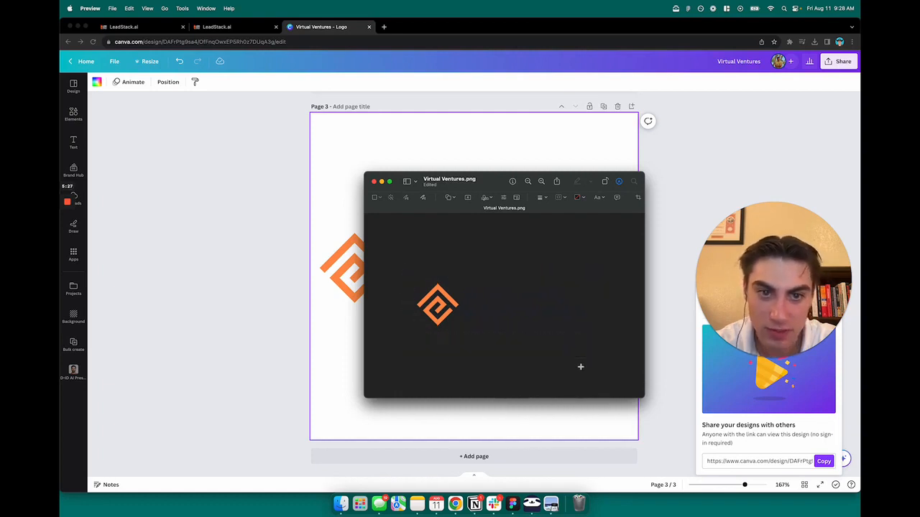
- Export the cropped logo as virtualventureslogo to Downloads, in PNG format with alpha, and close the image
click(112, 9)
click(241, 179)
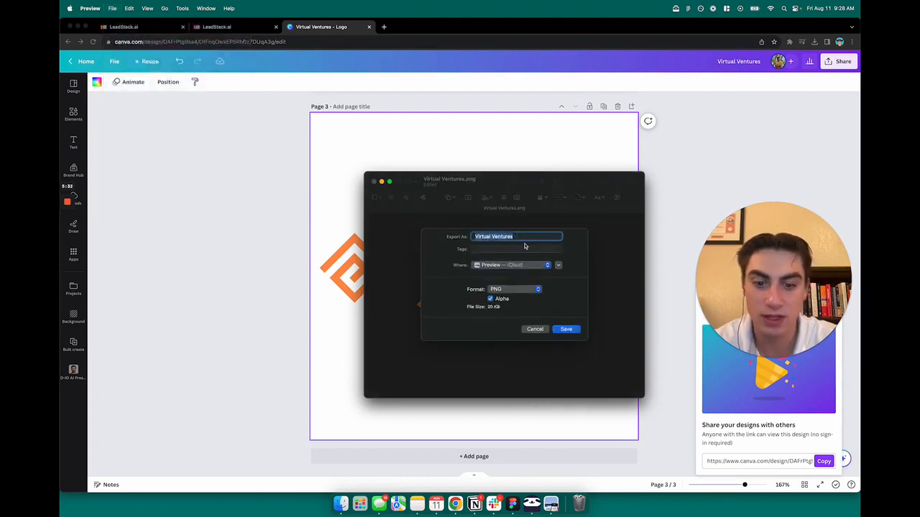
text(vi)
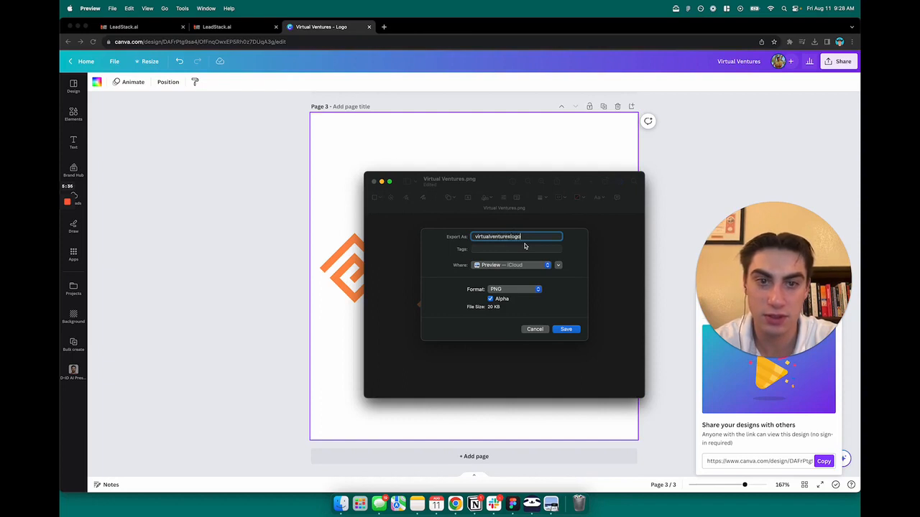
click(526, 264)
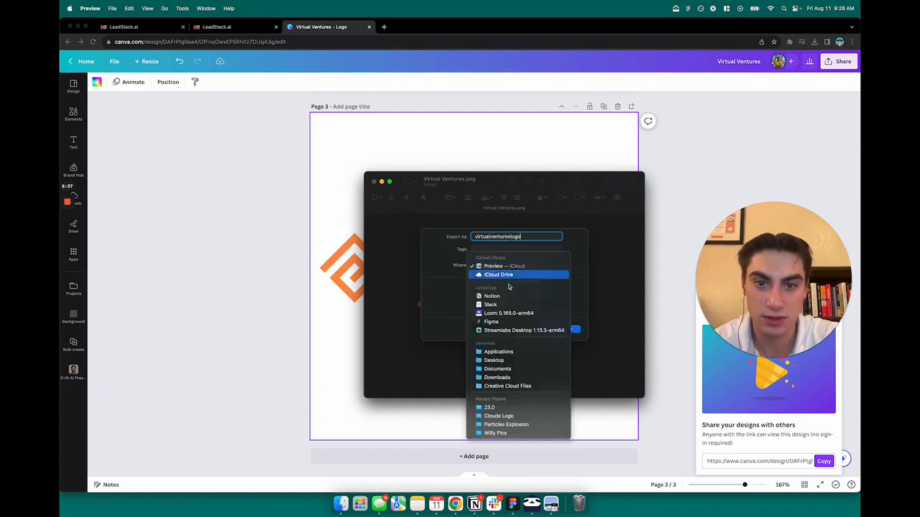
click(501, 369)
click(568, 329)
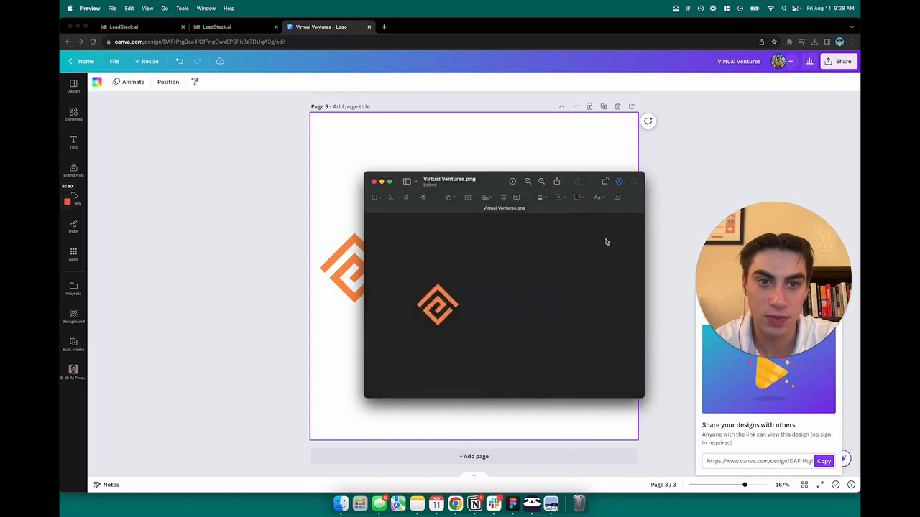
click(374, 182)
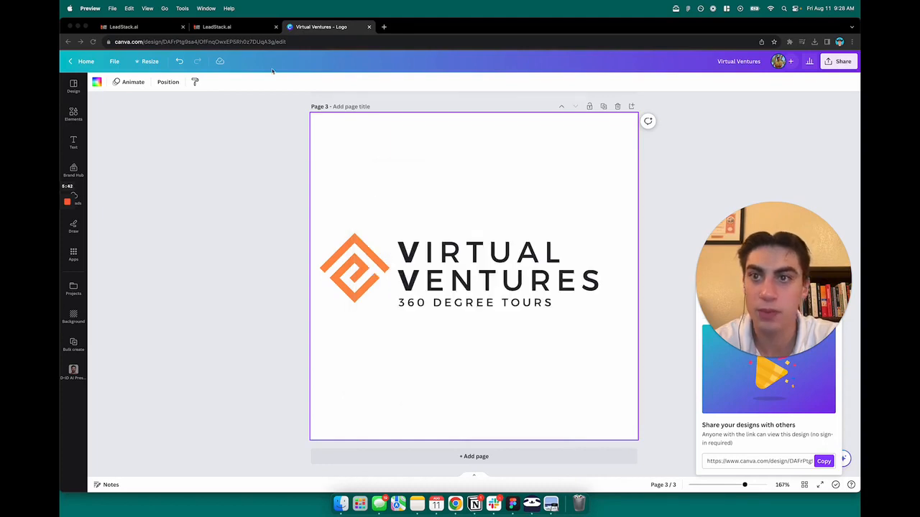
- Switch to the LeadStack page builder and open the media library for the header's logo image
click(223, 28)
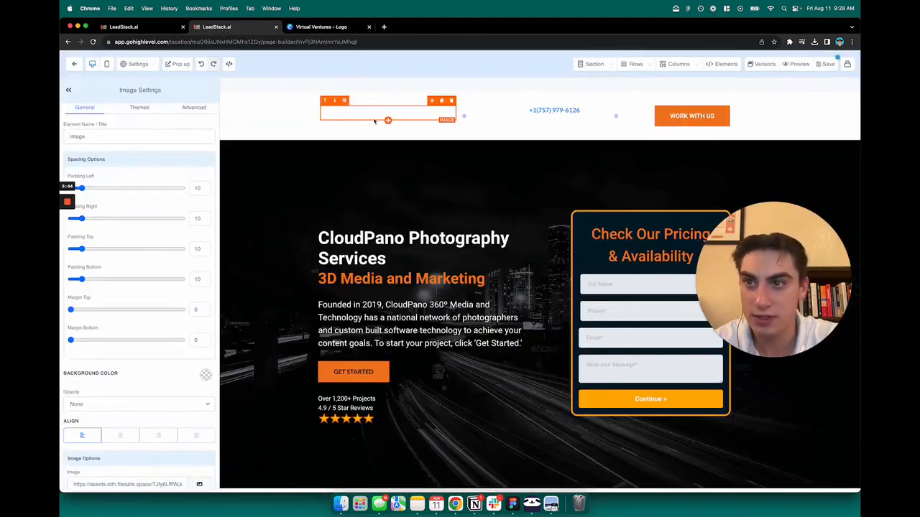
scroll(162, 322, down, 5)
click(199, 307)
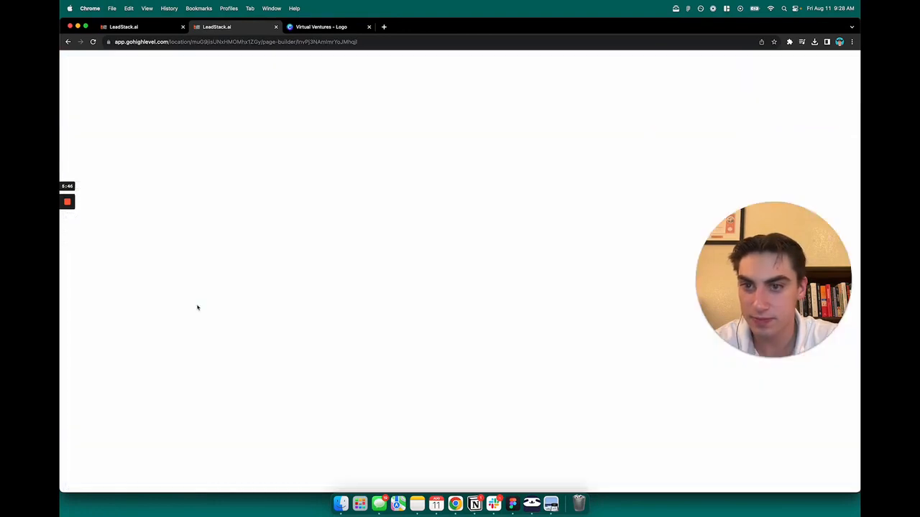
click(77, 63)
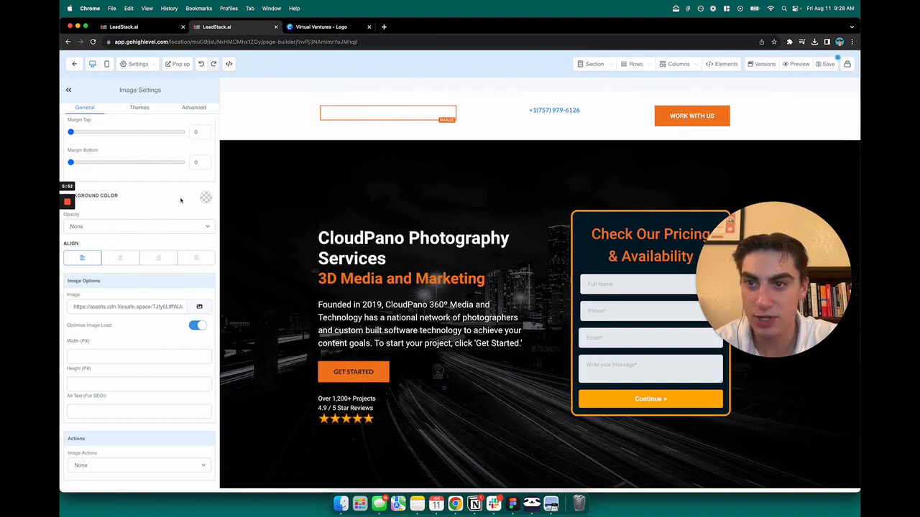
scroll(181, 200, up, 5)
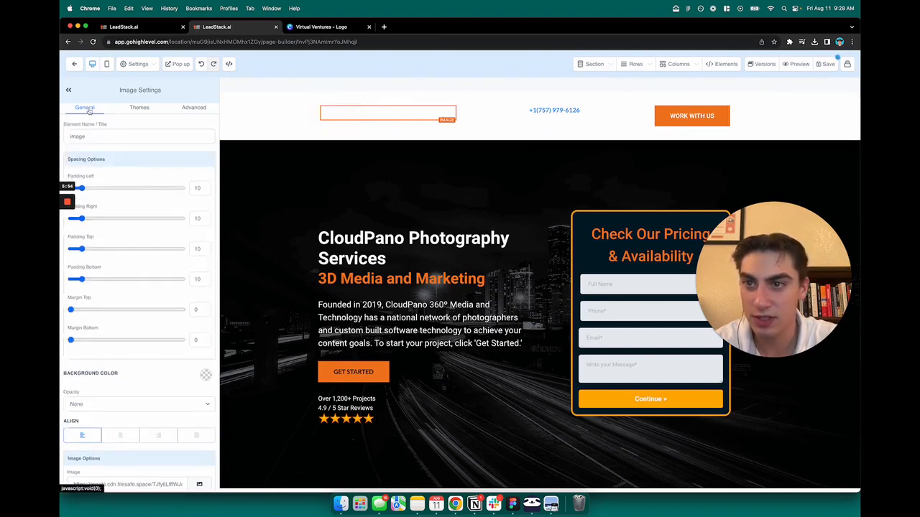
scroll(193, 303, down, 5)
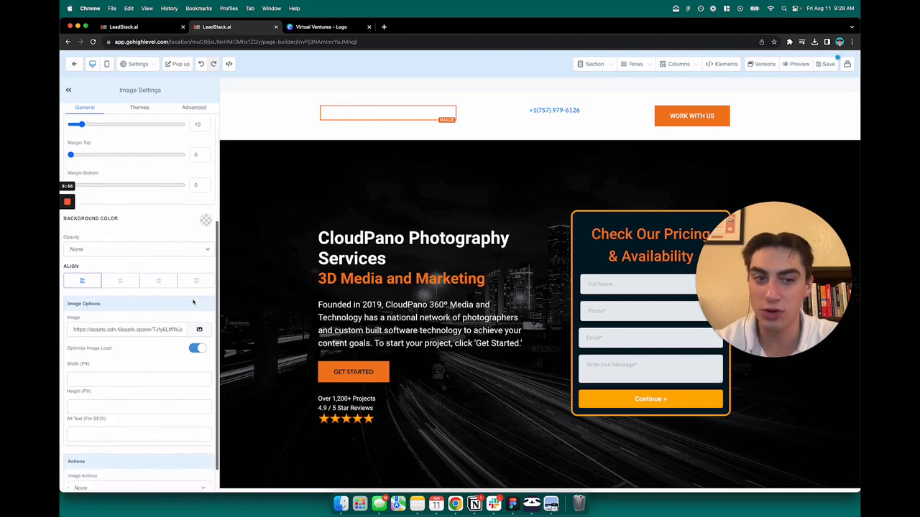
scroll(192, 303, down, 2)
click(195, 312)
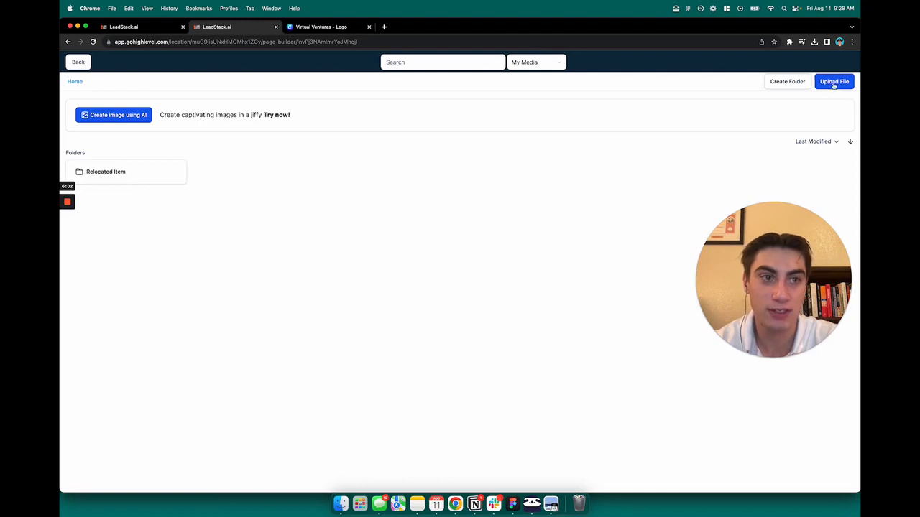
- Upload the virtualventureslogo file from the recent files and use it as the header image
click(833, 84)
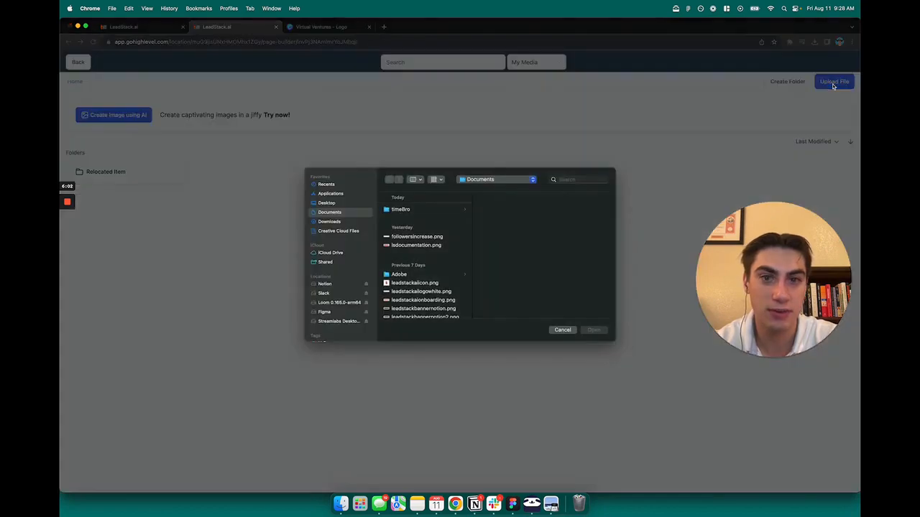
click(327, 185)
click(419, 228)
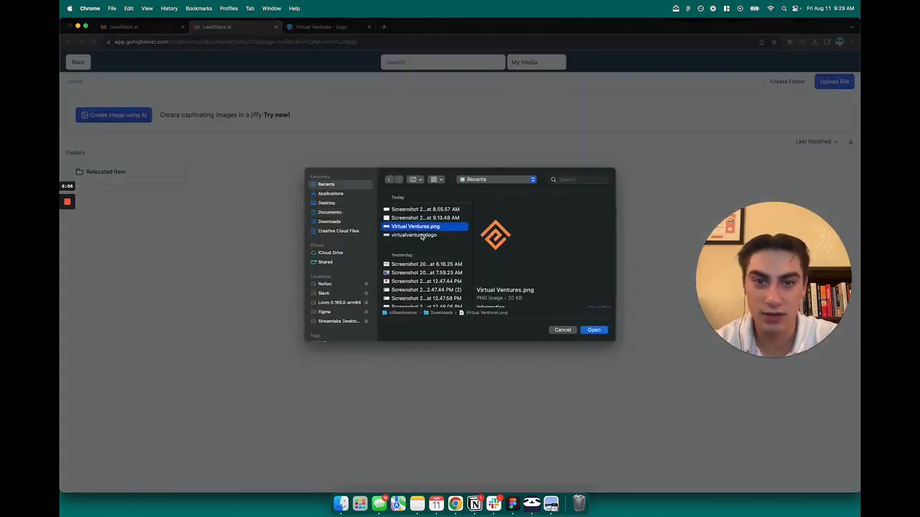
click(421, 236)
click(445, 229)
click(436, 237)
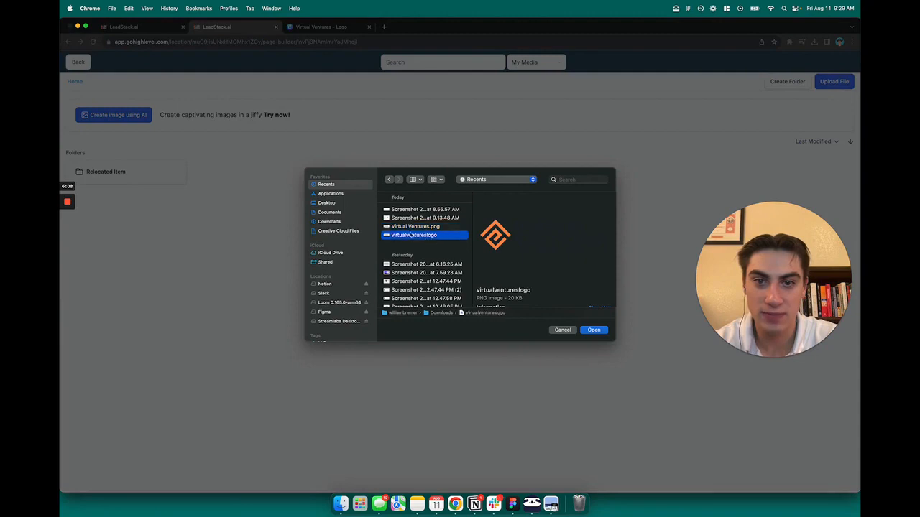
click(593, 331)
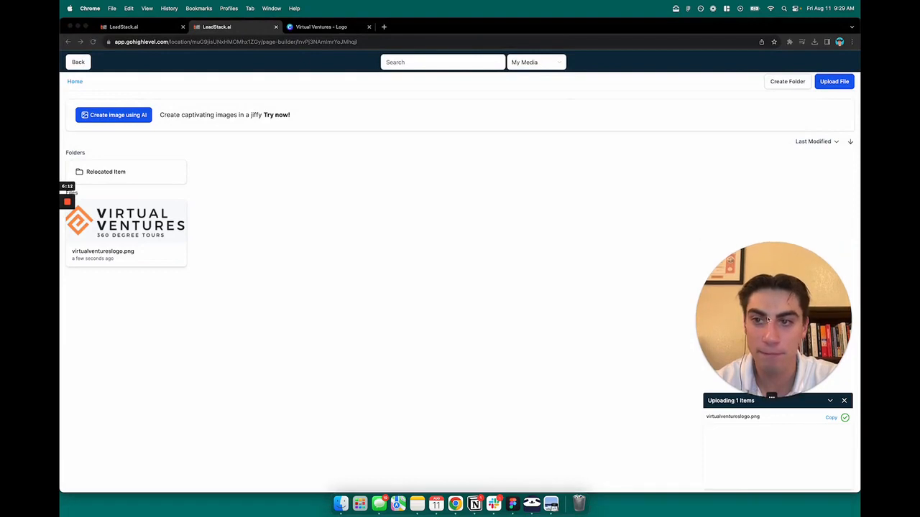
click(121, 222)
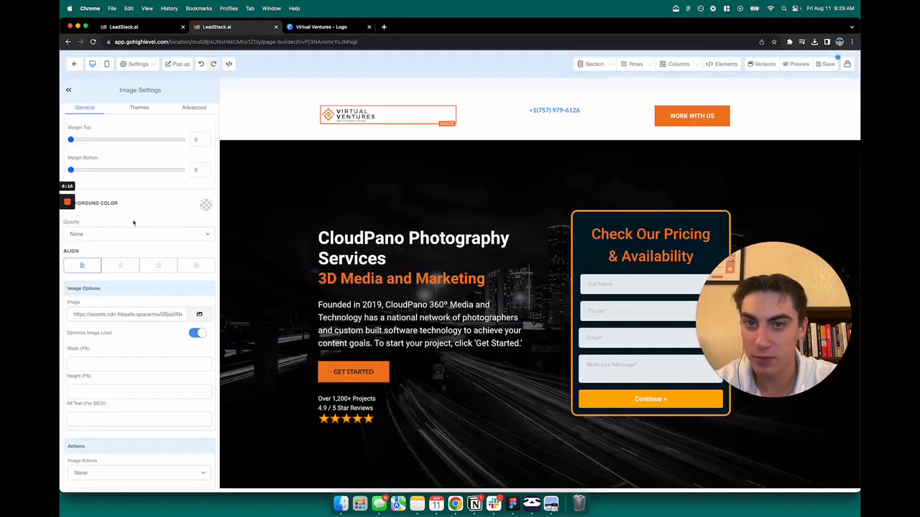
- Set the header logo's width to 200 px
click(393, 115)
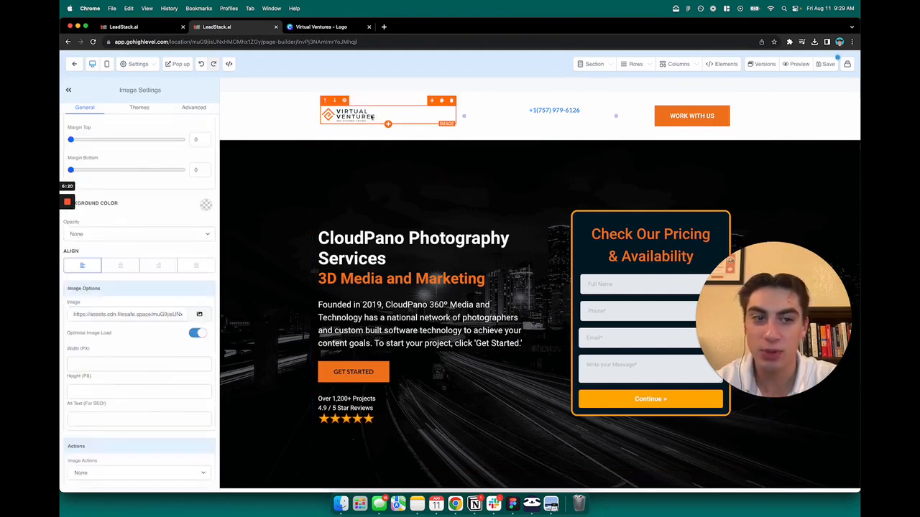
click(414, 171)
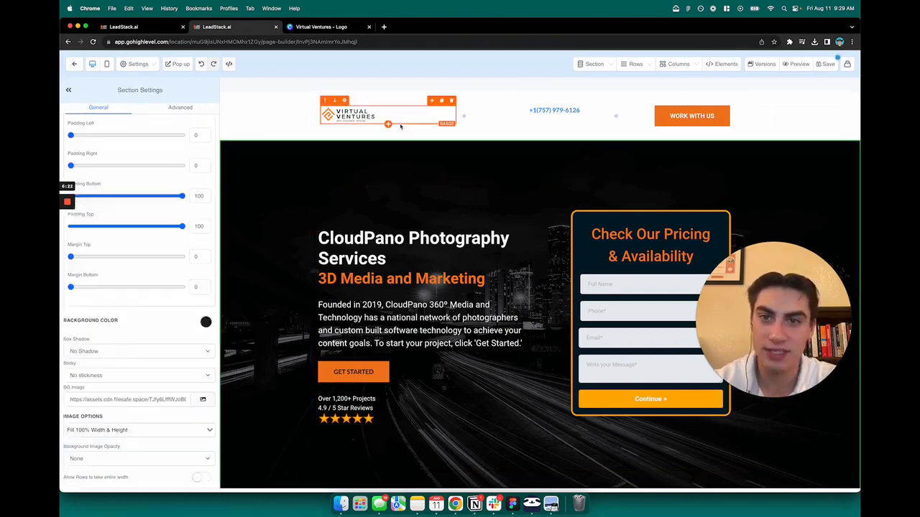
click(402, 123)
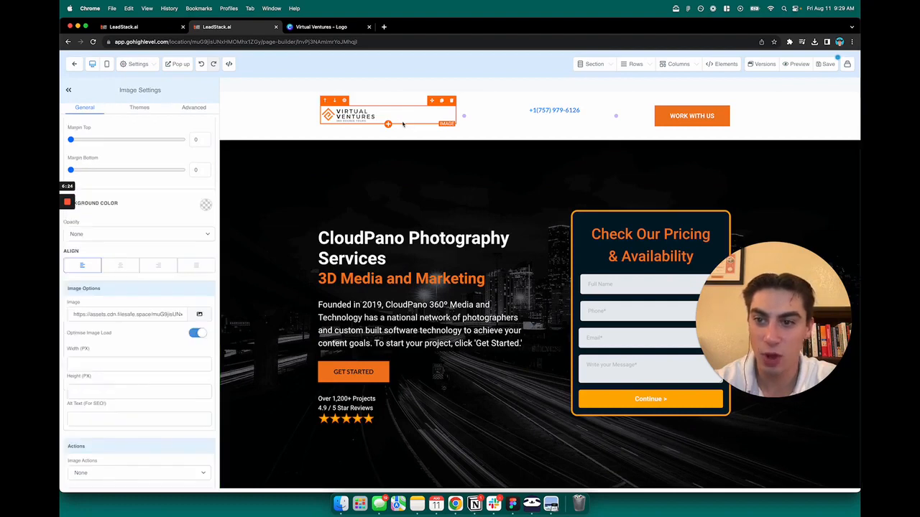
scroll(121, 378, down, 1)
click(80, 354)
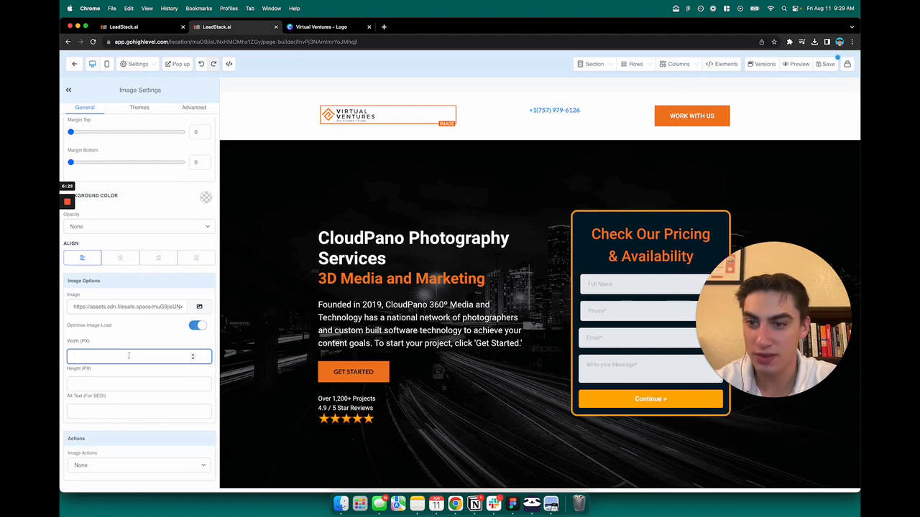
text(200)
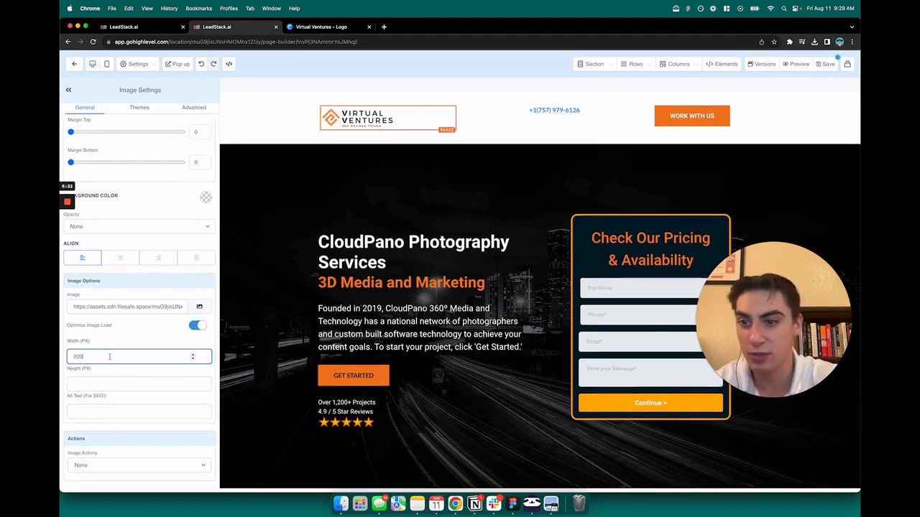
- Set the header logo's width to 300 px
key(BackSpace)
key(BackSpace)
key(BackSpace)
text(3)
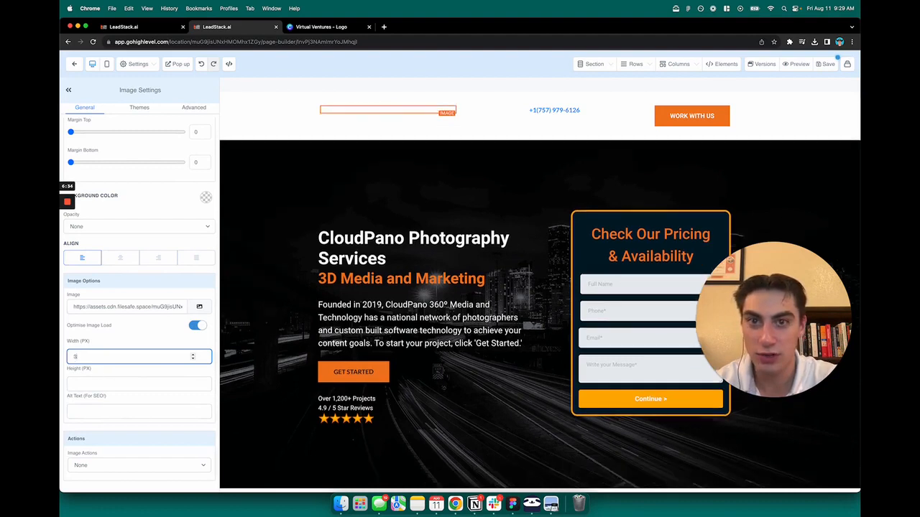
text(00)
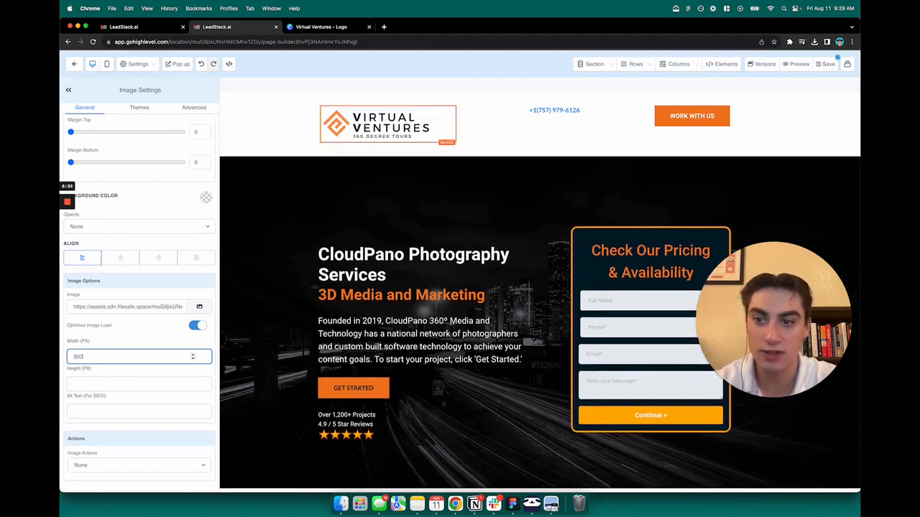
- Set the header logo's width to 250 px and deselect the image
key(BackSpace)
key(BackSpace)
key(BackSpace)
text(250)
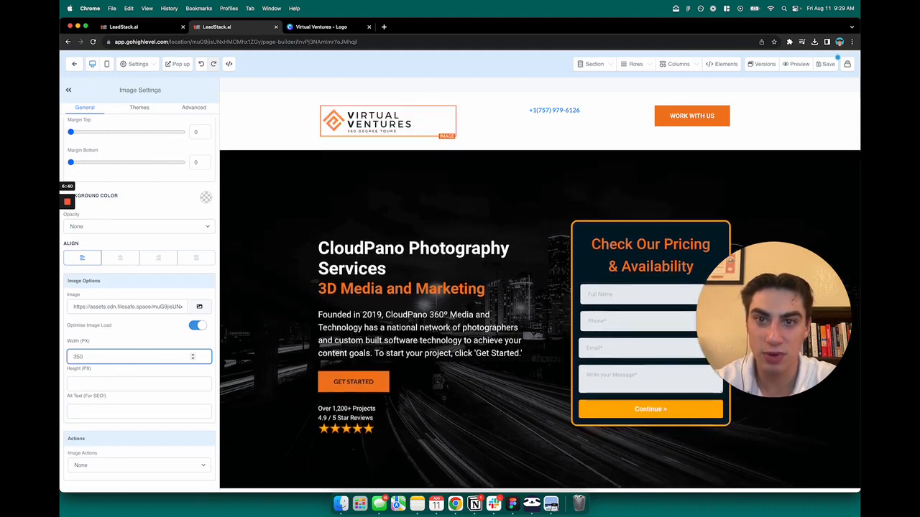
click(354, 208)
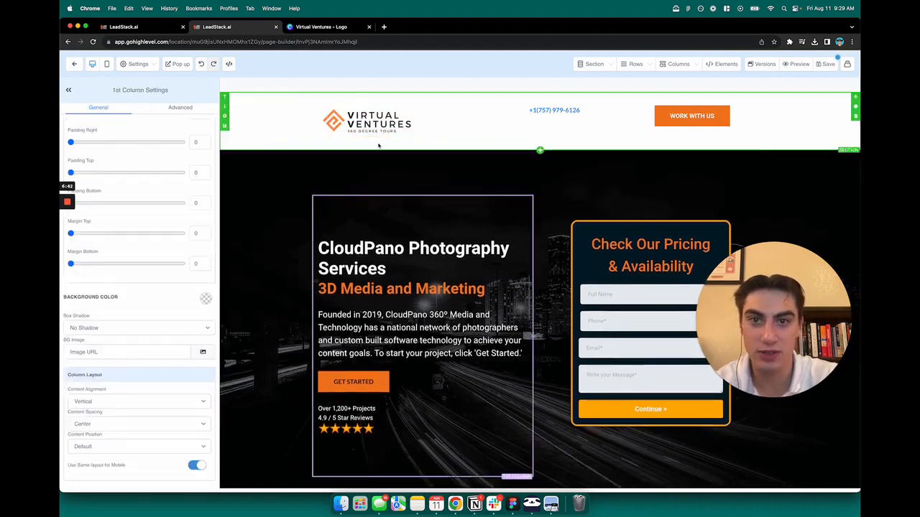
scroll(508, 239, down, 2)
scroll(508, 240, up, 2)
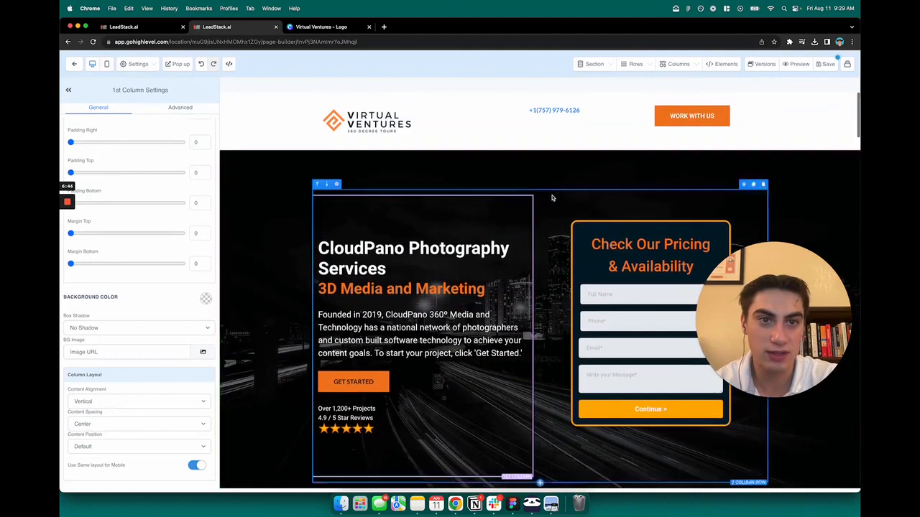
- Center-align the header's phone number paragraph and select the white "Let's Talk:" text in front of the number
click(538, 110)
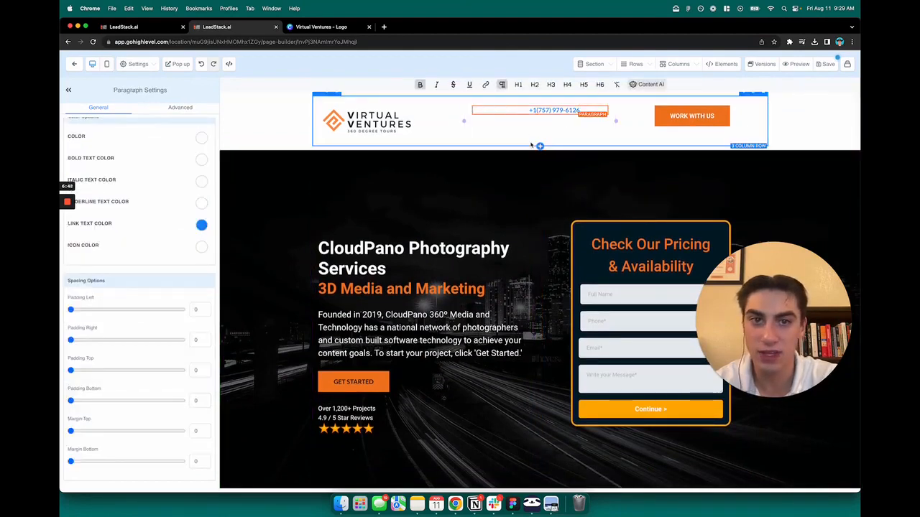
click(538, 115)
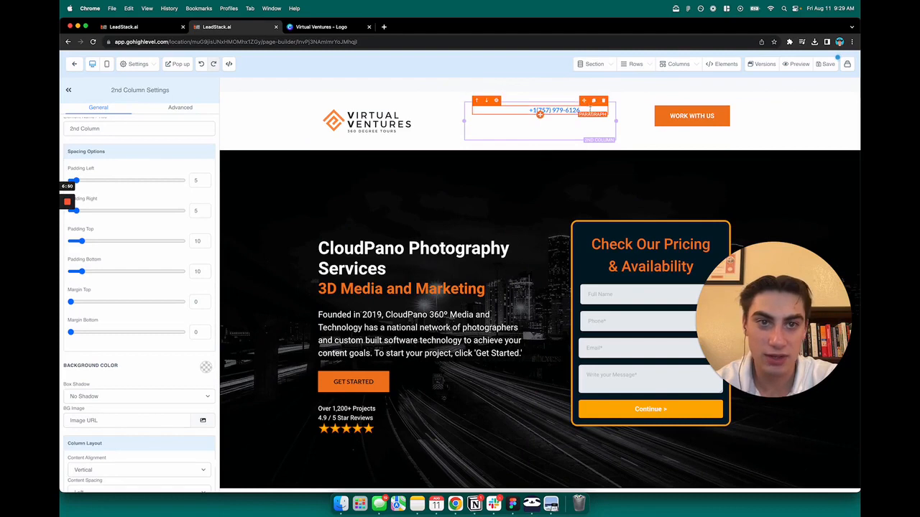
click(539, 113)
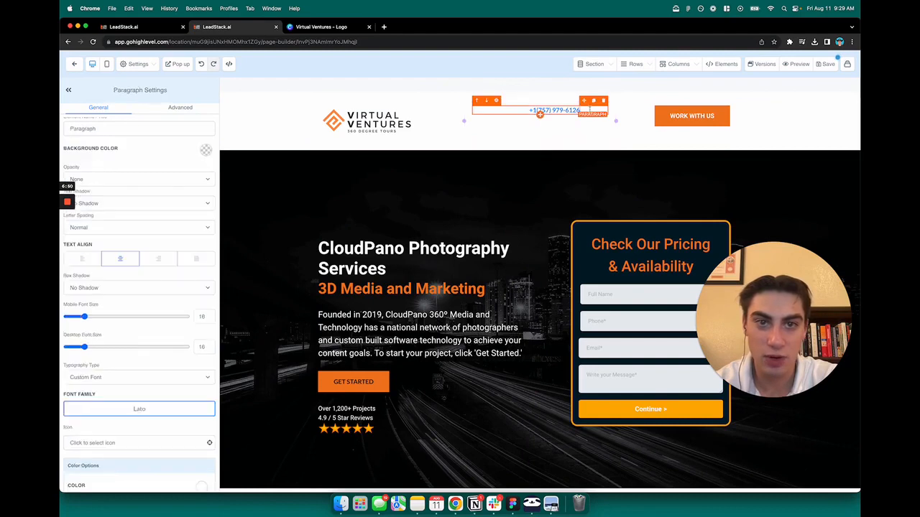
click(120, 261)
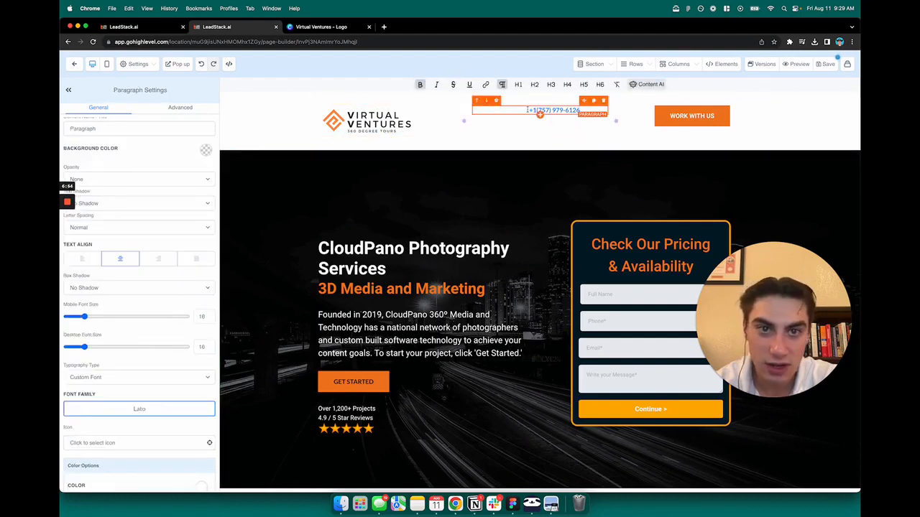
text(Let's Talk:)
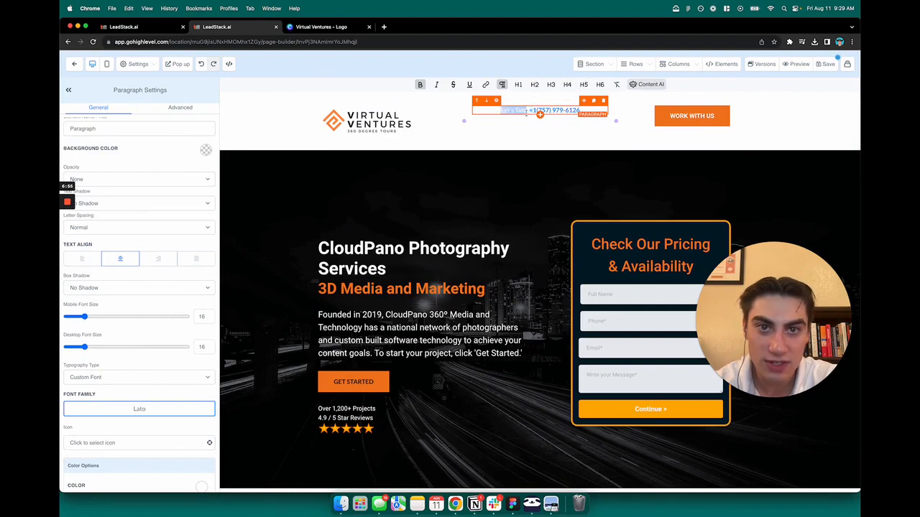
click(505, 142)
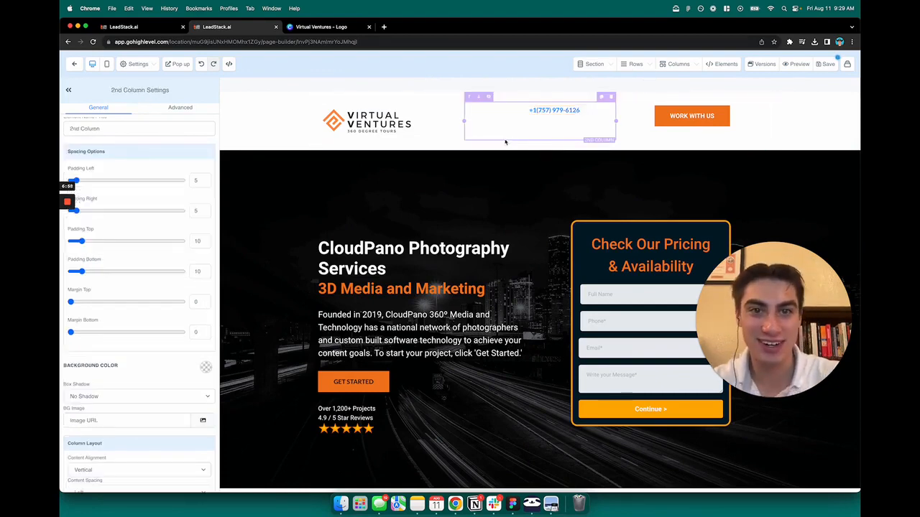
- Set both the text color and the bold text color of the header phone paragraph to the near-black navy swatch
click(540, 112)
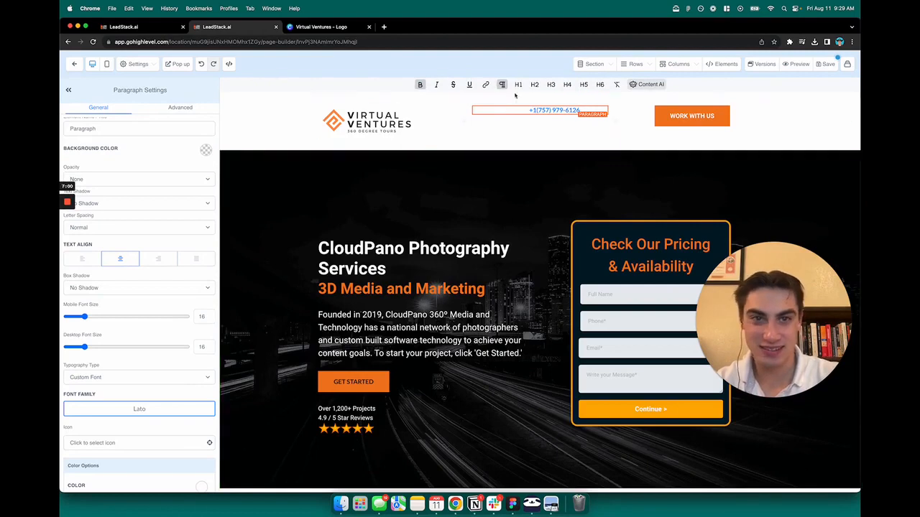
scroll(169, 263, down, 5)
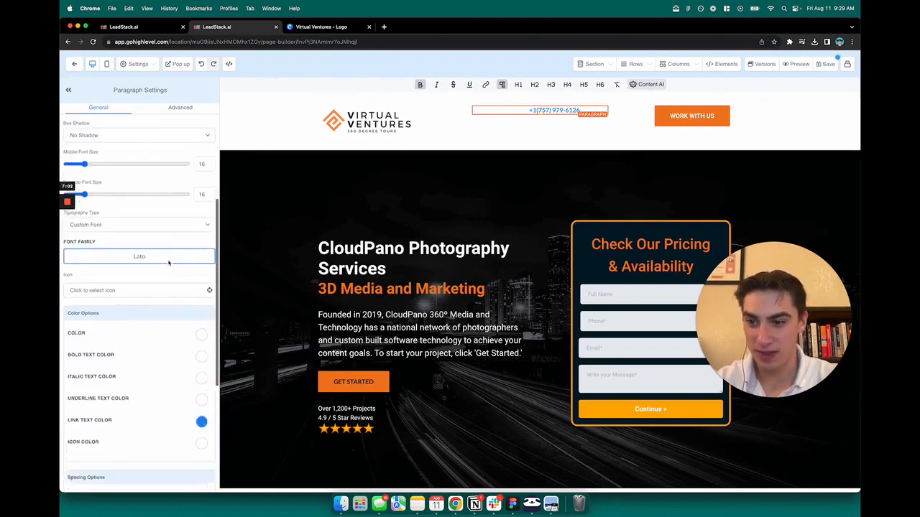
scroll(169, 262, down, 2)
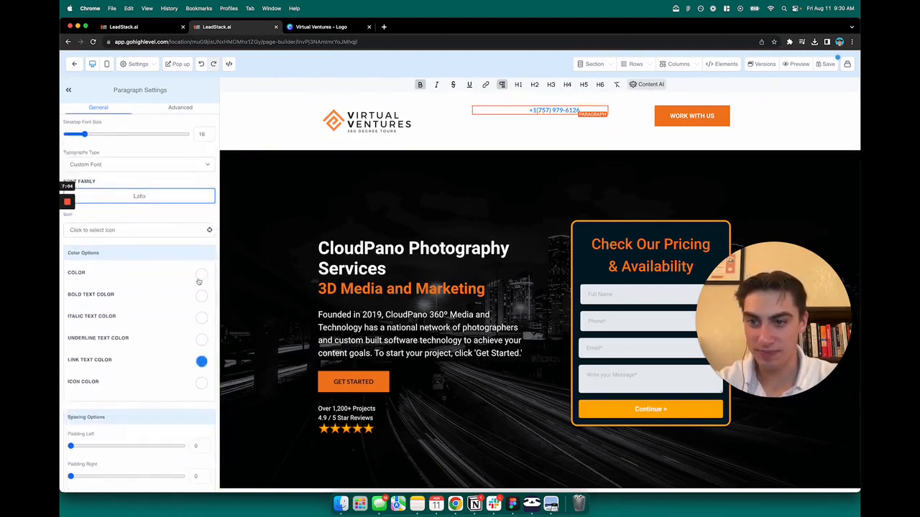
click(202, 277)
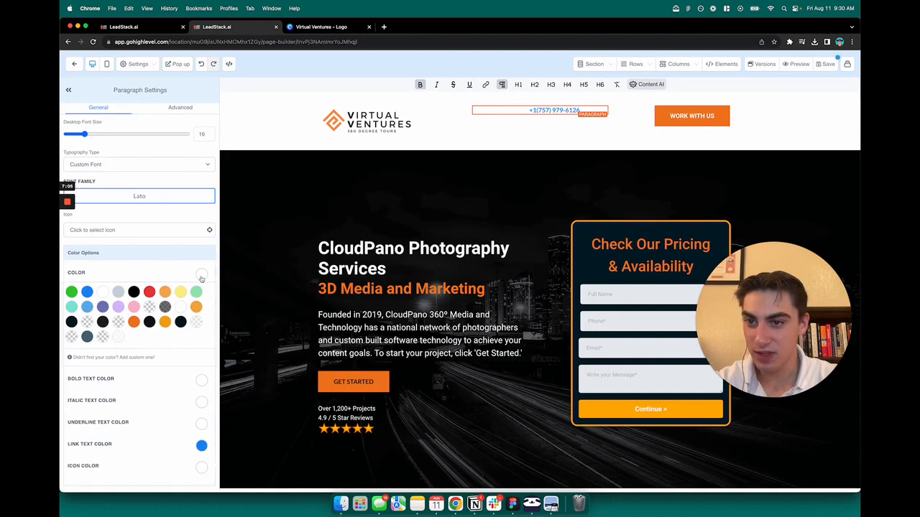
click(134, 291)
click(149, 321)
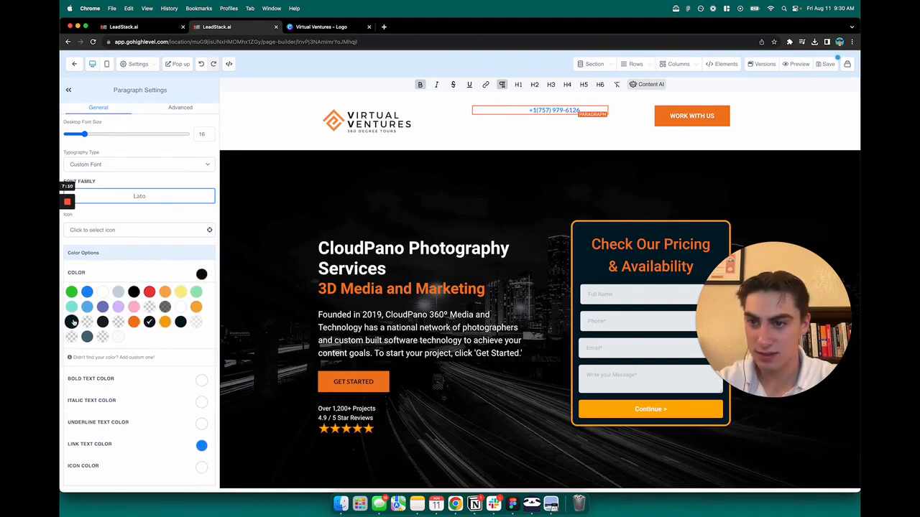
click(71, 322)
click(194, 277)
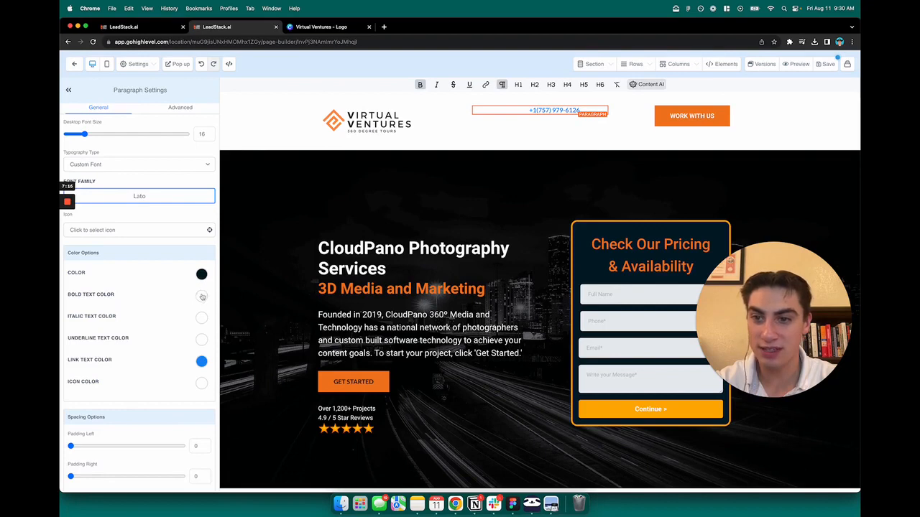
click(201, 295)
click(71, 343)
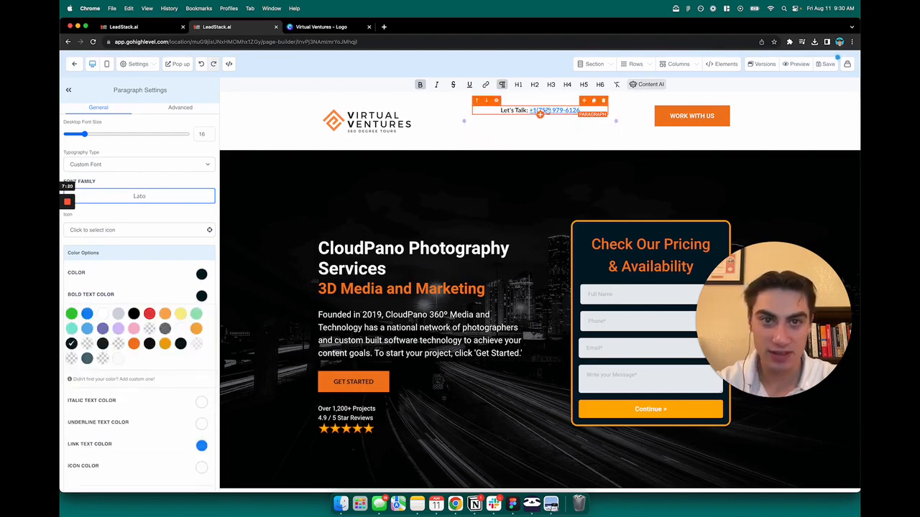
- Select the whole linked phone number in the header paragraph and open its link settings
click(552, 120)
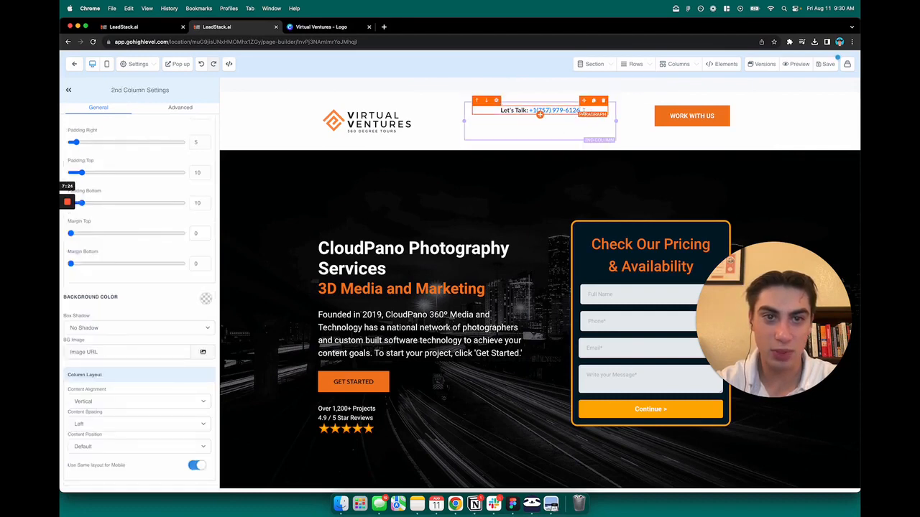
click(576, 112)
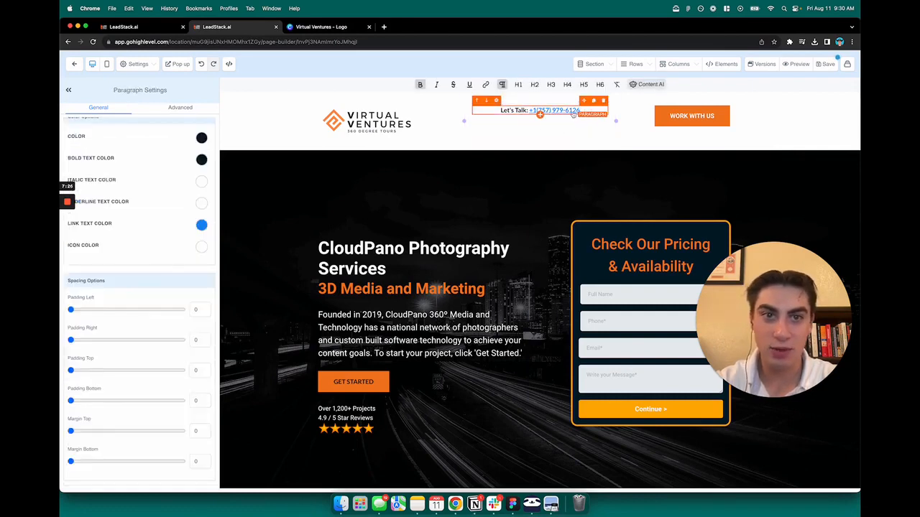
click(571, 113)
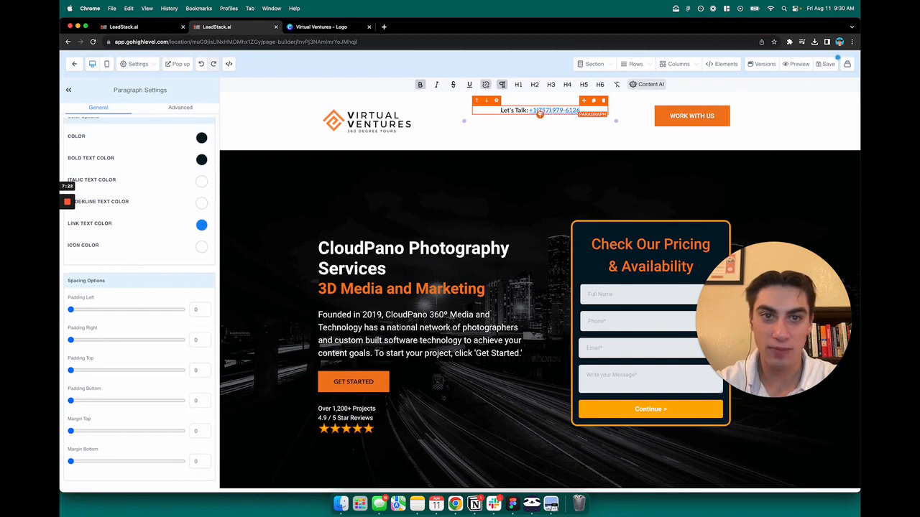
drag(579, 113, 530, 113)
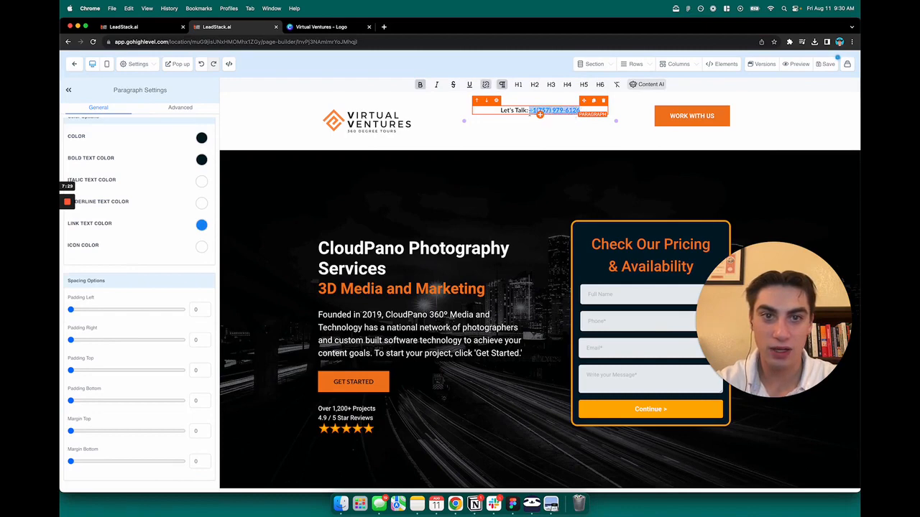
click(485, 85)
click(485, 88)
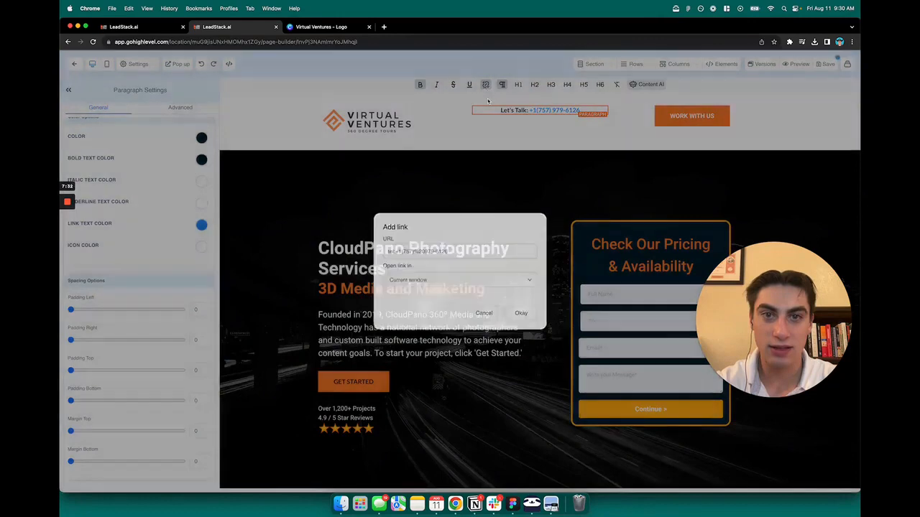
drag(583, 111, 529, 113)
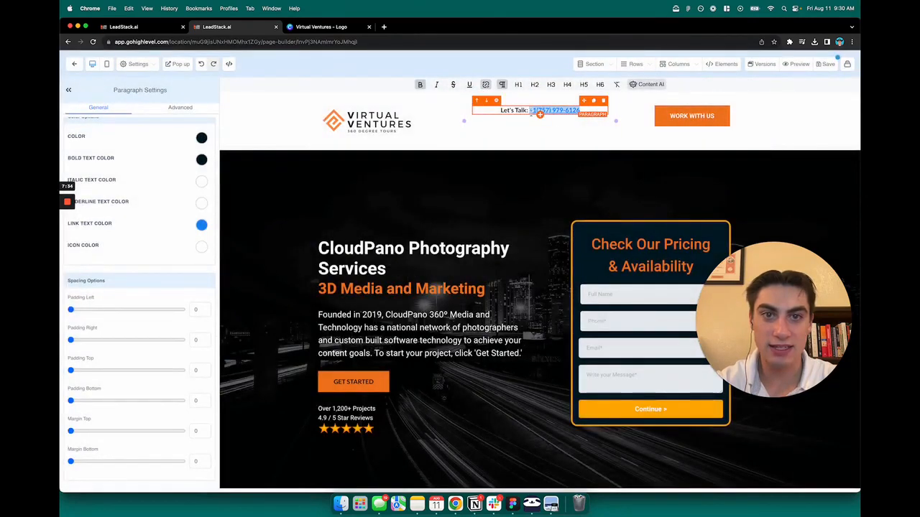
click(485, 85)
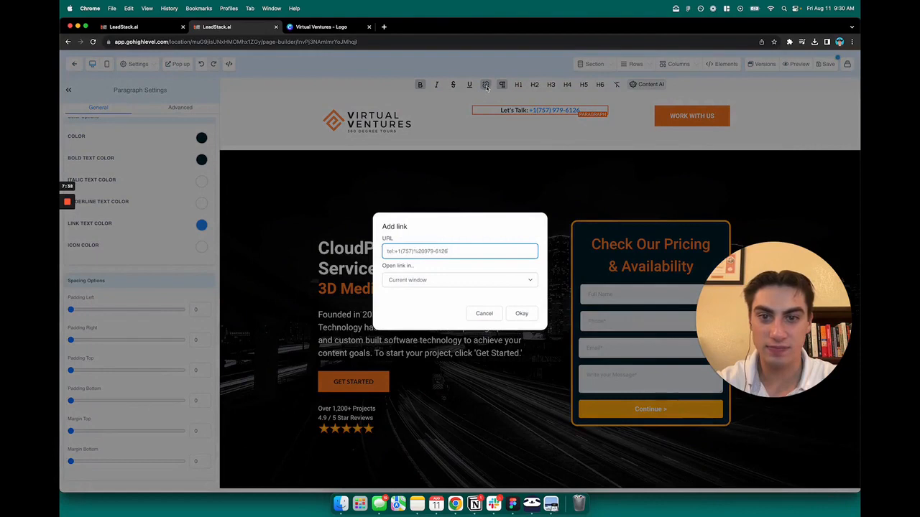
- Delete the old phone number from the link URL, keeping only the tel: prefix
double_click(387, 237)
click(387, 239)
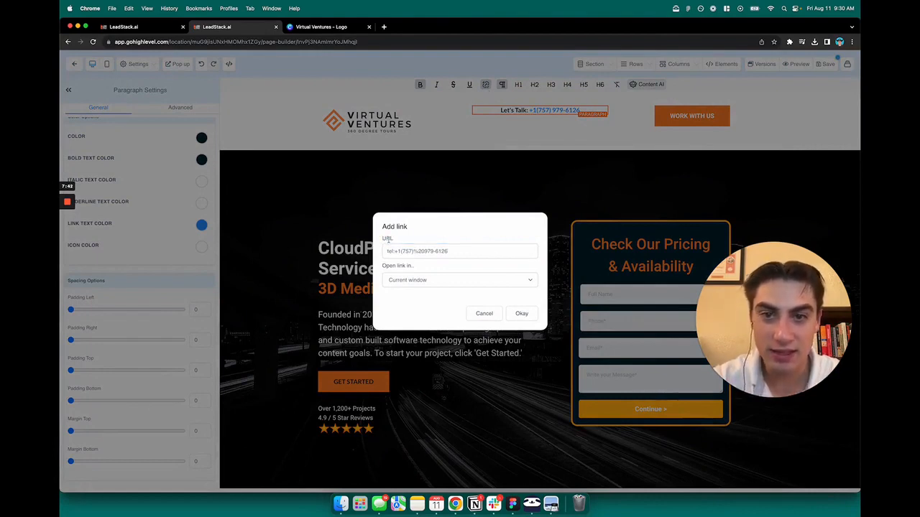
double_click(387, 240)
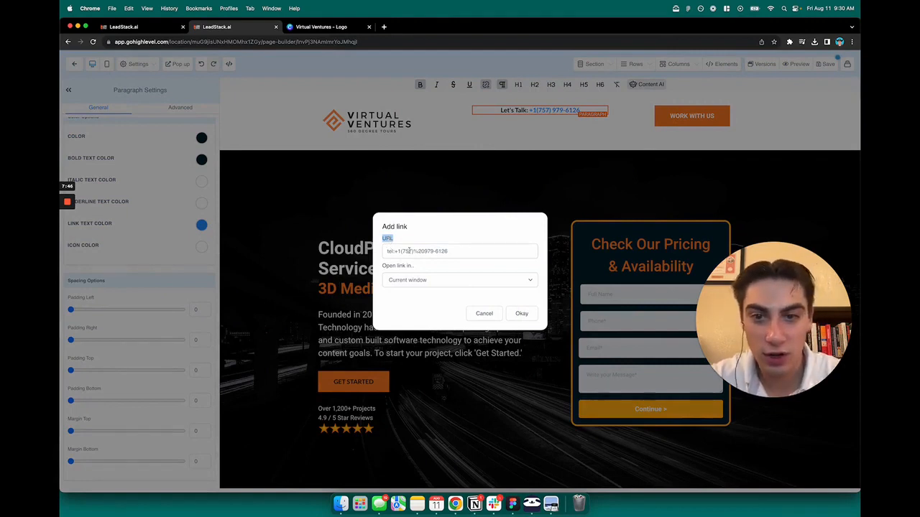
click(410, 252)
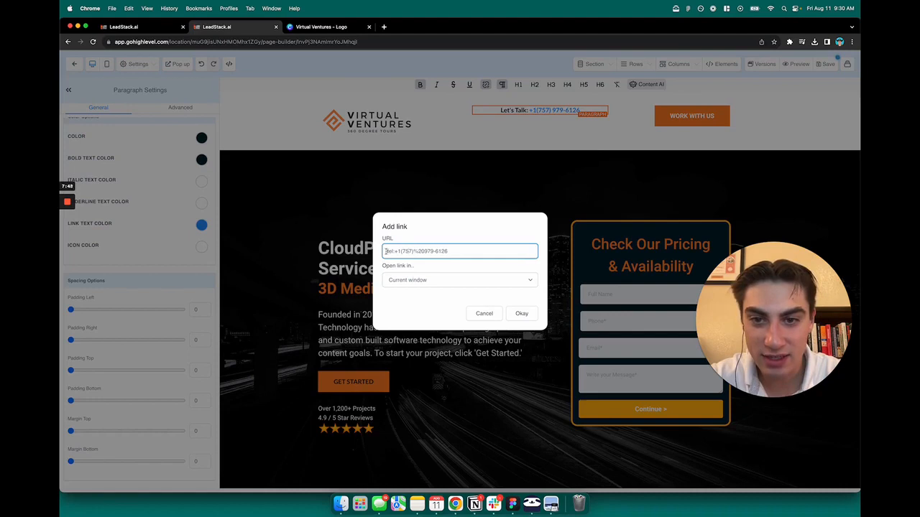
triple_click(388, 252)
double_click(393, 255)
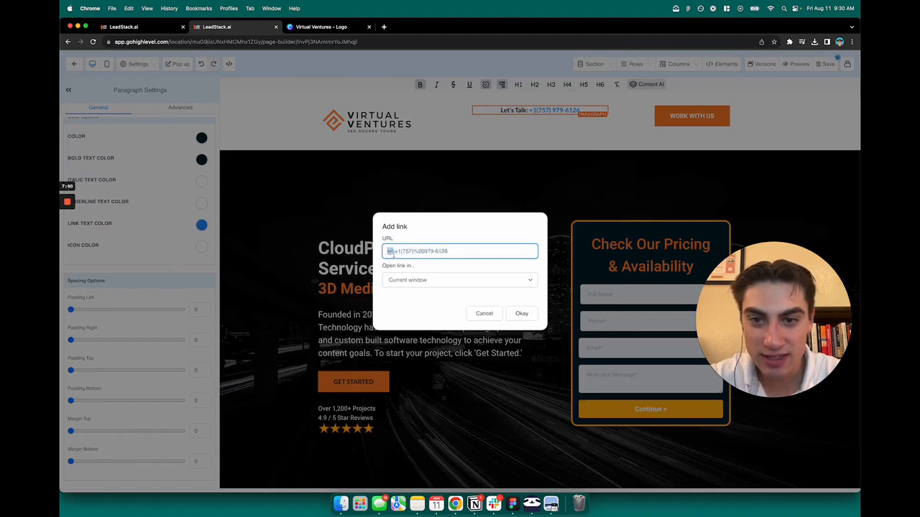
triple_click(394, 253)
double_click(394, 253)
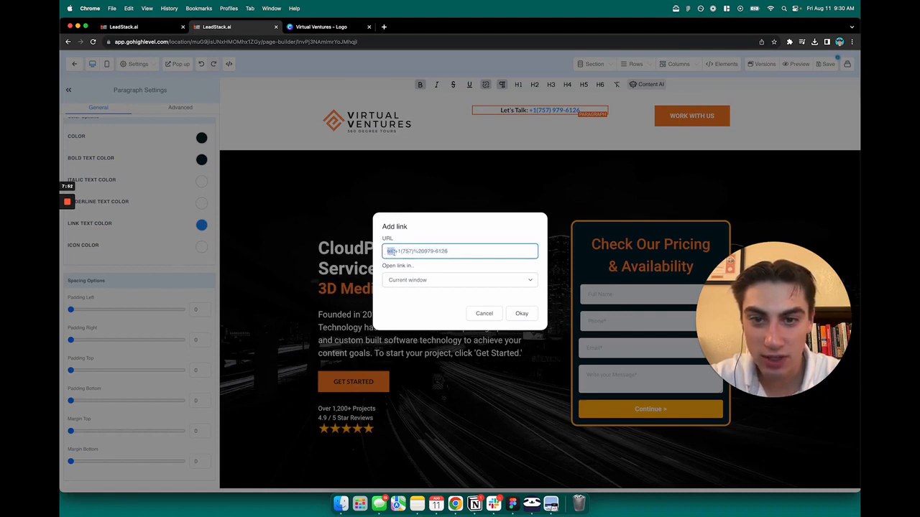
mouse_move(396, 252)
mouse_down()
mouse_move(450, 252)
mouse_move(400, 251)
mouse_up()
drag(464, 248, 395, 250)
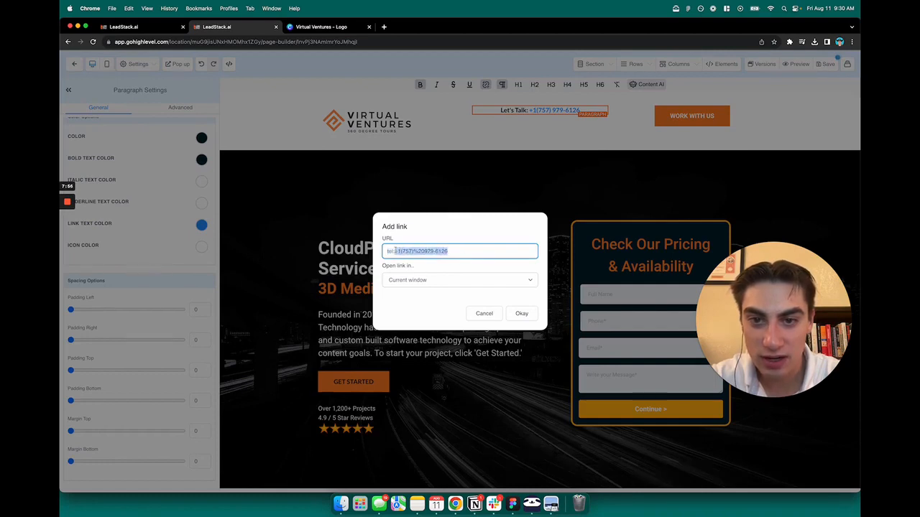
key(BackSpace)
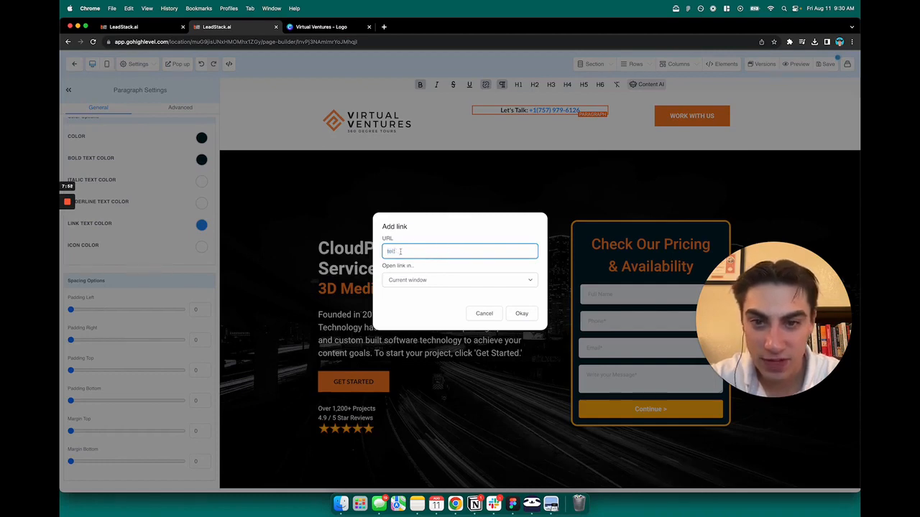
- Enter the business's new phone number after tel: in the link URL and apply the link
click(411, 235)
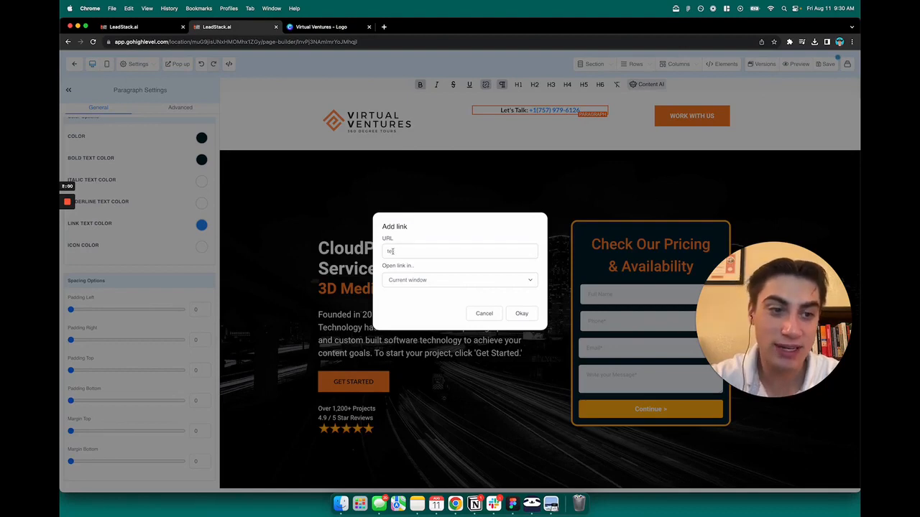
click(412, 249)
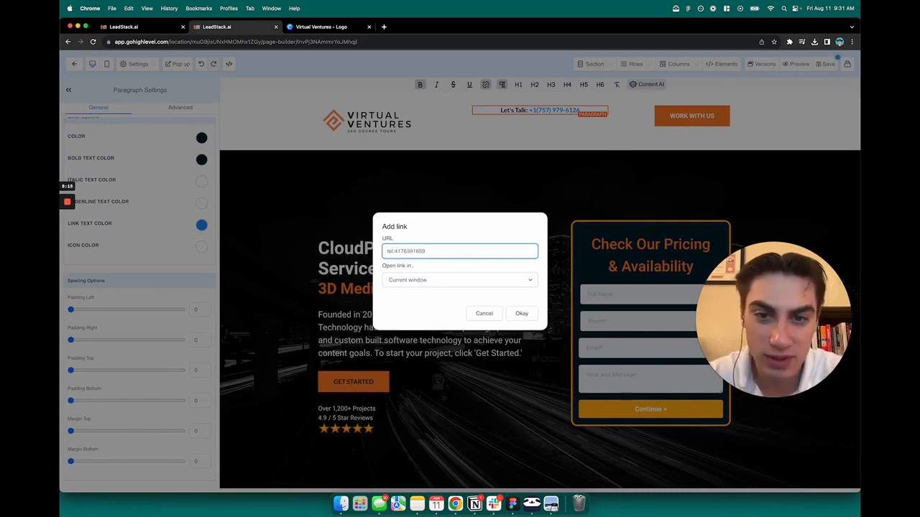
click(417, 242)
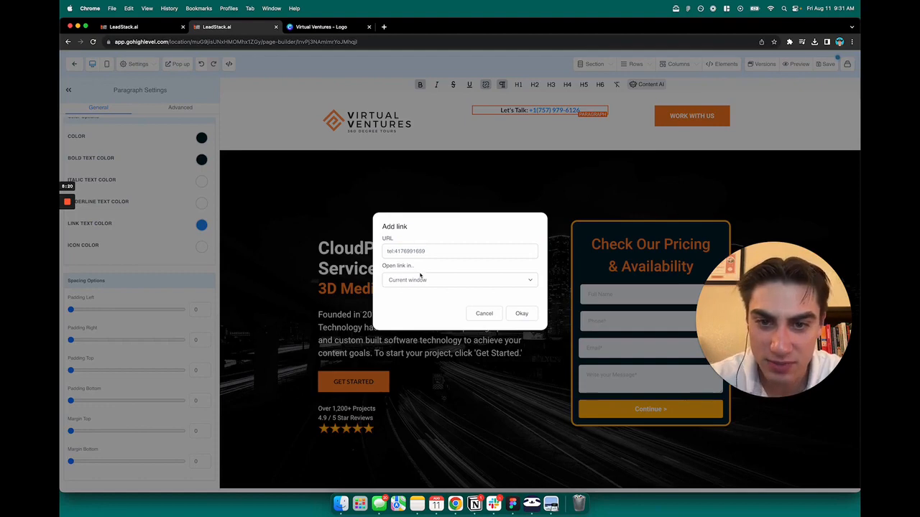
click(429, 251)
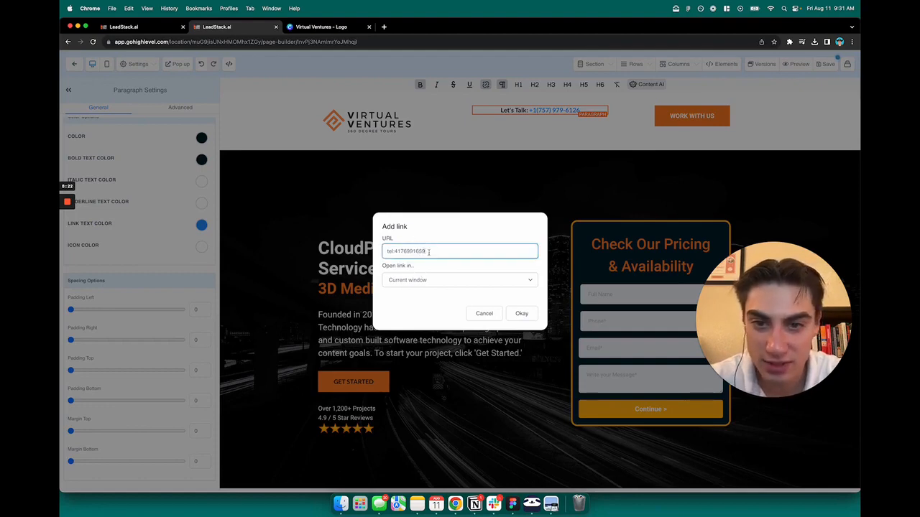
click(475, 277)
click(521, 314)
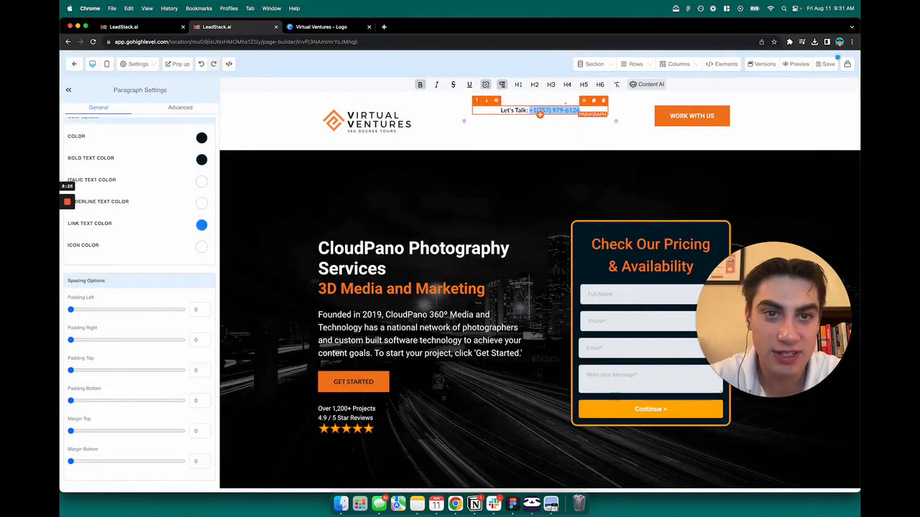
- Add the country code +1 right after tel: in the header phone number's link and apply it
click(486, 84)
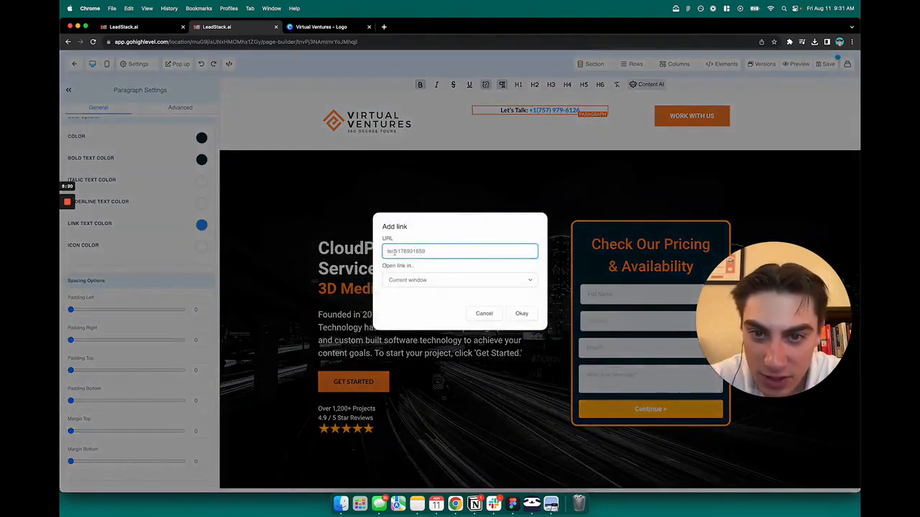
text(+1)
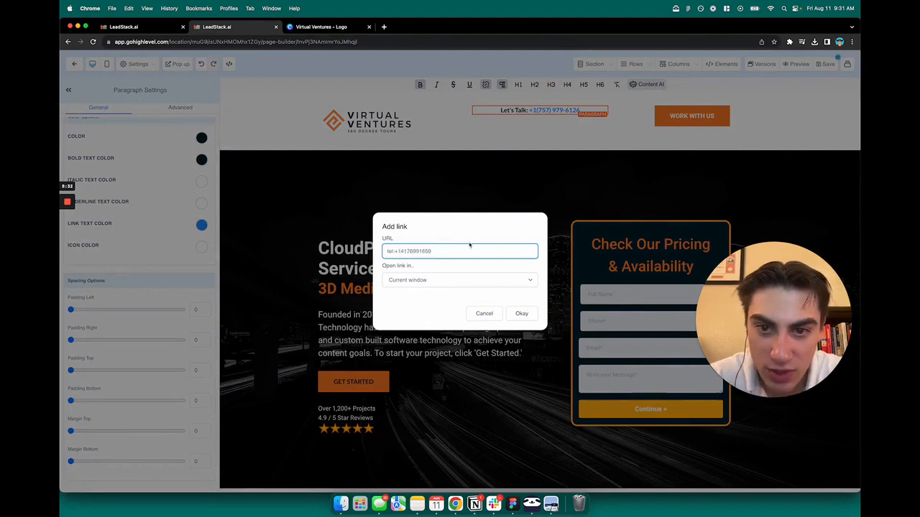
click(523, 313)
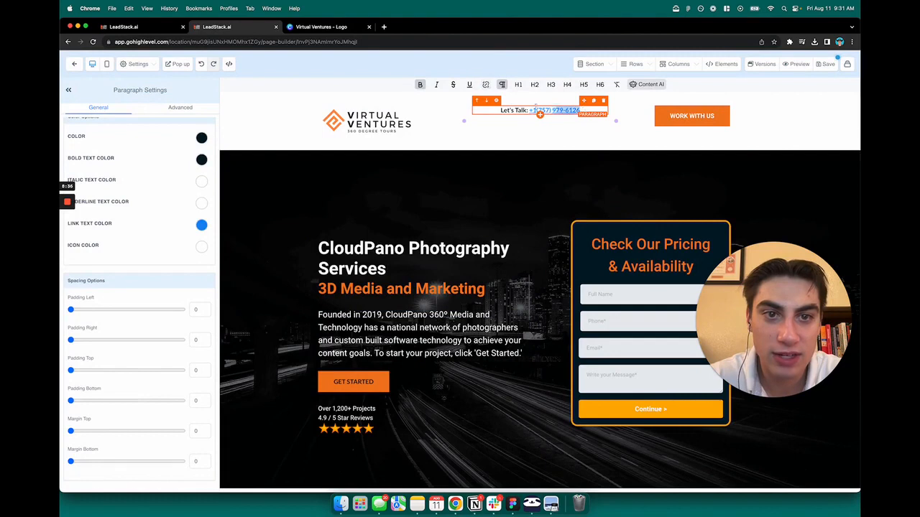
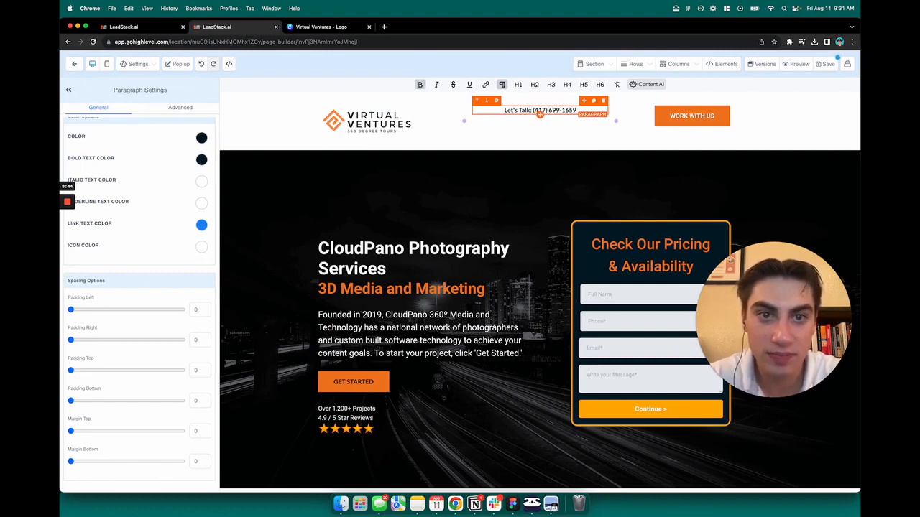
- Link the new header phone number to a tel: URL made of +1 and the business's phone number
drag(579, 110, 533, 110)
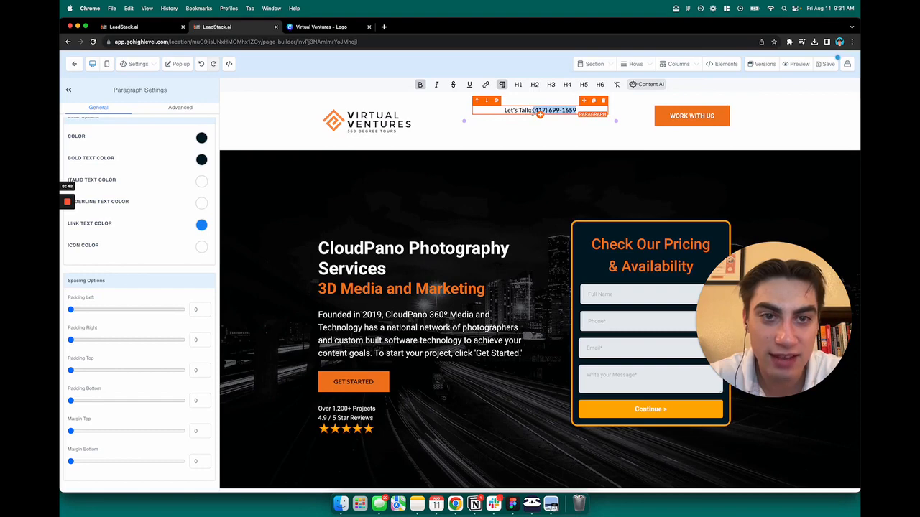
click(485, 84)
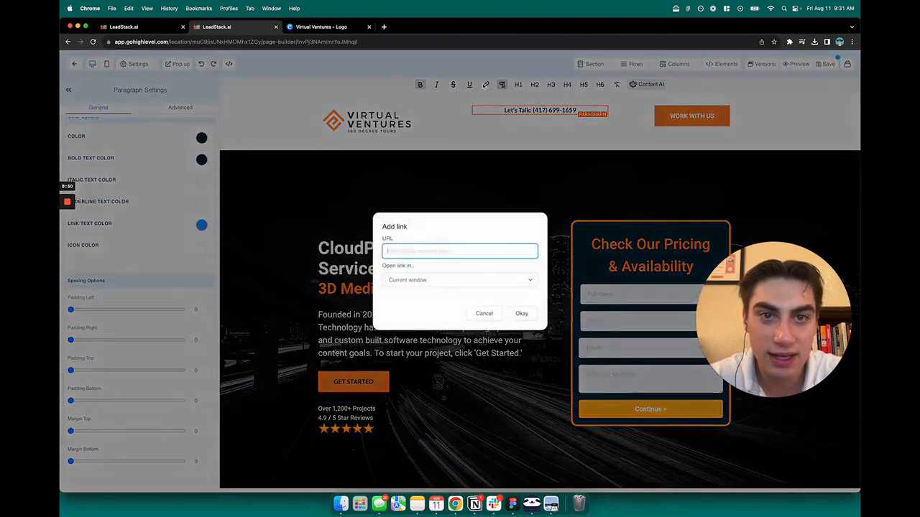
text(tel:)
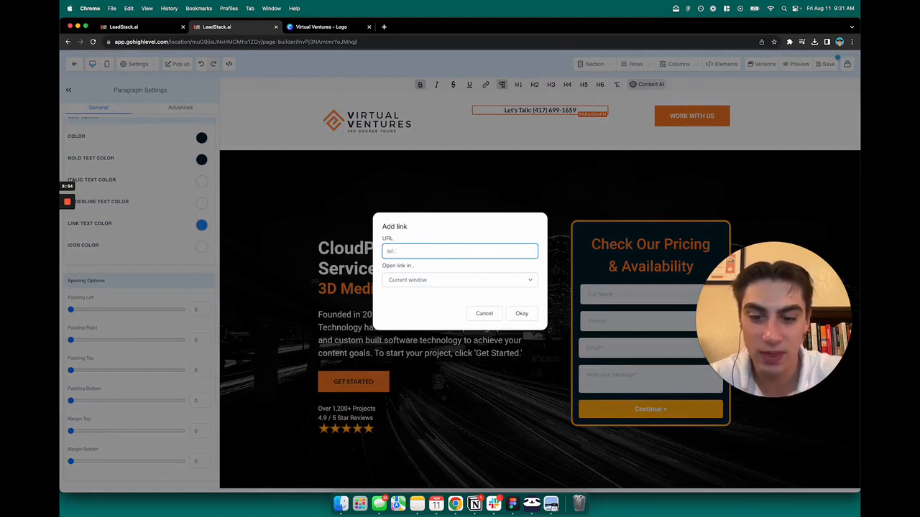
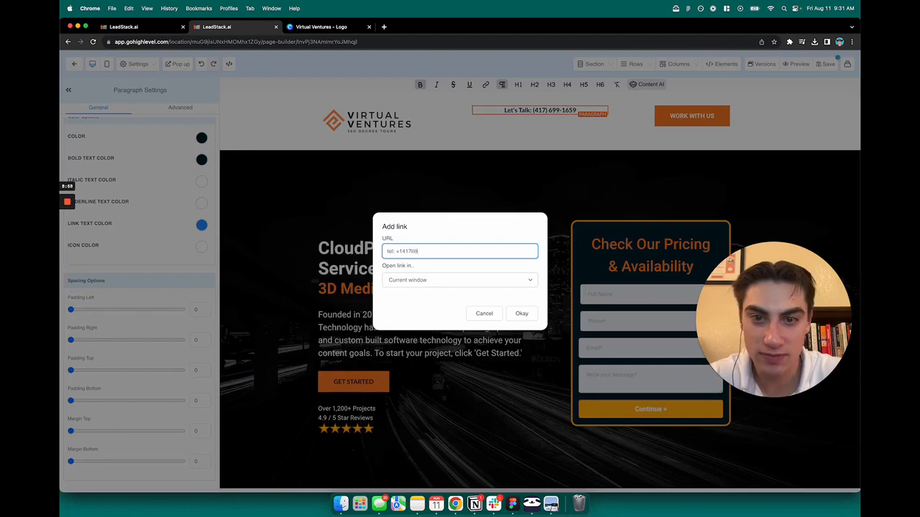
click(521, 313)
click(552, 173)
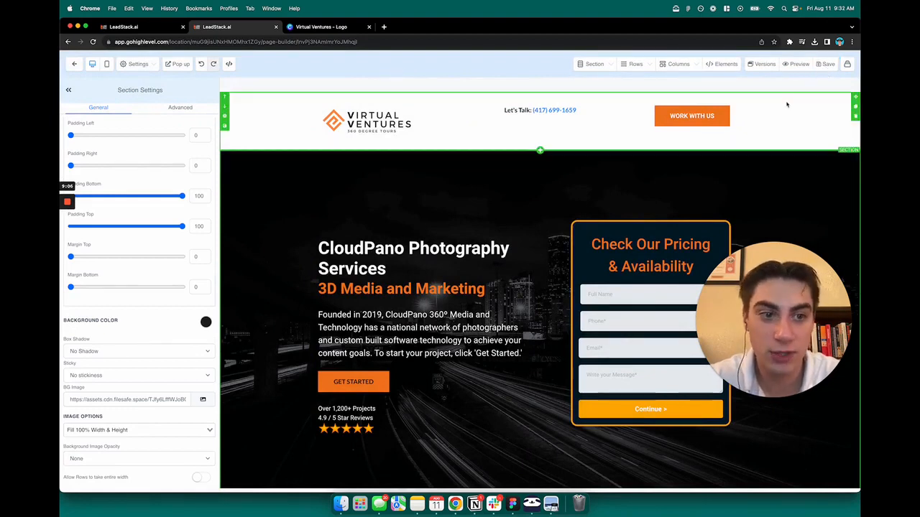
- Preview the page and test the header phone link with a FaceTime call, ending the call and quitting FaceTime
click(797, 65)
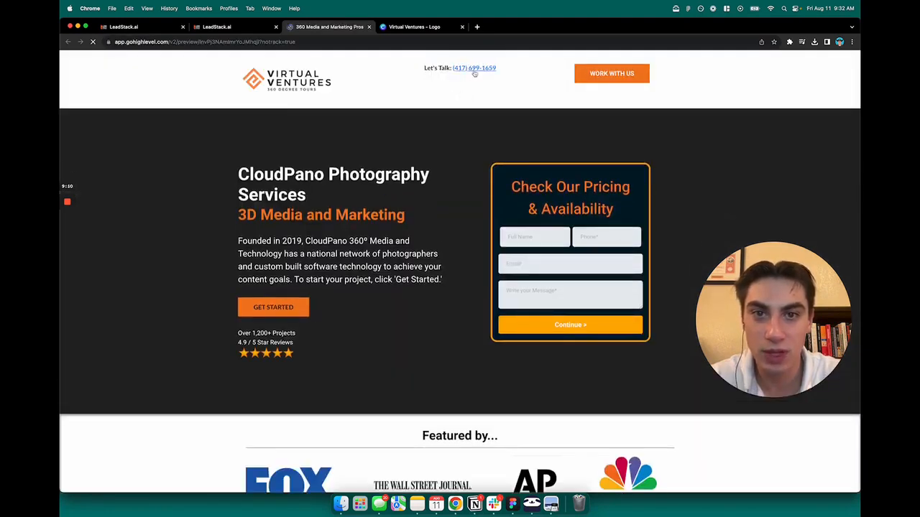
click(472, 70)
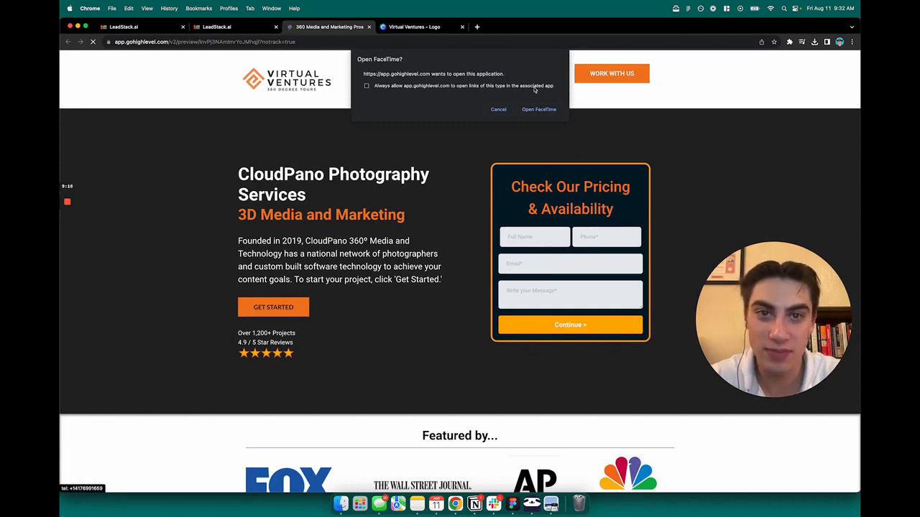
click(539, 109)
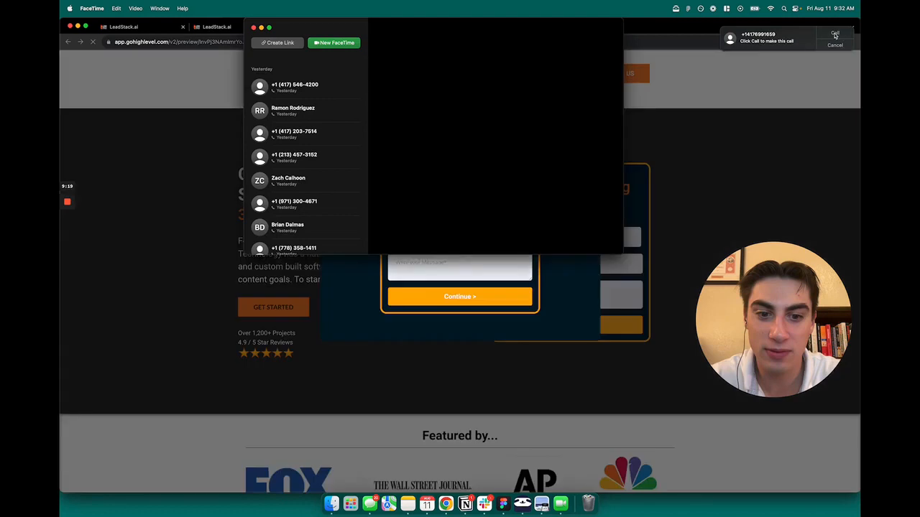
click(835, 35)
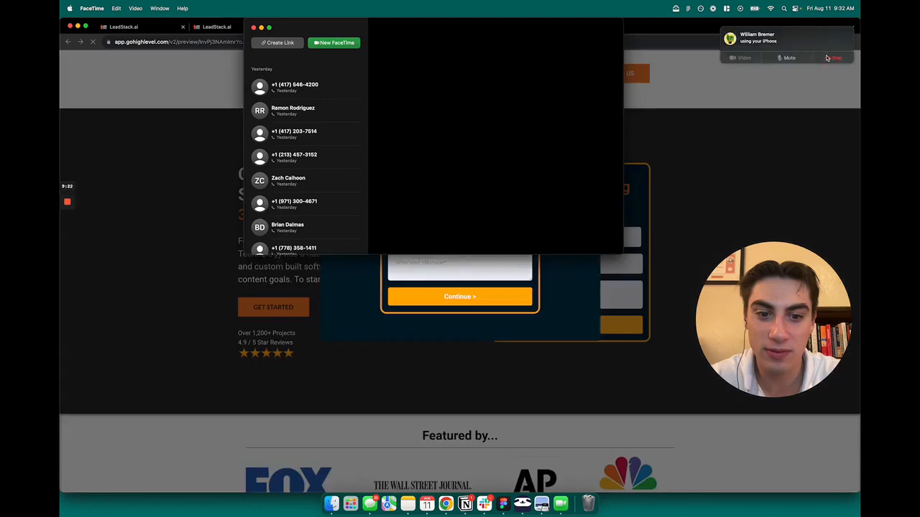
click(830, 58)
key(super+q)
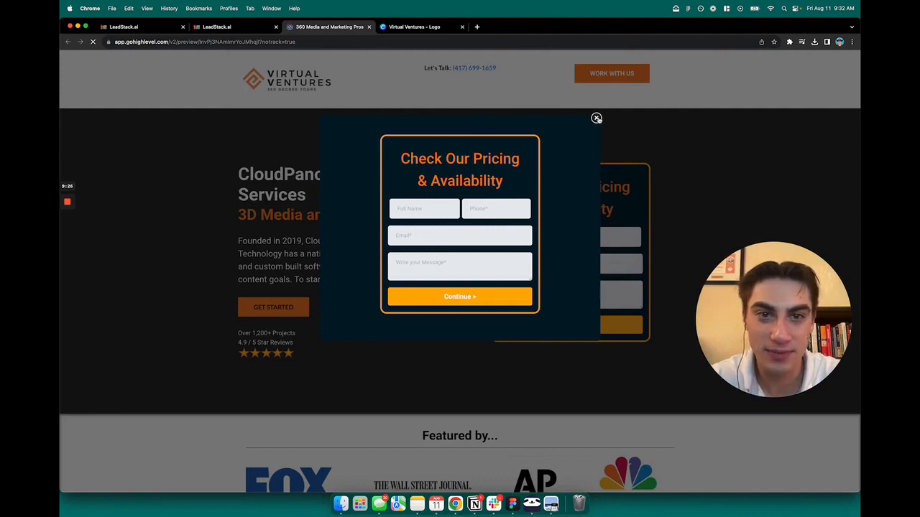
- Dismiss the pricing pop-up in the preview, look over the page and return to the page builder
click(595, 118)
click(499, 109)
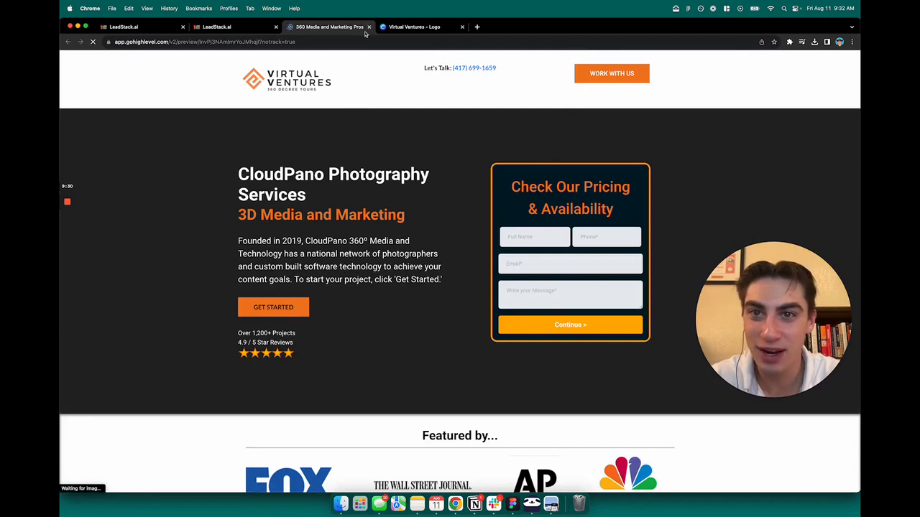
scroll(424, 225, down, 8)
scroll(471, 225, up, 10)
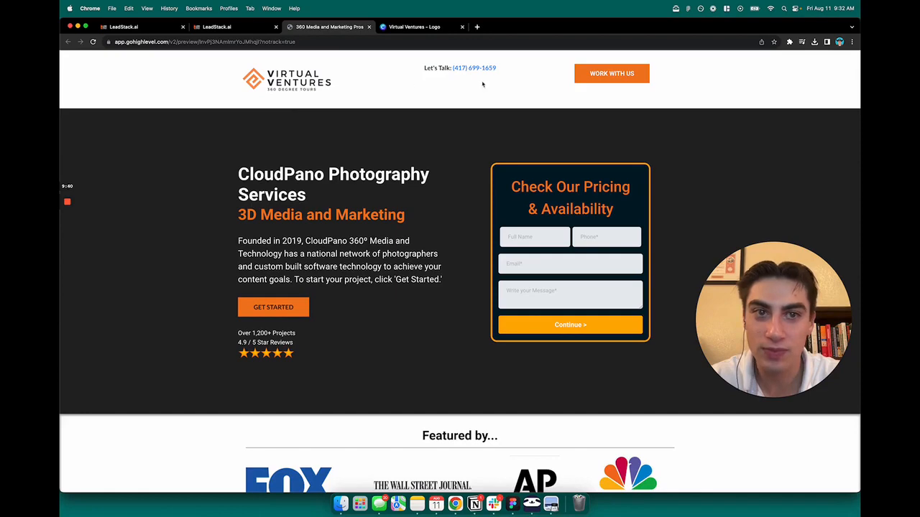
click(266, 29)
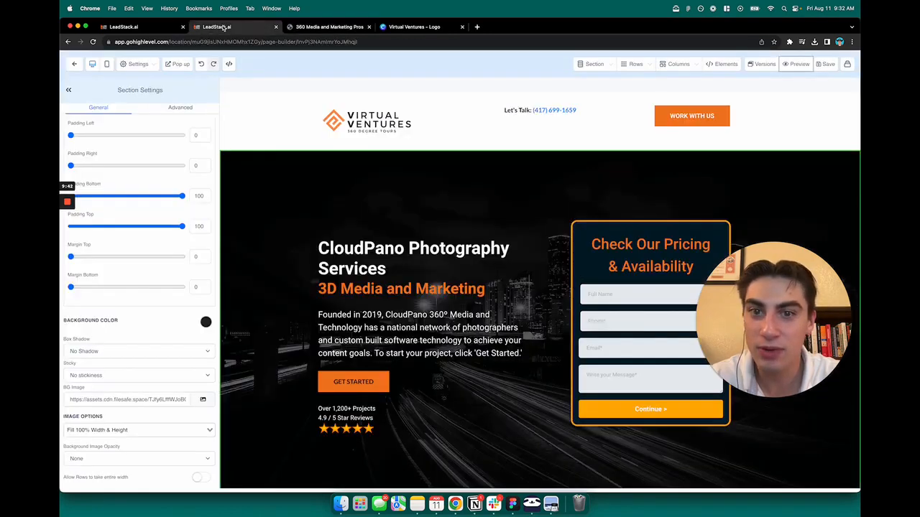
click(176, 29)
click(265, 27)
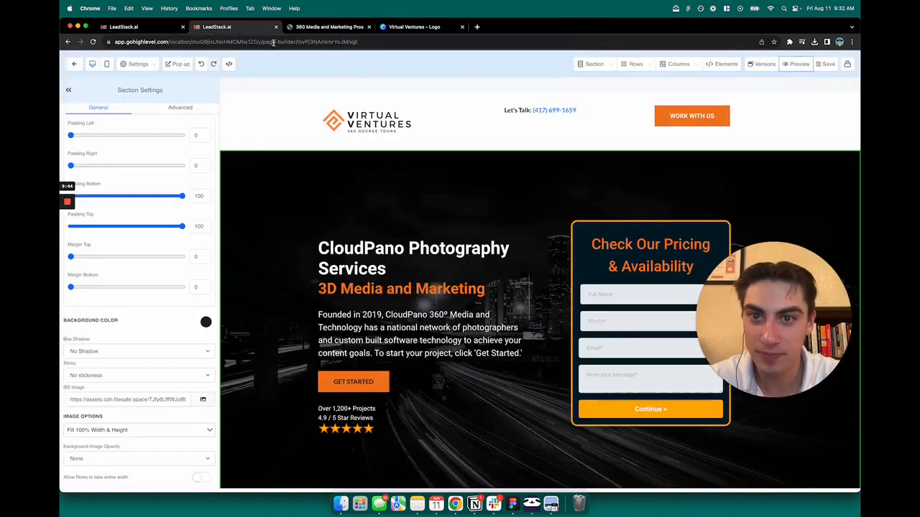
click(302, 26)
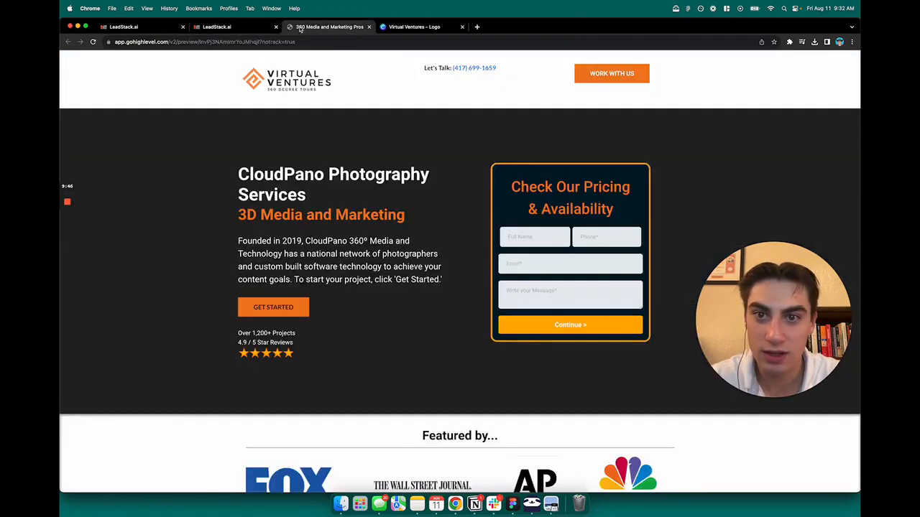
click(248, 27)
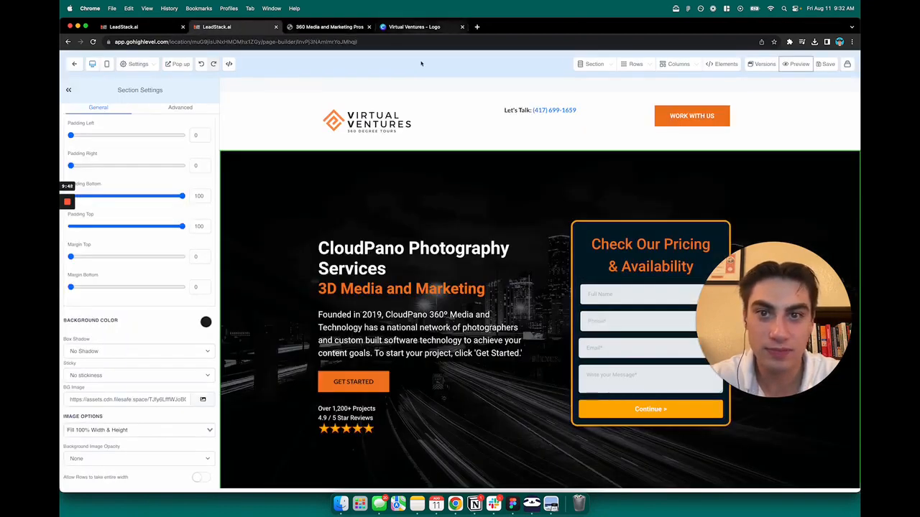
- Replace the hero headline "CloudPano Photography Services" with "Virtual Ventures"
scroll(620, 182, down, 2)
scroll(620, 182, down, 1)
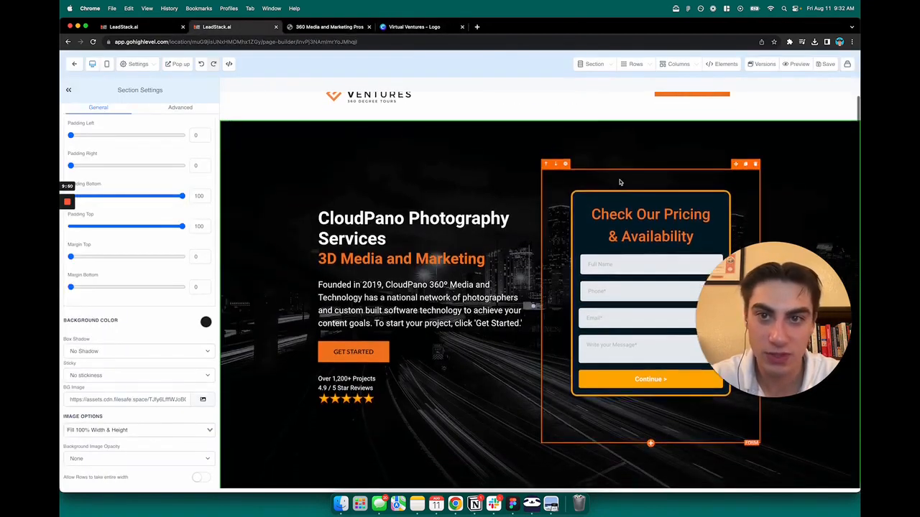
scroll(611, 180, up, 2)
scroll(530, 191, down, 1)
scroll(516, 193, down, 1)
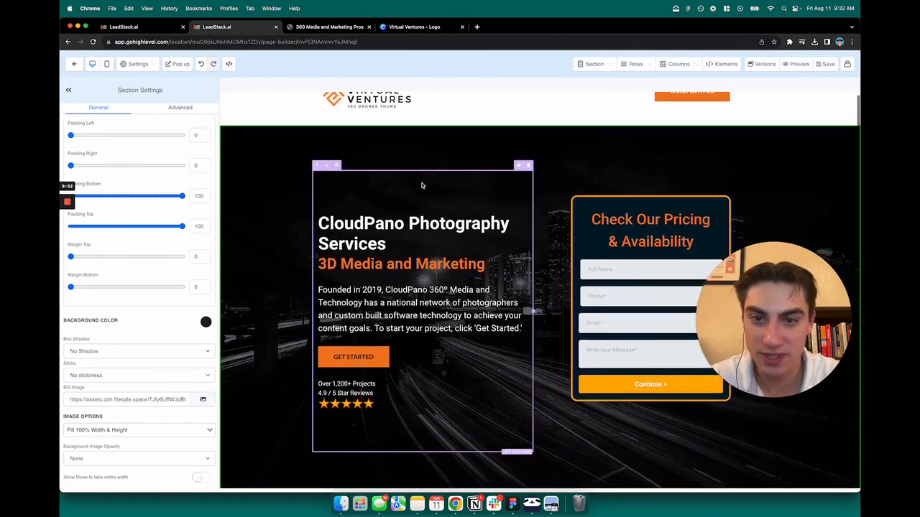
scroll(539, 243, up, 1)
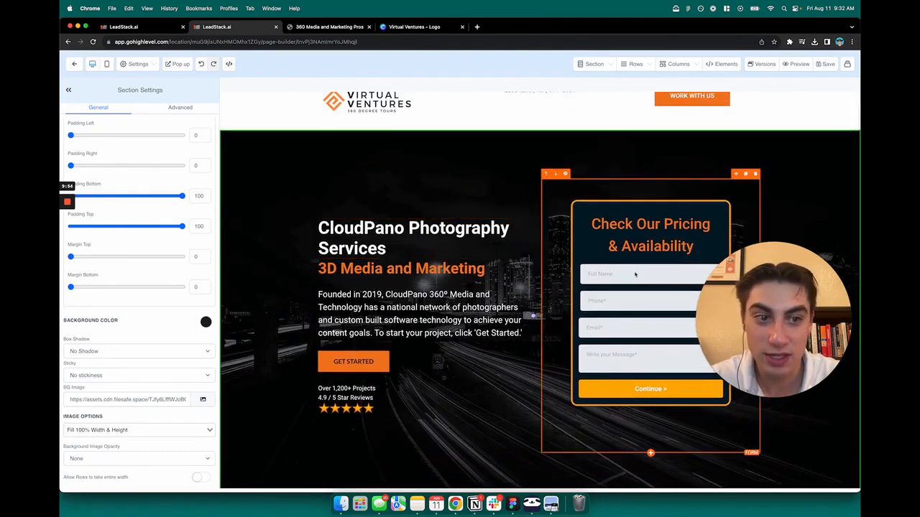
triple_click(348, 228)
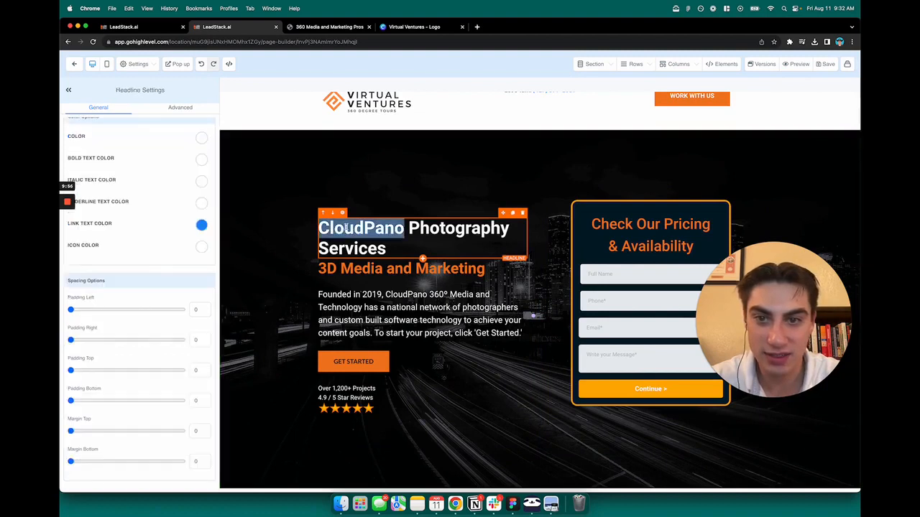
triple_click(381, 227)
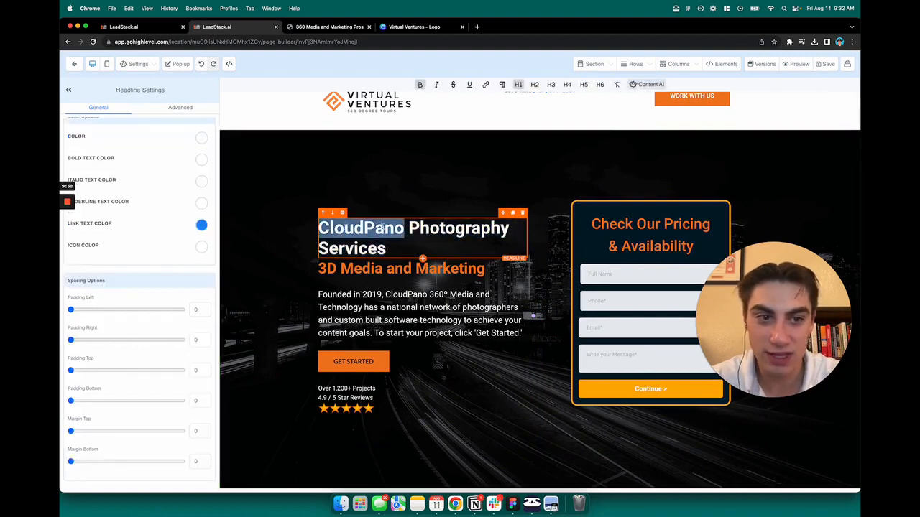
triple_click(381, 227)
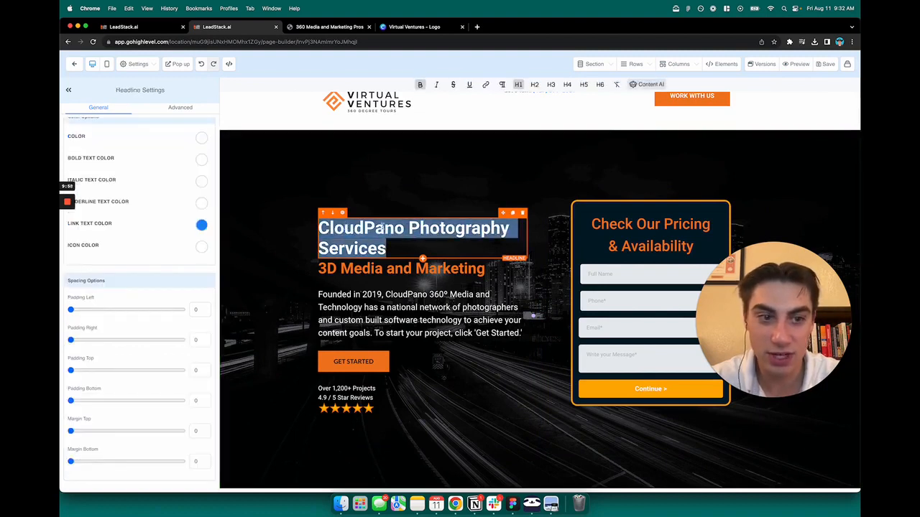
double_click(373, 226)
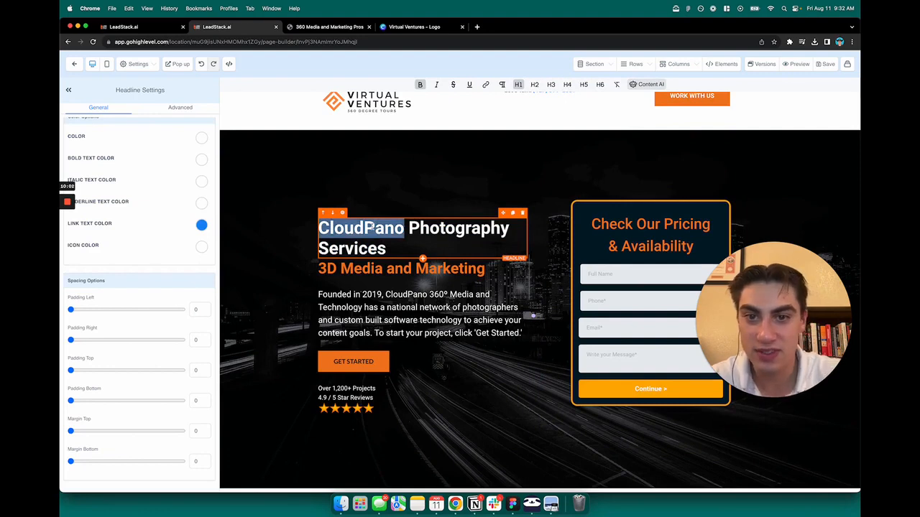
triple_click(390, 249)
key(BackSpace)
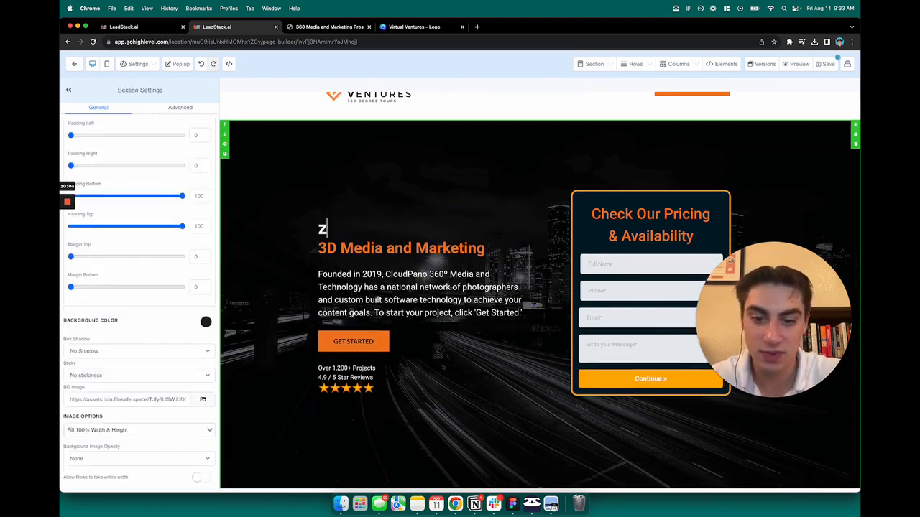
text(Virtual V)
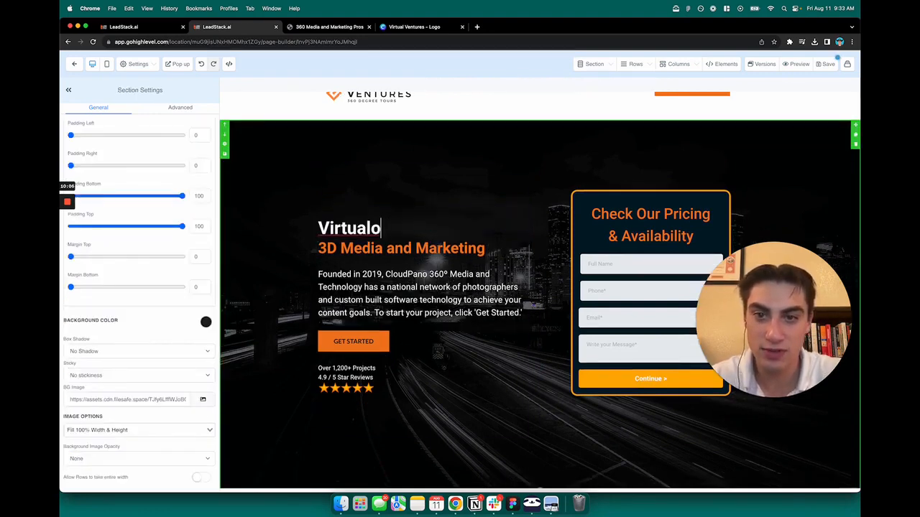
text(entures)
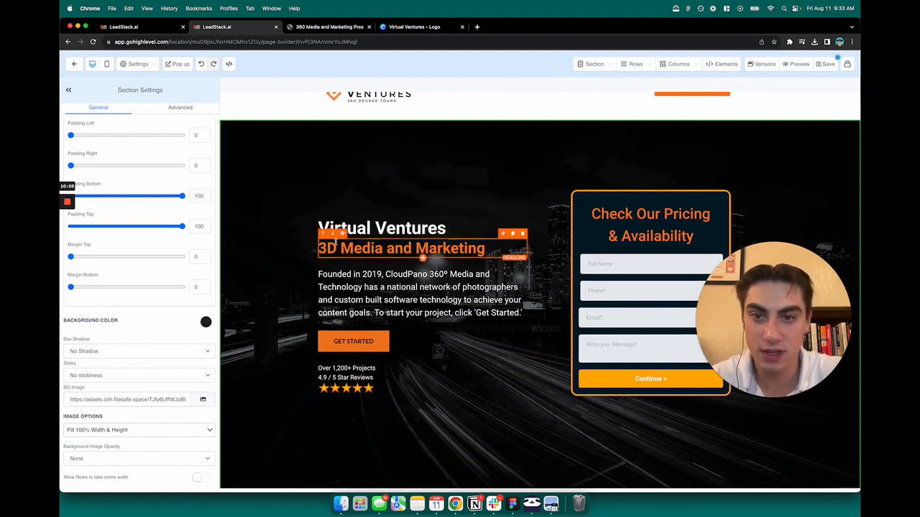
- Try the "Virtual Ventures" headline without bold, restore bold and set the headline to the H2 heading level
triple_click(385, 229)
triple_click(398, 226)
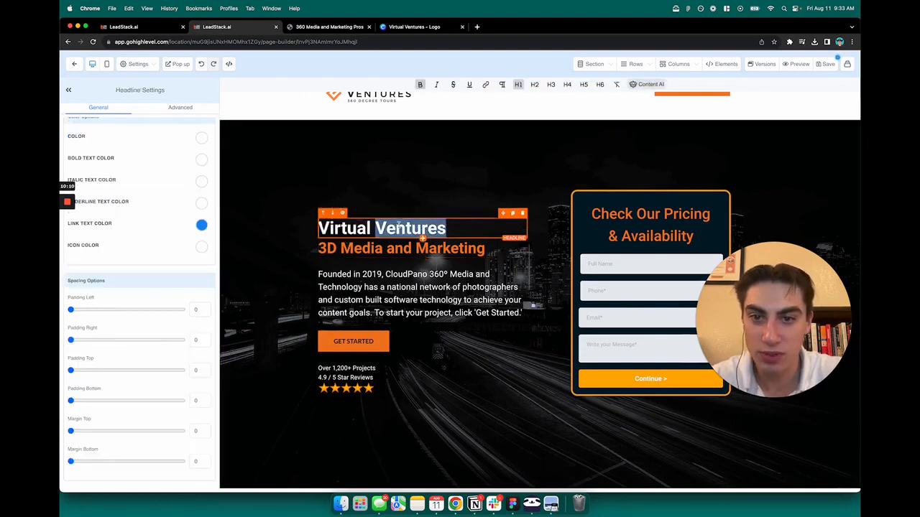
click(420, 87)
click(419, 88)
click(420, 88)
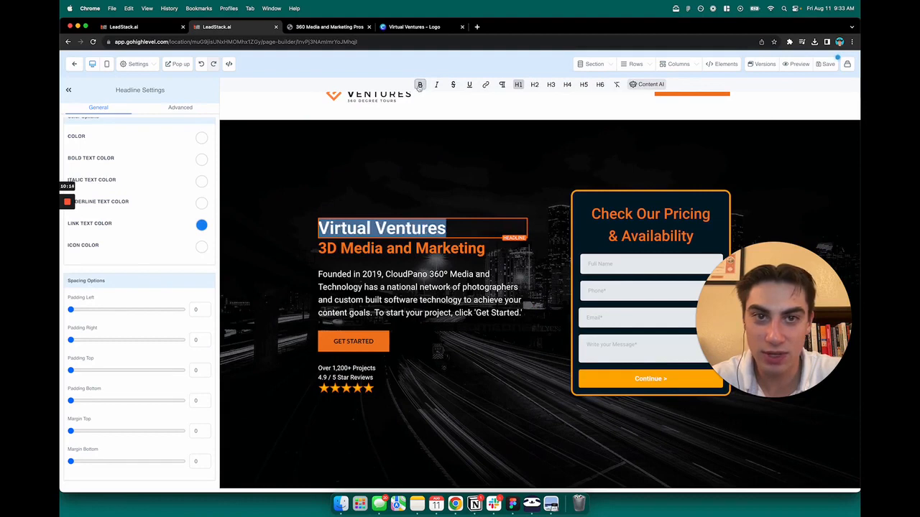
click(534, 85)
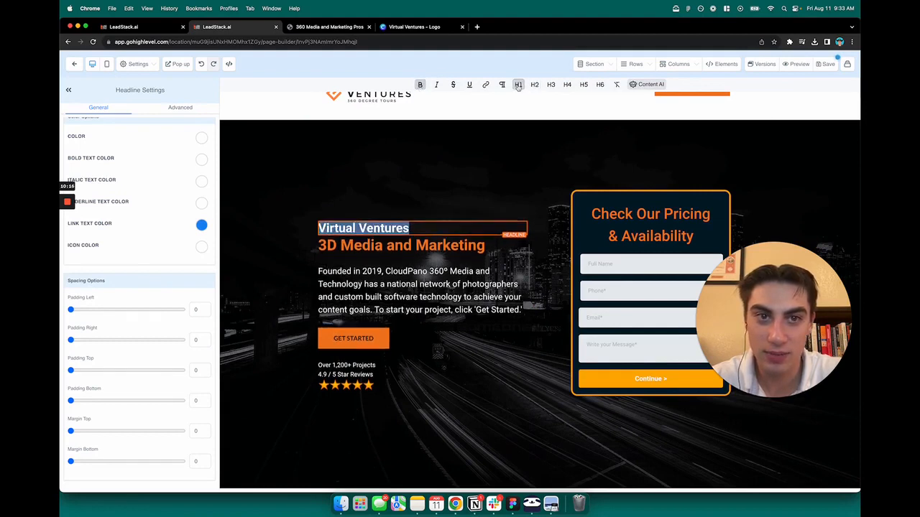
- Set the orange "3D Media and Marketing" subheadline to the H6 heading level
click(424, 206)
triple_click(366, 245)
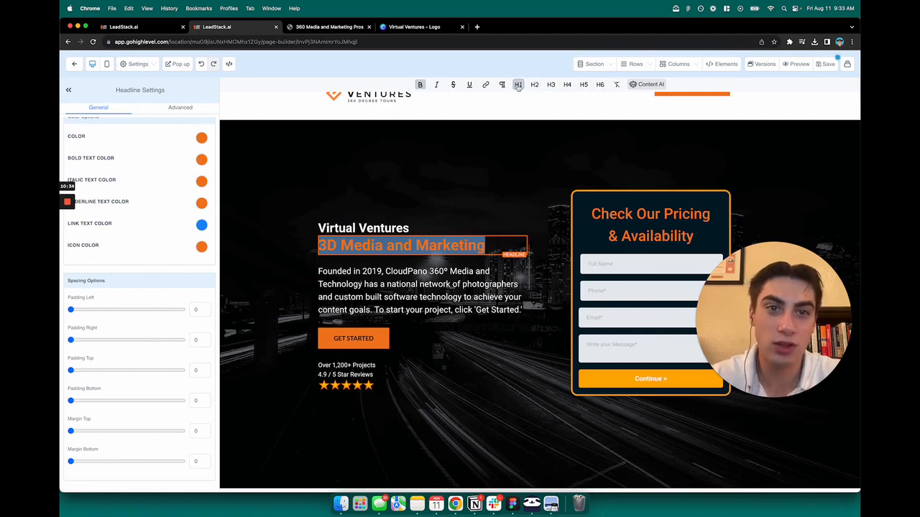
click(600, 85)
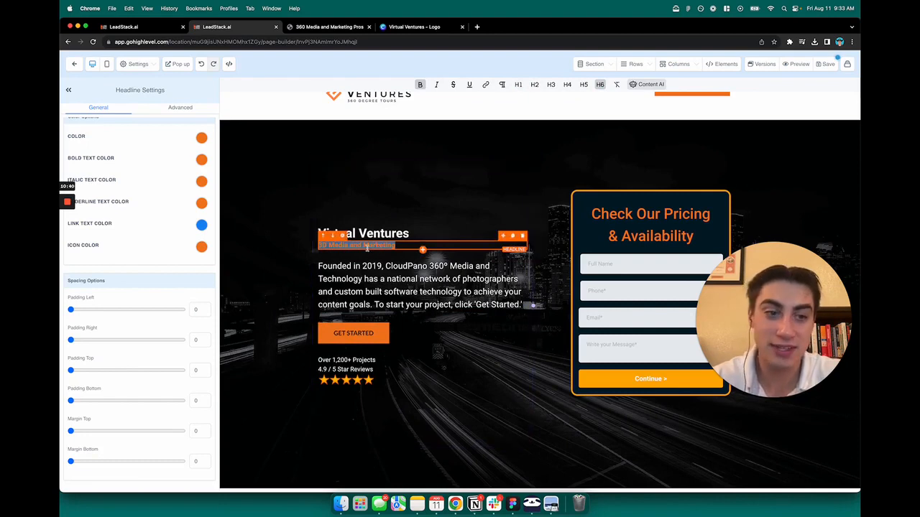
- Try heading levels H1 through H6 on the "3D Media and Marketing" subheadline and settle on H1
click(517, 84)
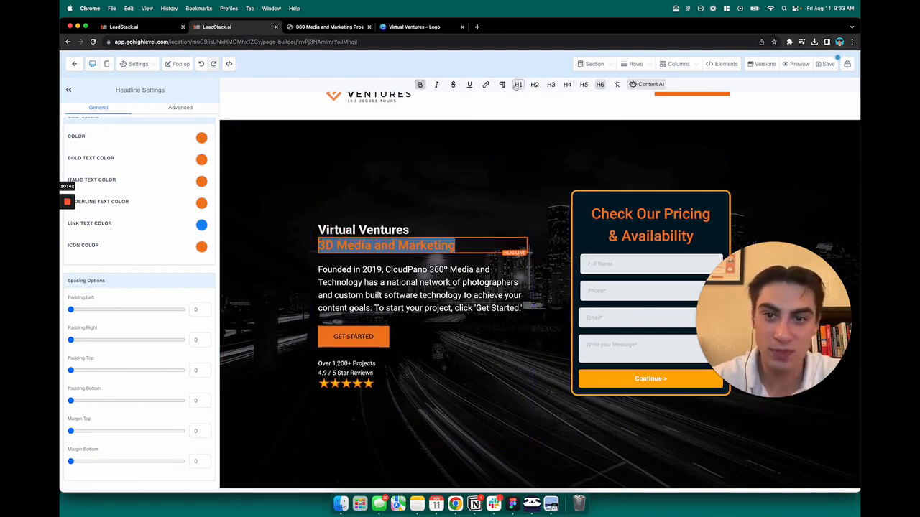
click(533, 85)
click(551, 85)
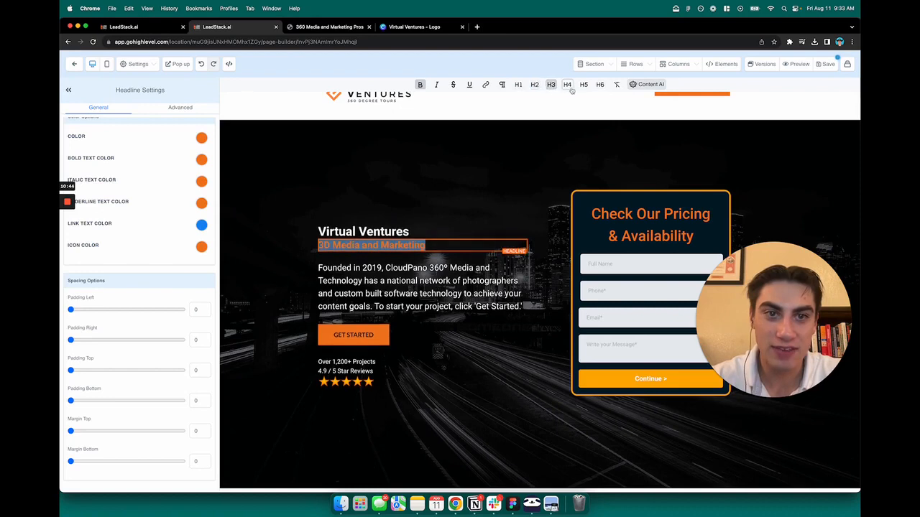
click(567, 85)
click(584, 85)
click(600, 84)
click(517, 85)
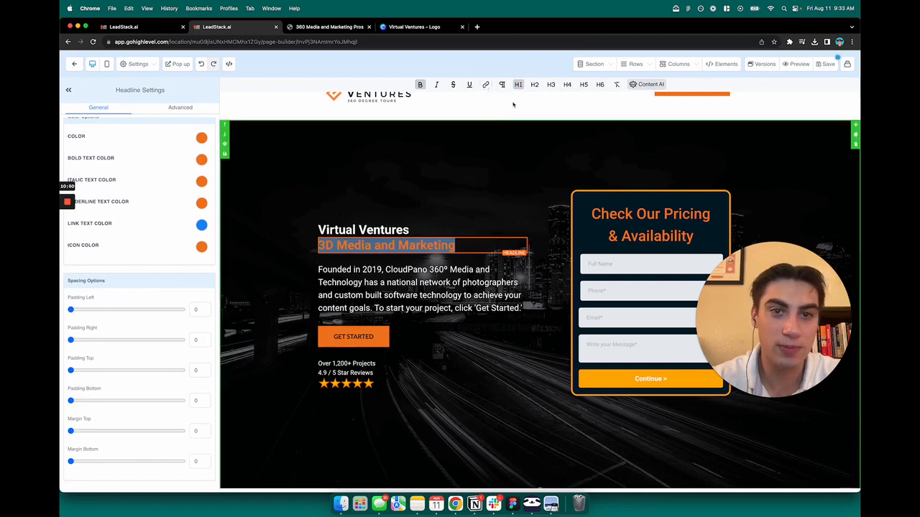
- Search images for "h1 - h6 visual guide" in a separate tab, examine a heading size comparison and return to the page builder
click(477, 28)
text(h1 - h6 visual guide)
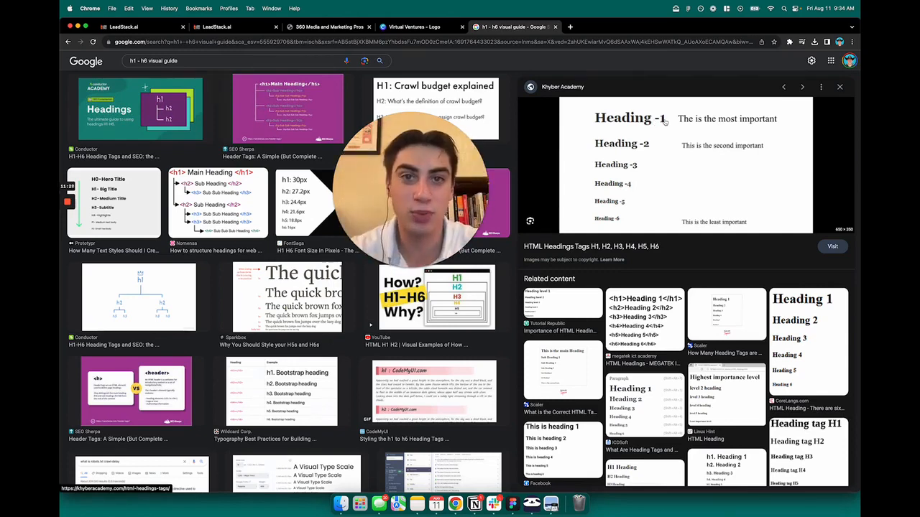
key(super+w)
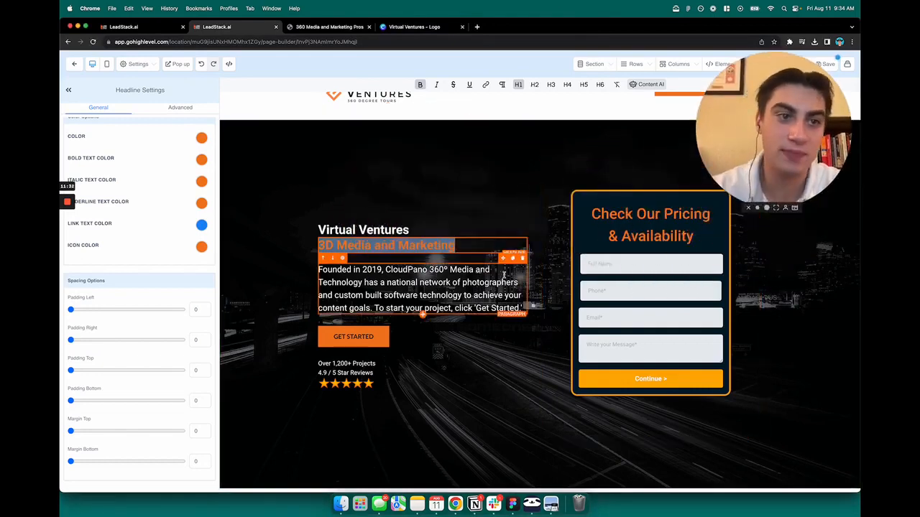
- Replace the hero paragraph with the Virtual Ventures company description copied from page 2 of the logo design in Canva
click(489, 203)
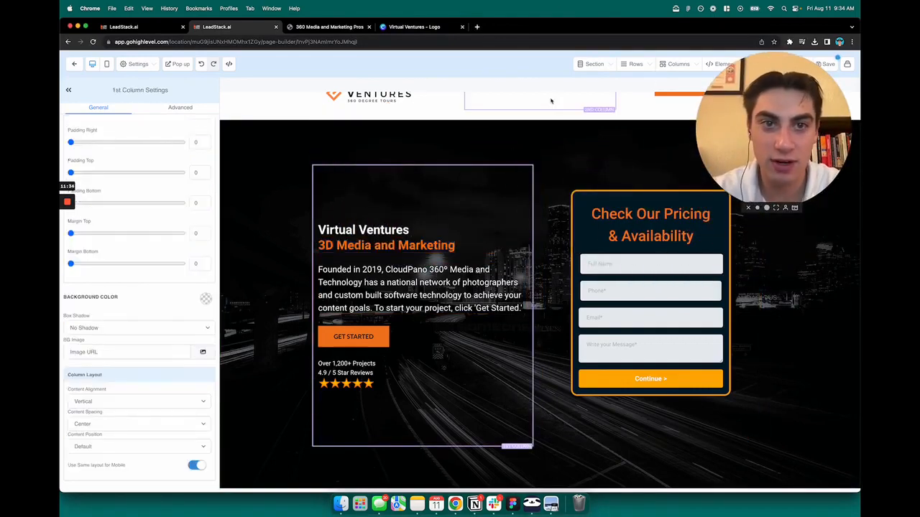
click(431, 243)
triple_click(427, 295)
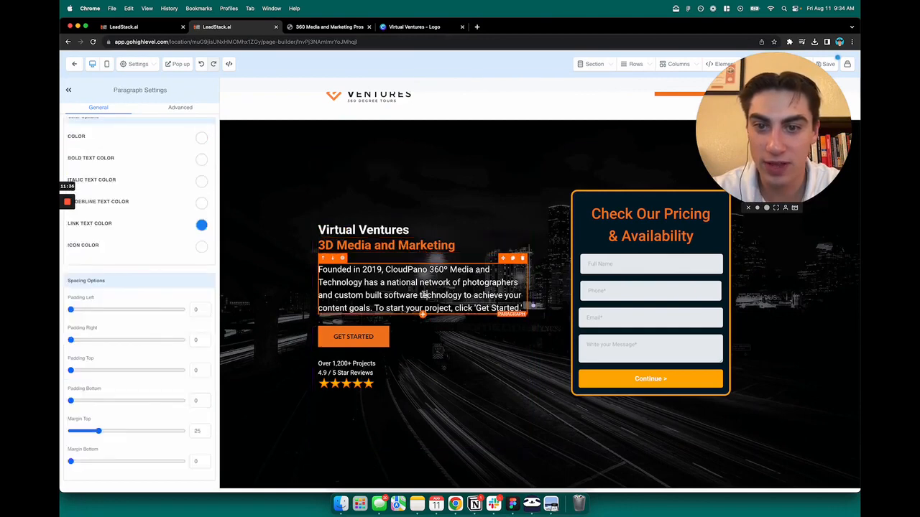
click(416, 30)
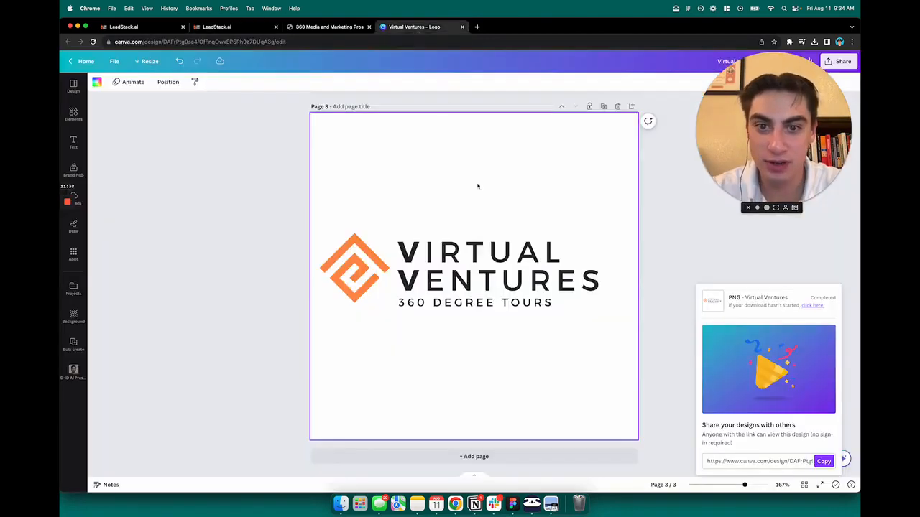
scroll(483, 215, up, 4)
double_click(467, 271)
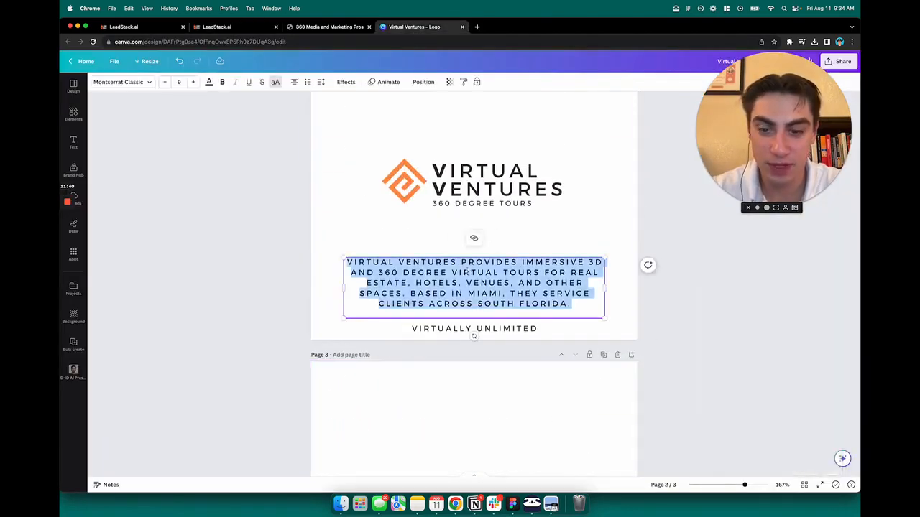
click(216, 27)
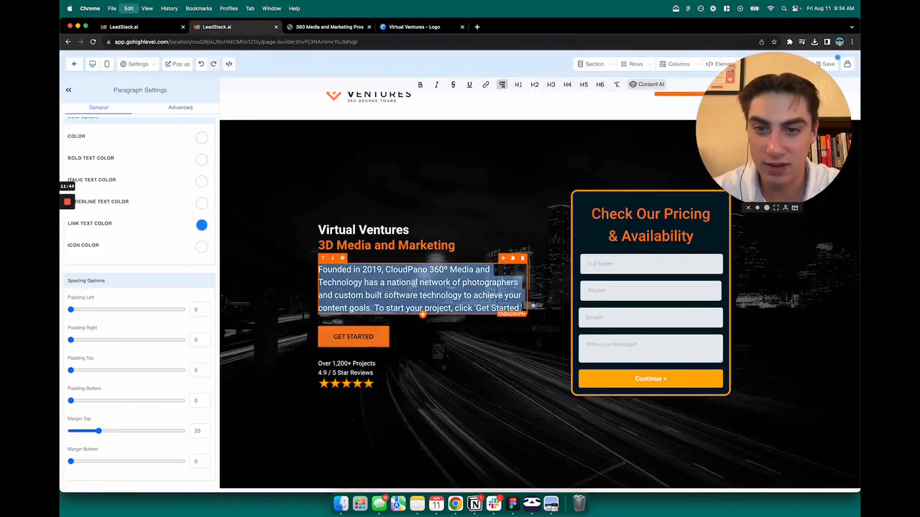
text(Virtual Ventures provides immersive 3D and 360 degree virtual tours for real estate, hotels, venues, and other spaces. Based in Miami, they service clients across South Florida.)
key(BackSpace)
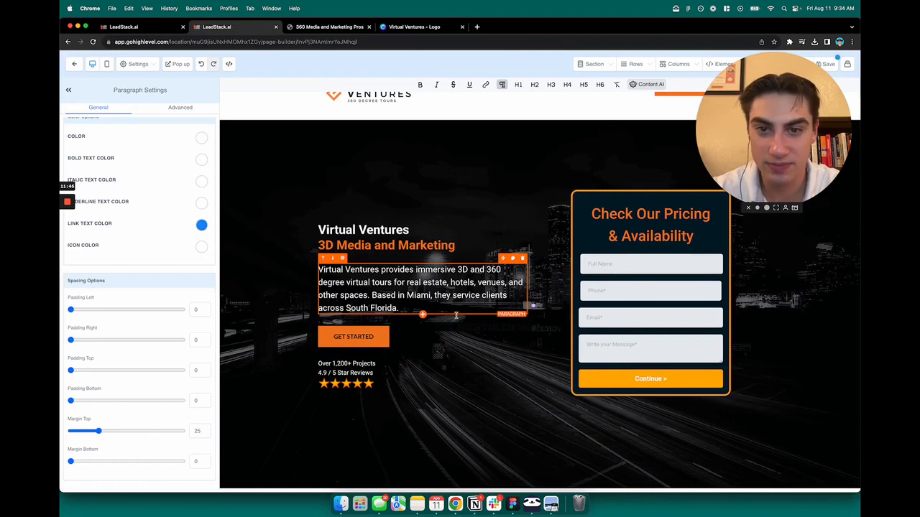
click(478, 372)
- Open the hero section's settings and look over the header and the updated hero content
scroll(489, 380, down, 1)
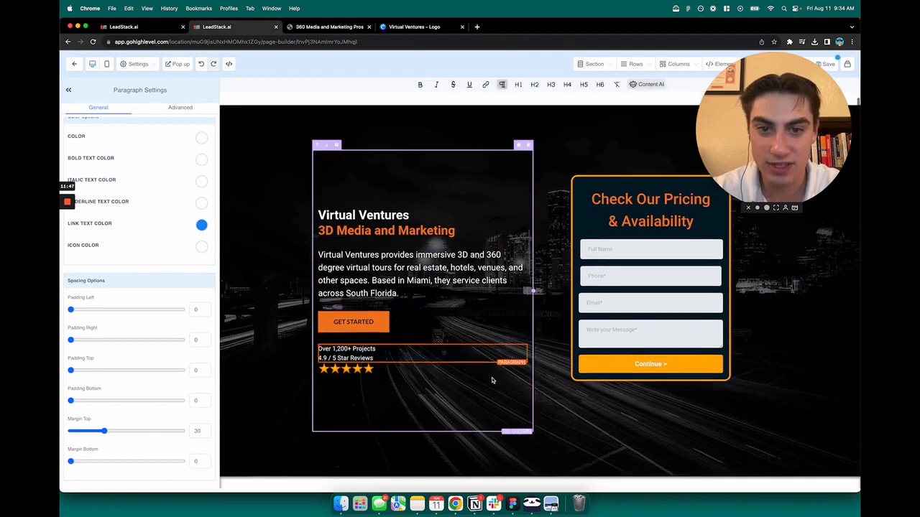
click(810, 333)
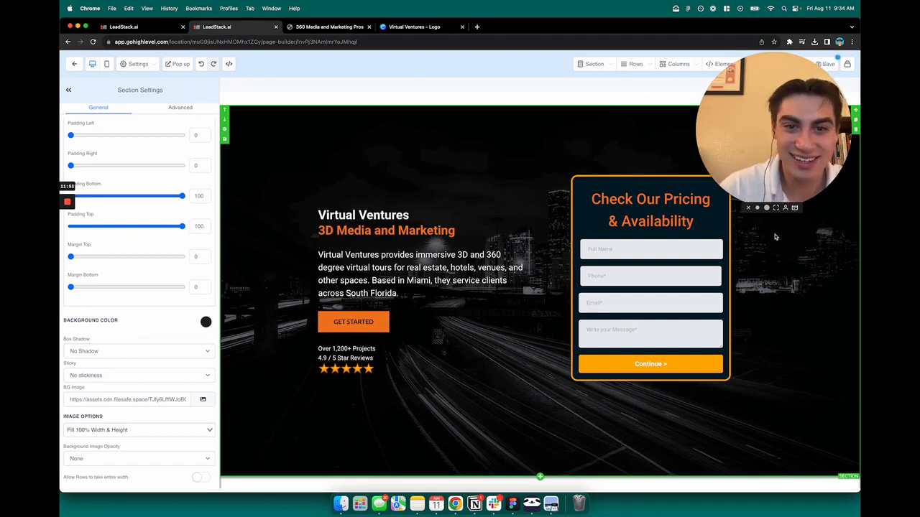
scroll(553, 297, up, 3)
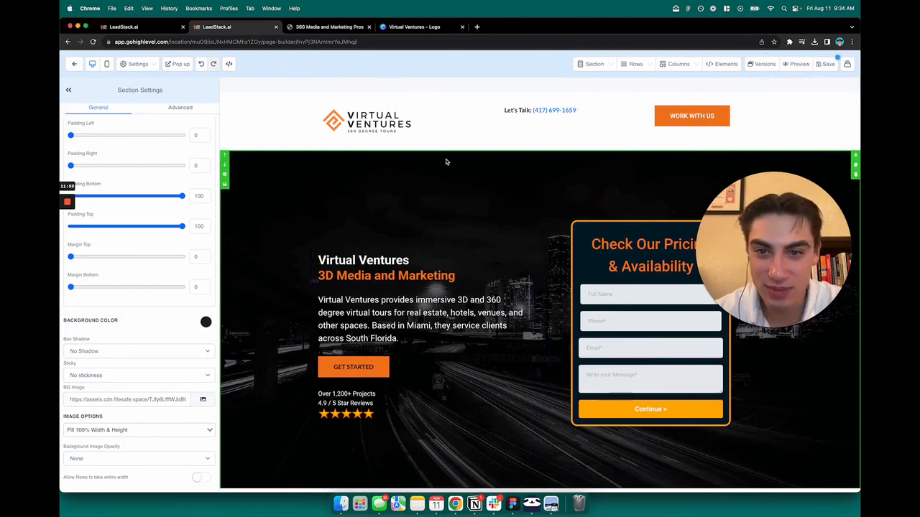
scroll(446, 162, down, 2)
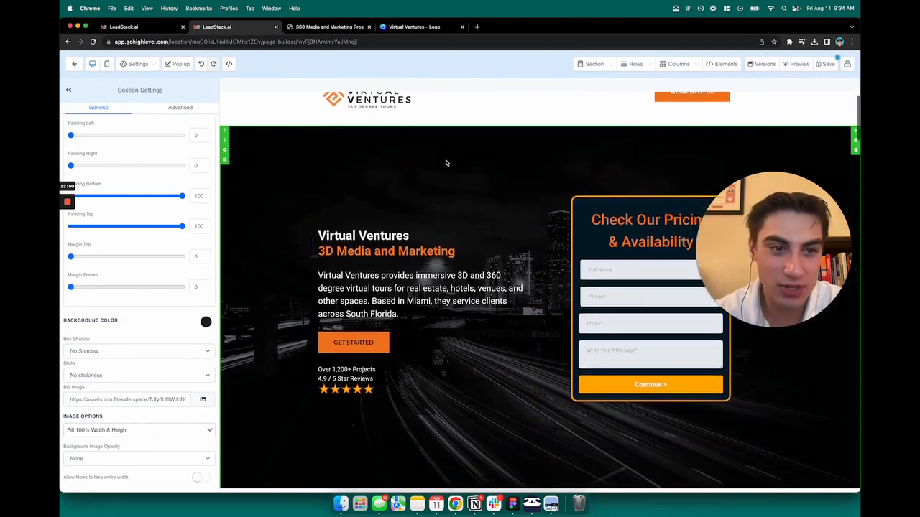
scroll(460, 180, down, 5)
scroll(488, 203, up, 5)
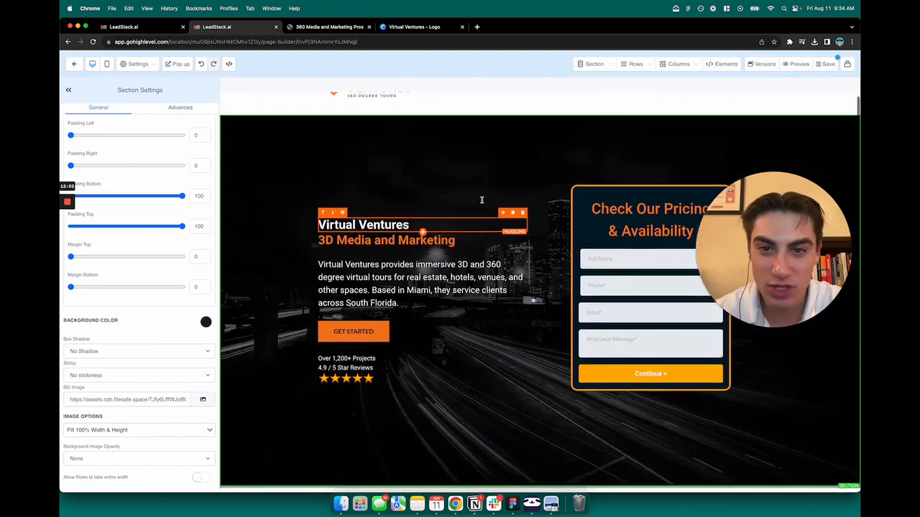
scroll(427, 210, up, 3)
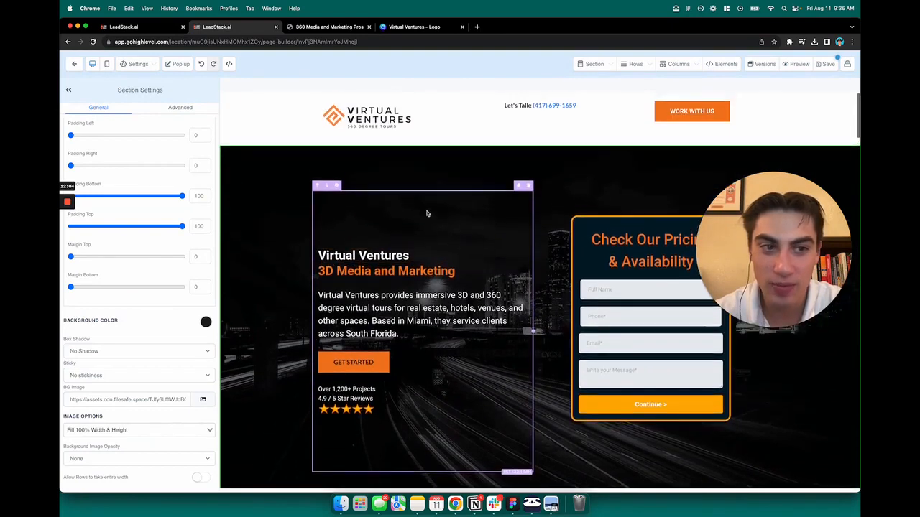
scroll(427, 213, up, 1)
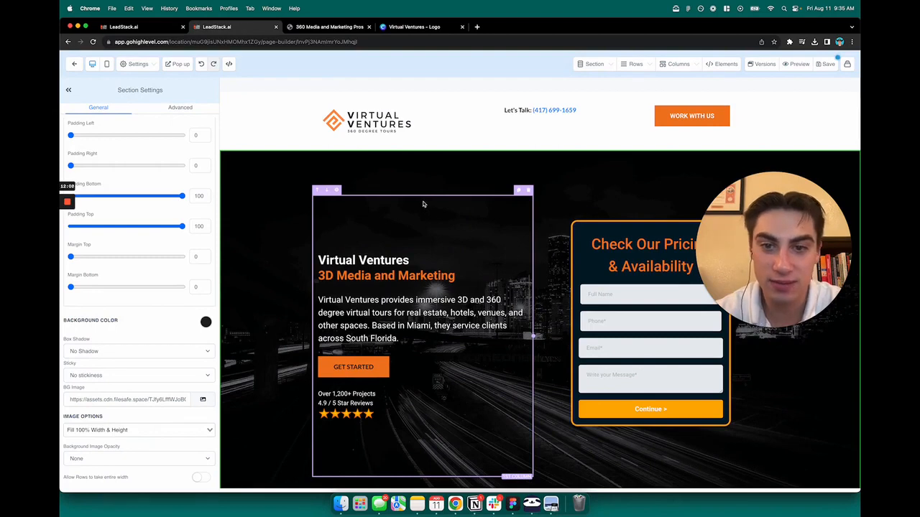
- Try white as the general text color of the "3D Media and Marketing" subheadline and restore orange
double_click(371, 275)
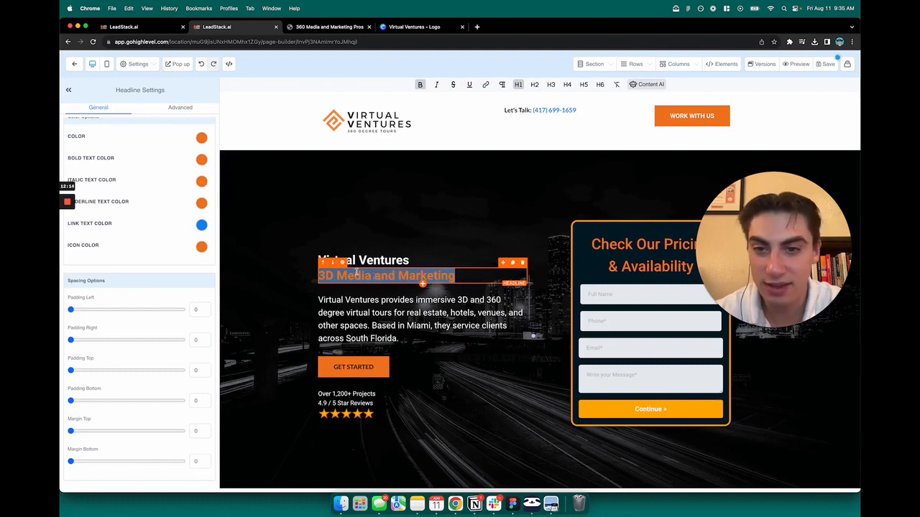
scroll(144, 216, up, 1)
click(201, 162)
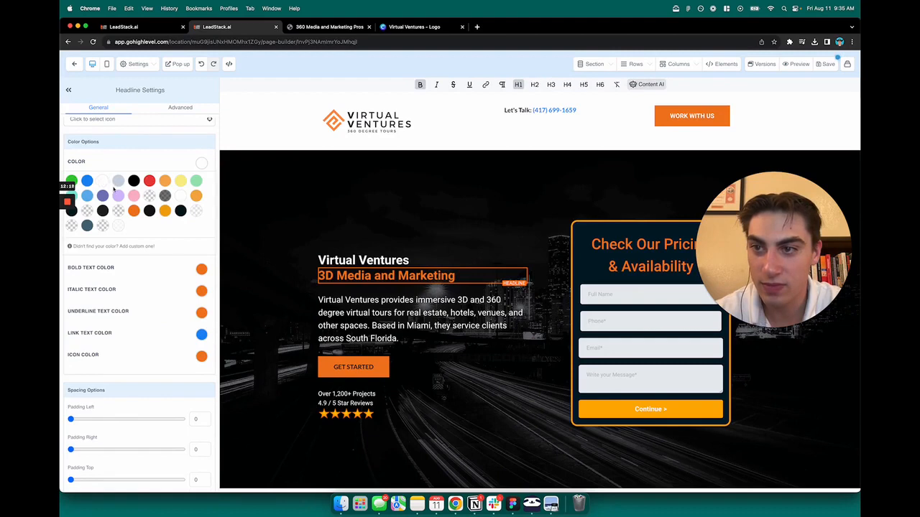
click(201, 165)
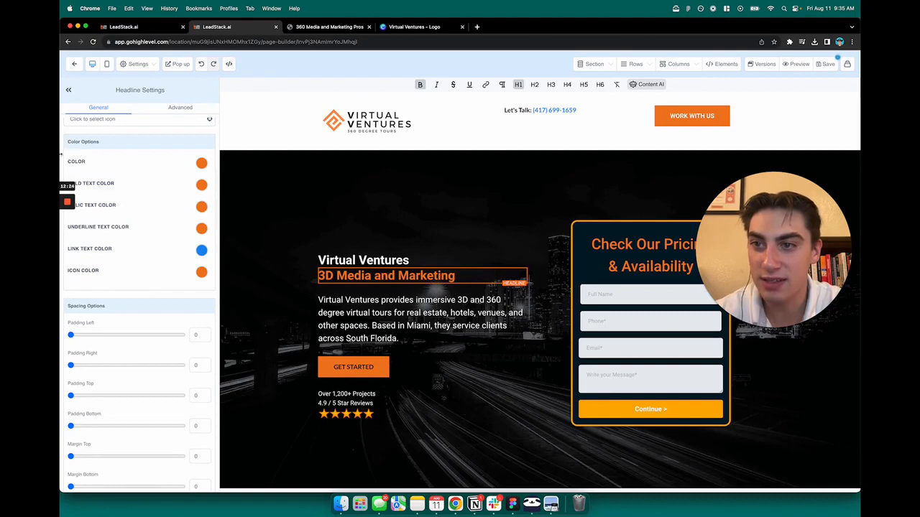
drag(61, 153, 74, 156)
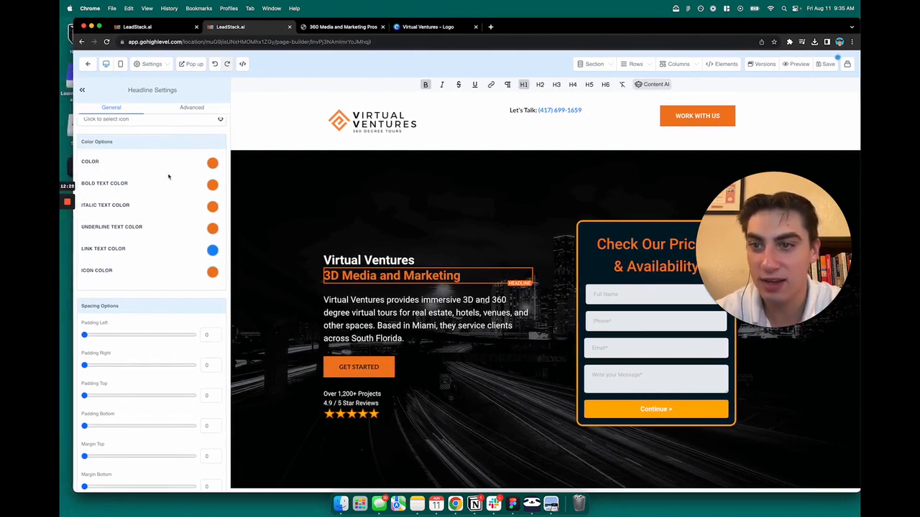
- Try white and a yellower orange as the subheadline's bold text color, and restore the original brand orange
click(213, 185)
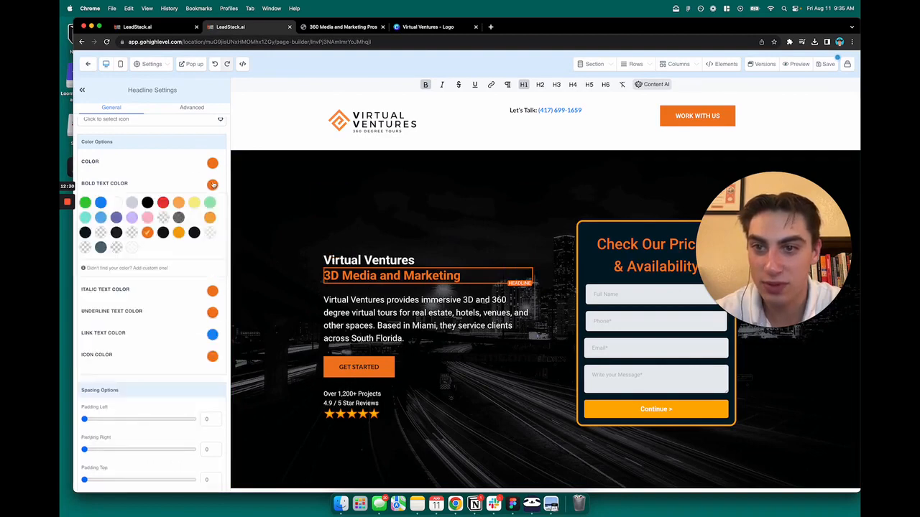
click(116, 203)
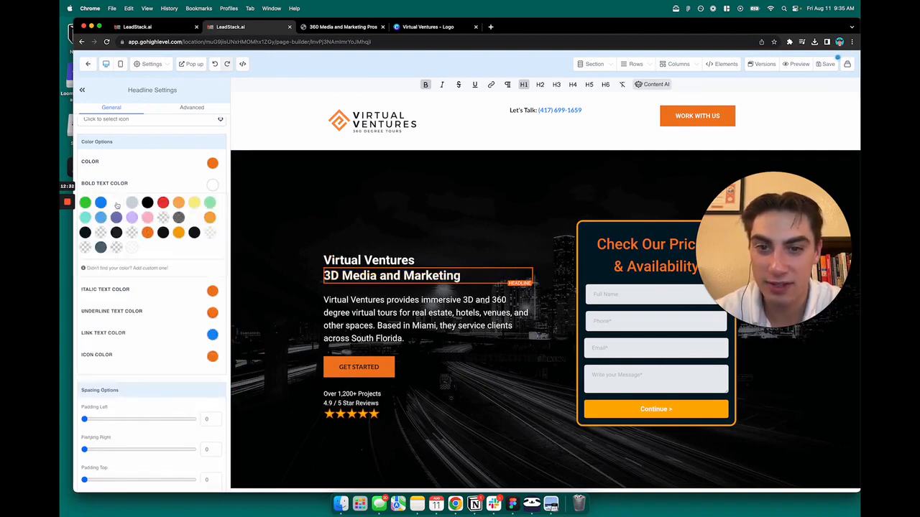
click(144, 235)
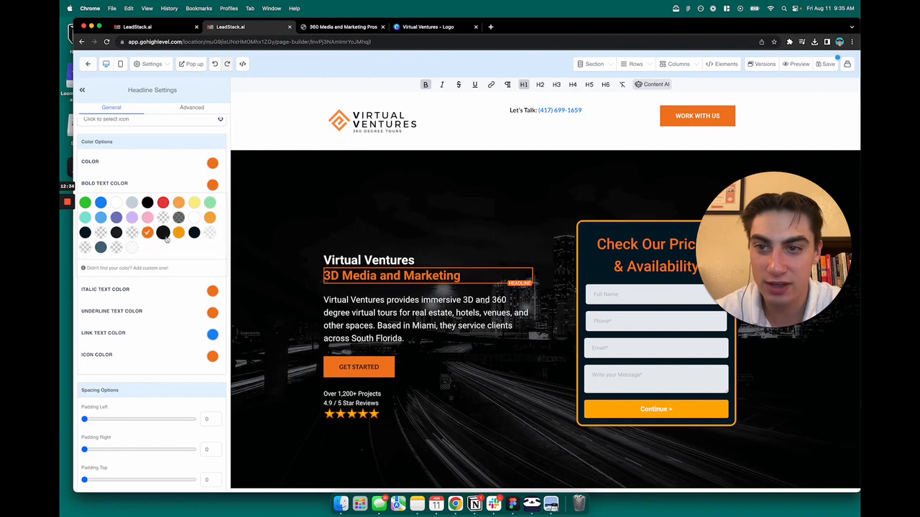
click(175, 235)
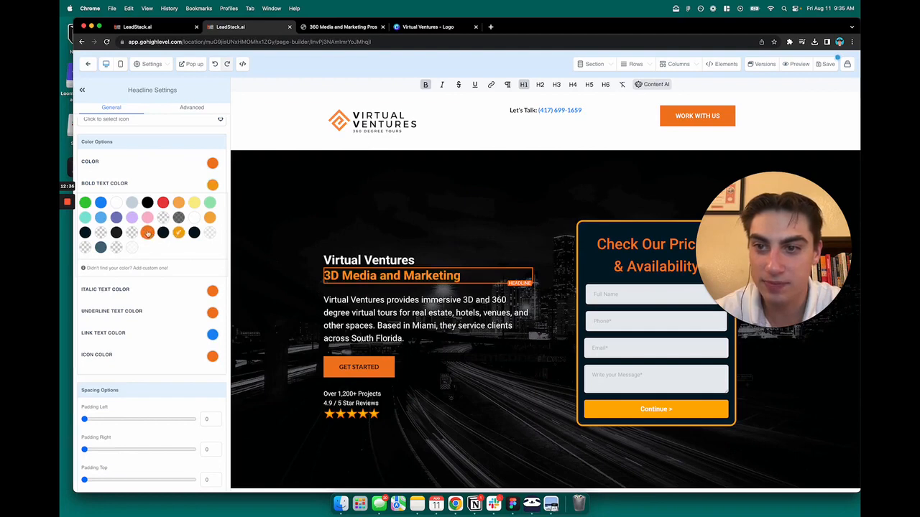
click(147, 233)
click(212, 186)
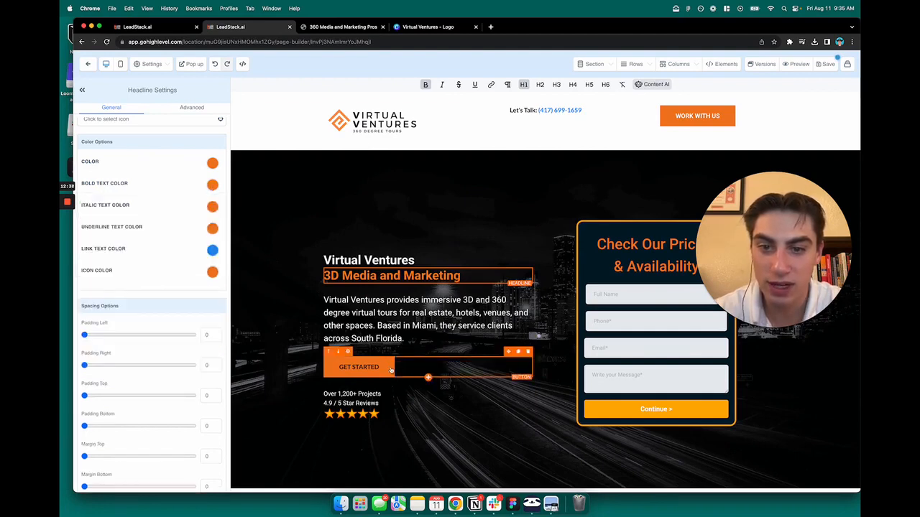
- Try a light green background on the hero's "Get Started" button and restore the orange background
click(391, 370)
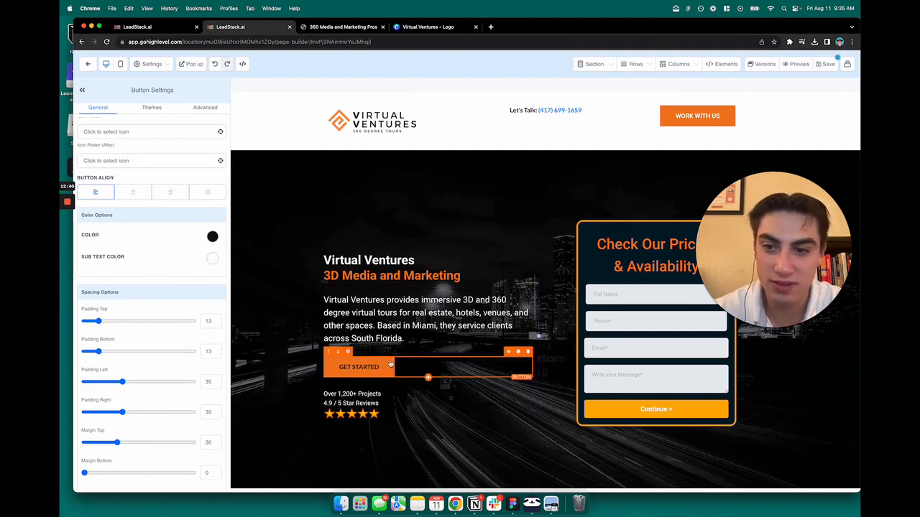
scroll(187, 274, down, 5)
scroll(186, 274, up, 10)
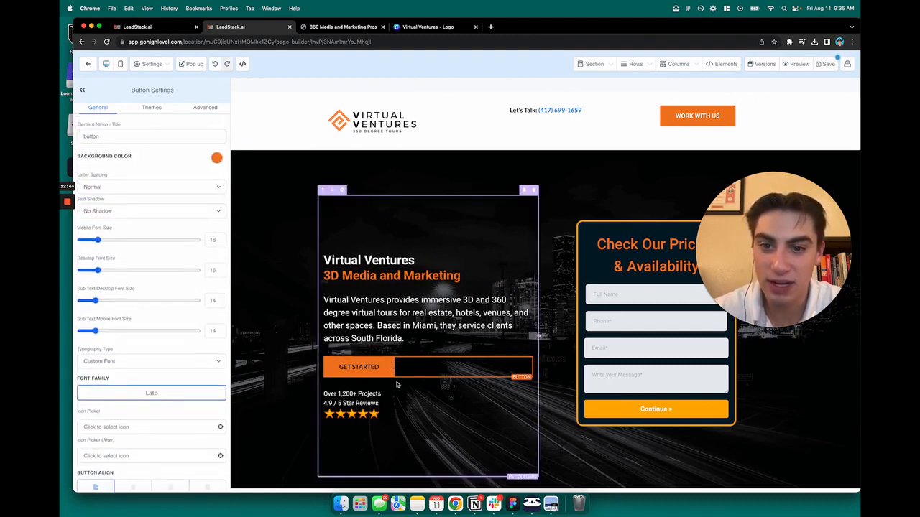
click(216, 158)
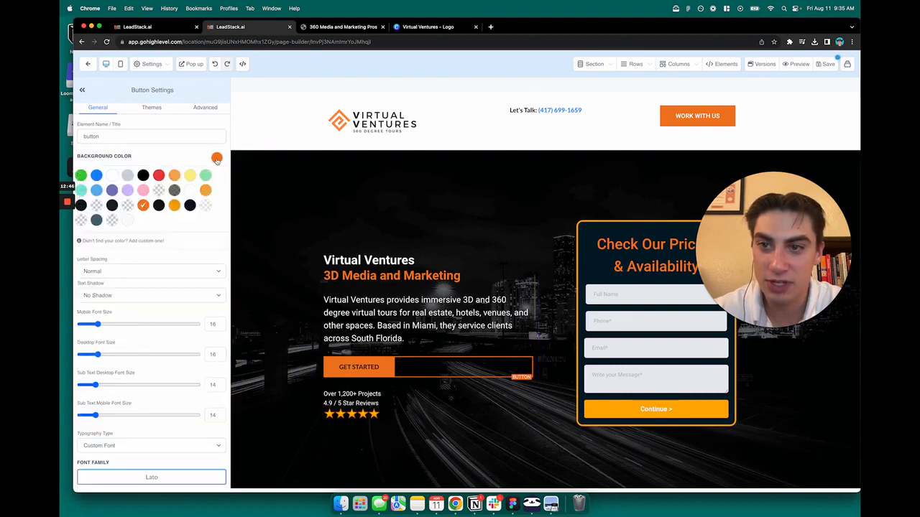
click(205, 175)
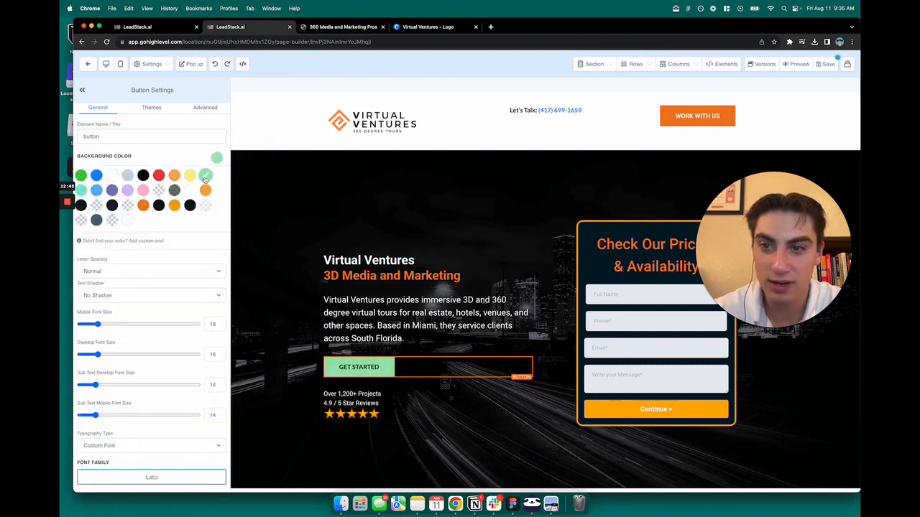
click(142, 206)
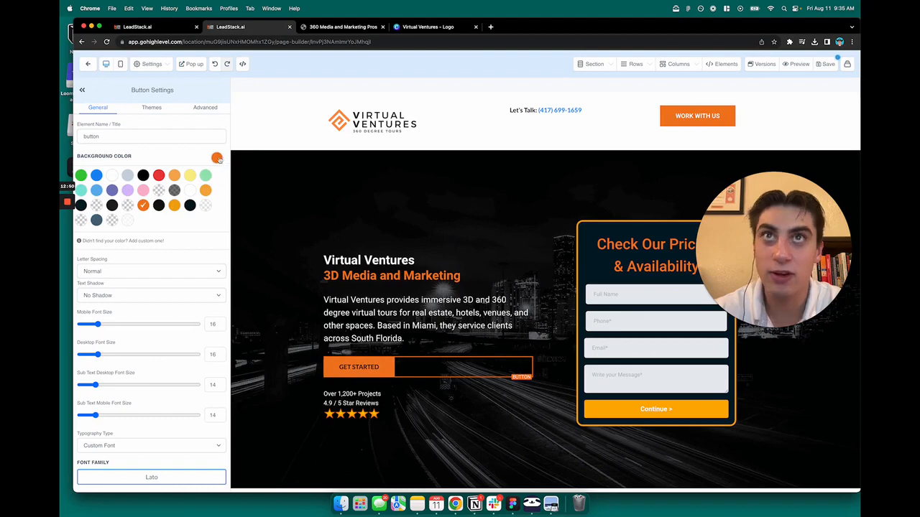
click(218, 158)
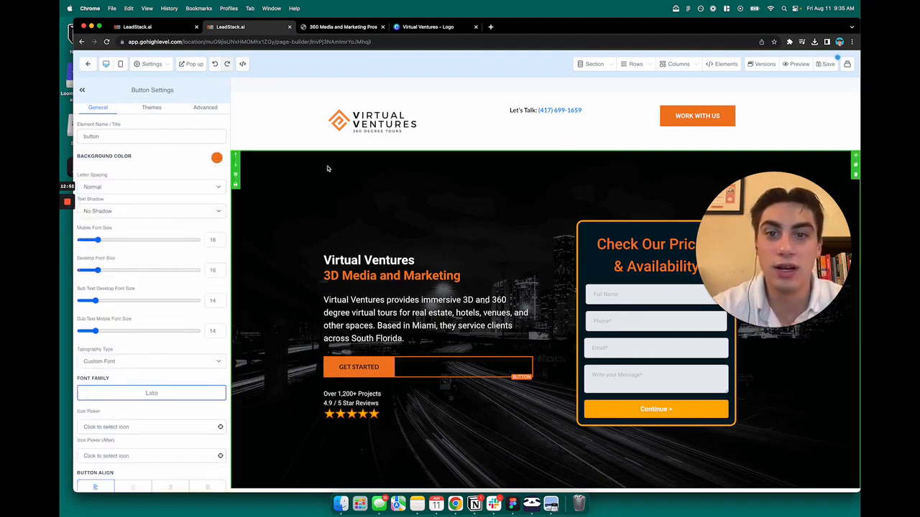
scroll(467, 287, down, 3)
scroll(513, 320, down, 4)
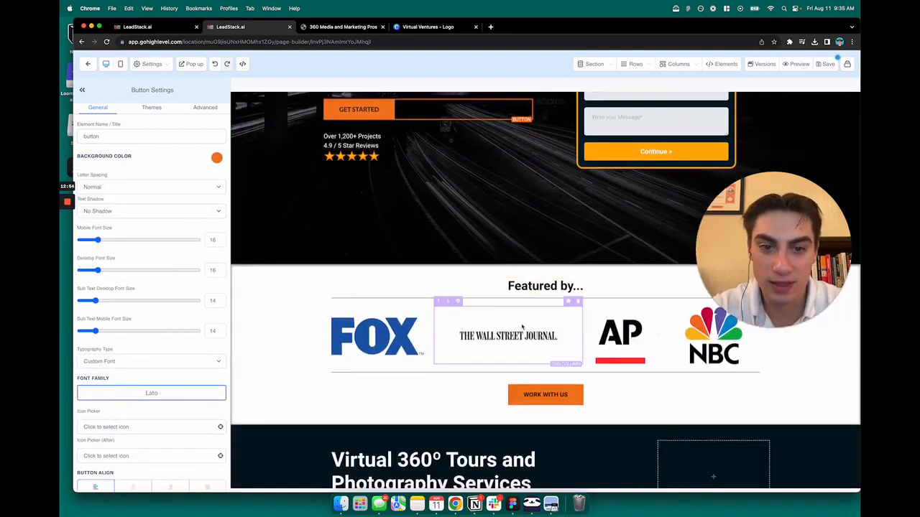
scroll(523, 327, up, 6)
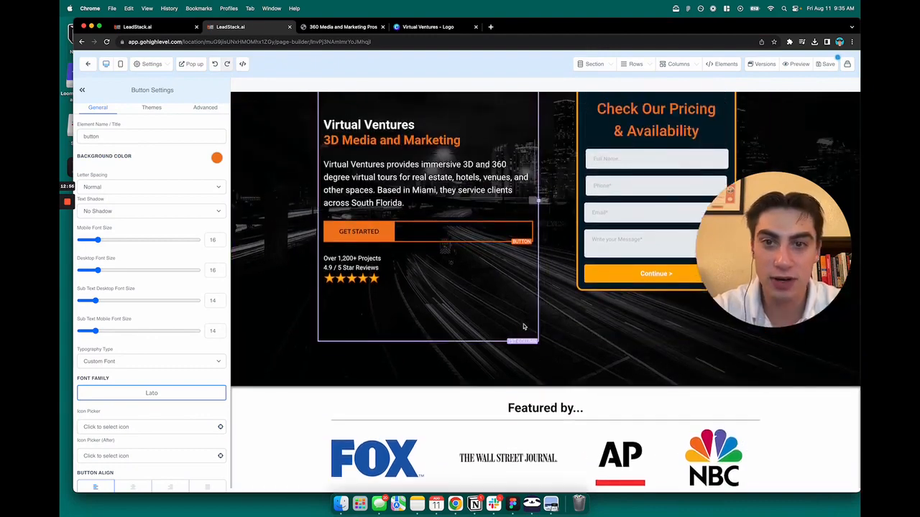
- Look over the header and hero section and inspect the "Get Started" button's link action
scroll(518, 334, up, 1)
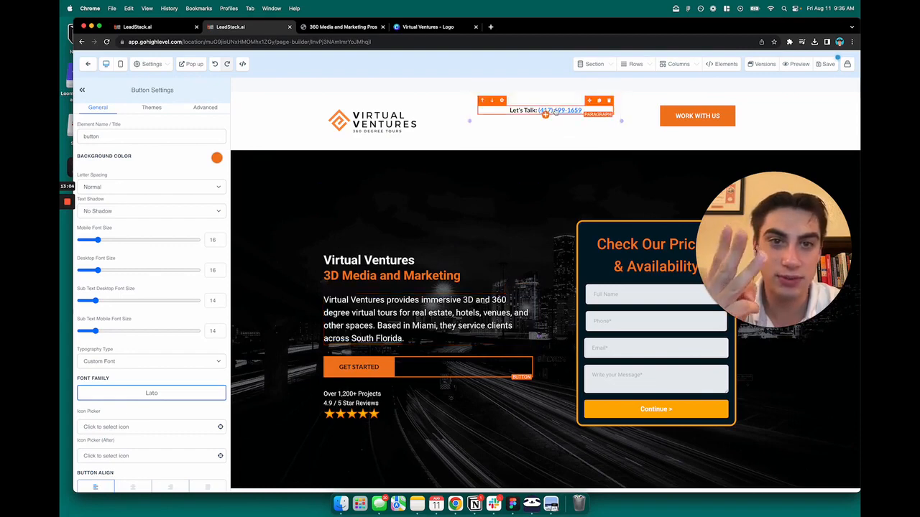
scroll(551, 213, down, 2)
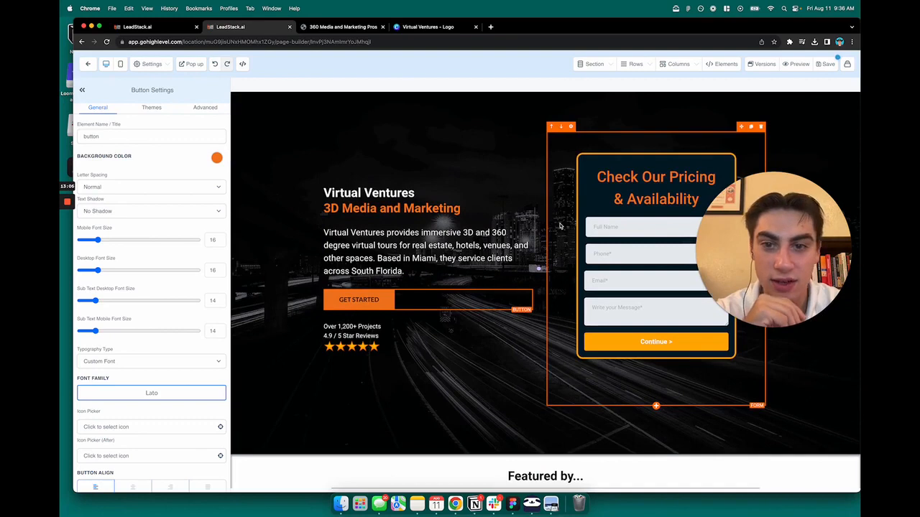
scroll(559, 226, up, 2)
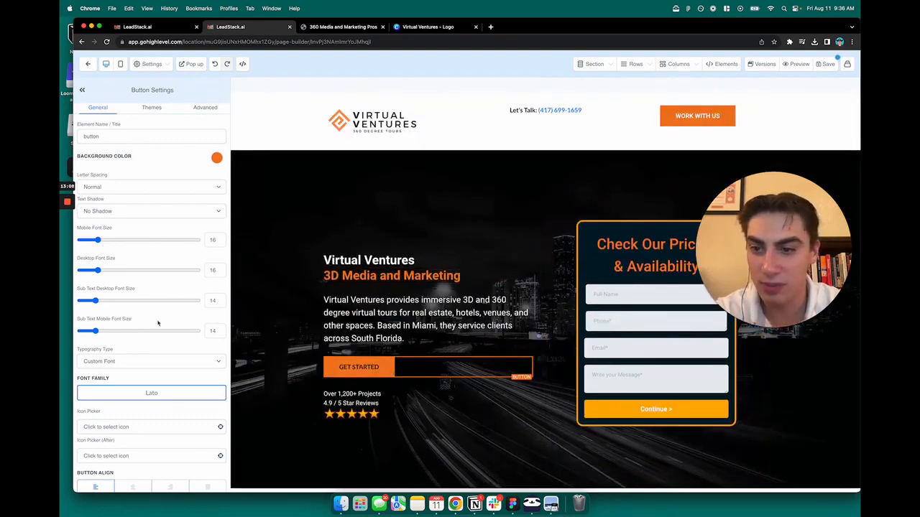
scroll(108, 402, down, 10)
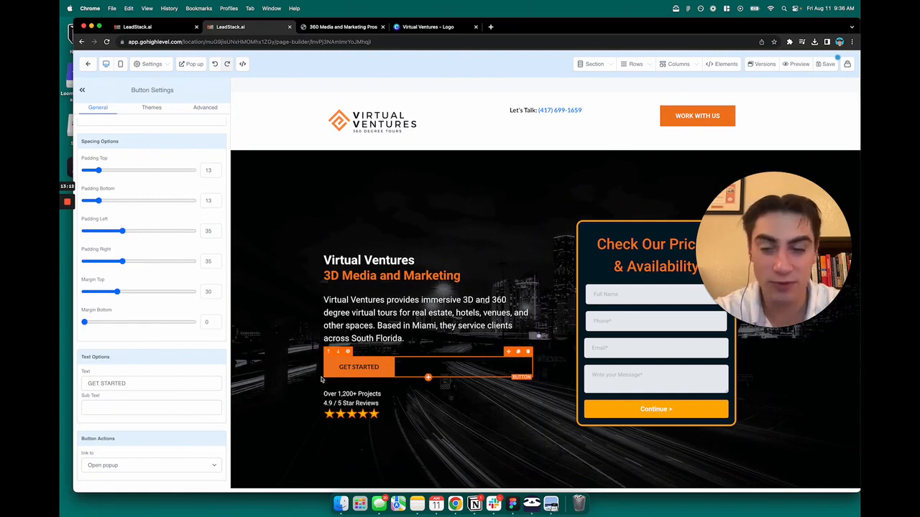
click(137, 465)
click(134, 465)
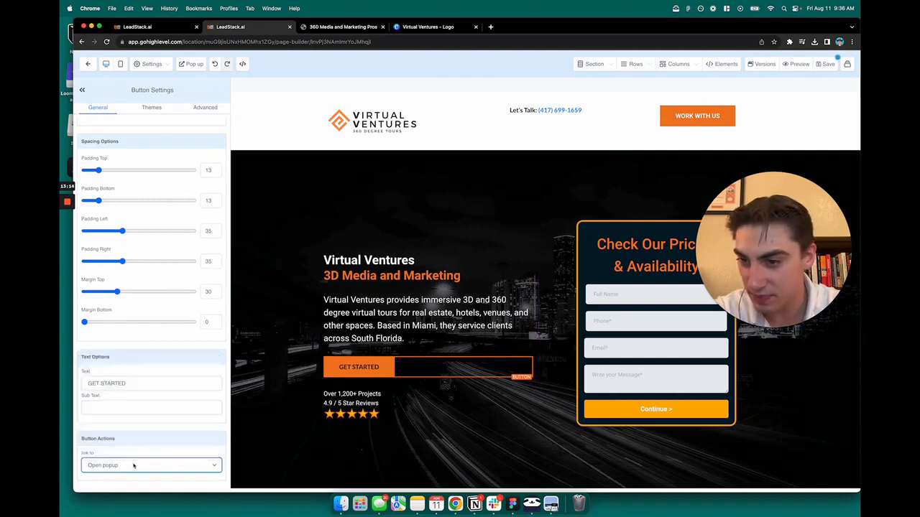
click(134, 467)
click(133, 467)
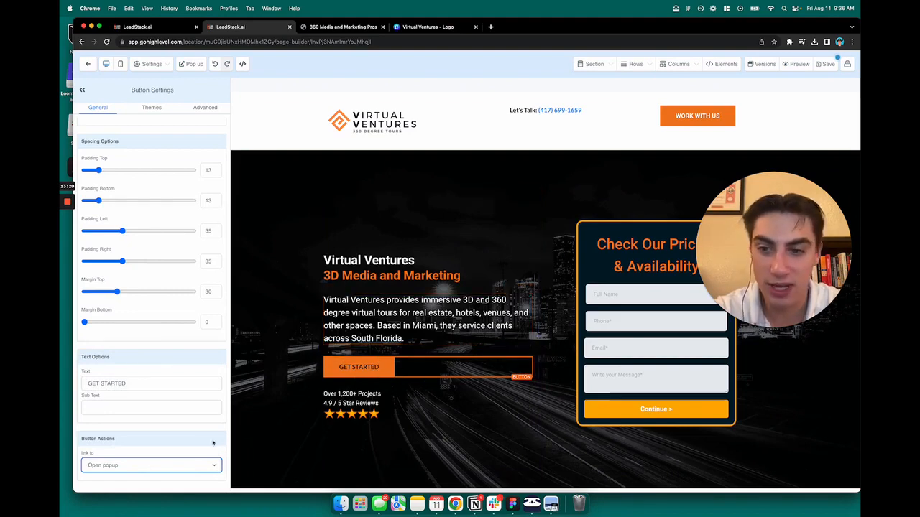
- Link the hero's "Get Started" button to the website URL leadstack.ai and make it open in a new tab
scroll(158, 392, up, 6)
scroll(162, 399, down, 4)
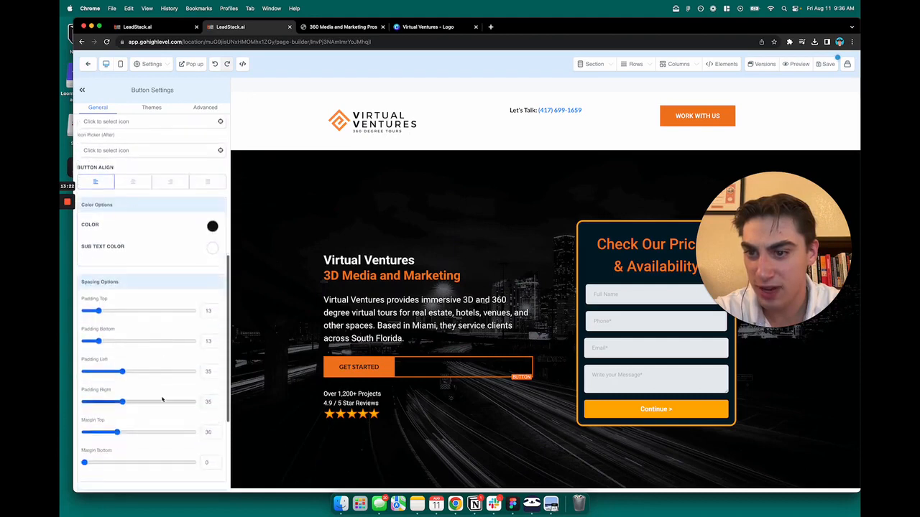
scroll(149, 439, down, 2)
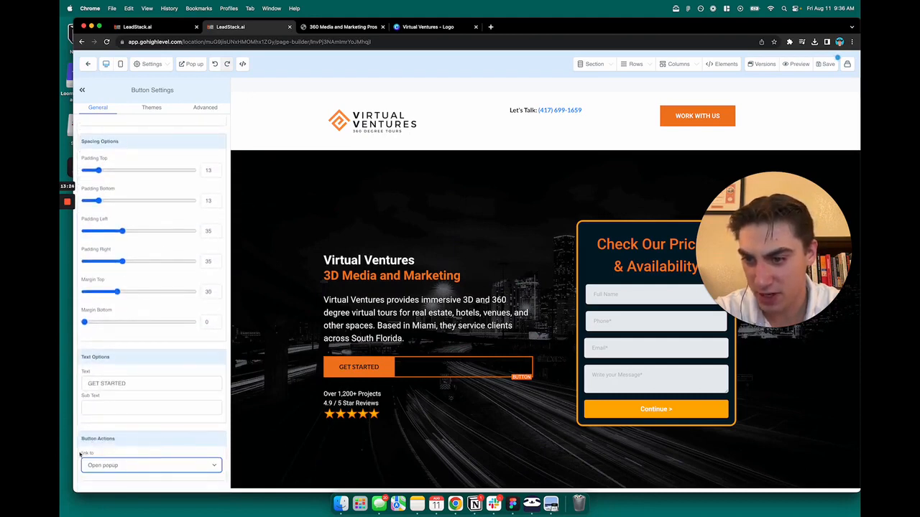
click(102, 466)
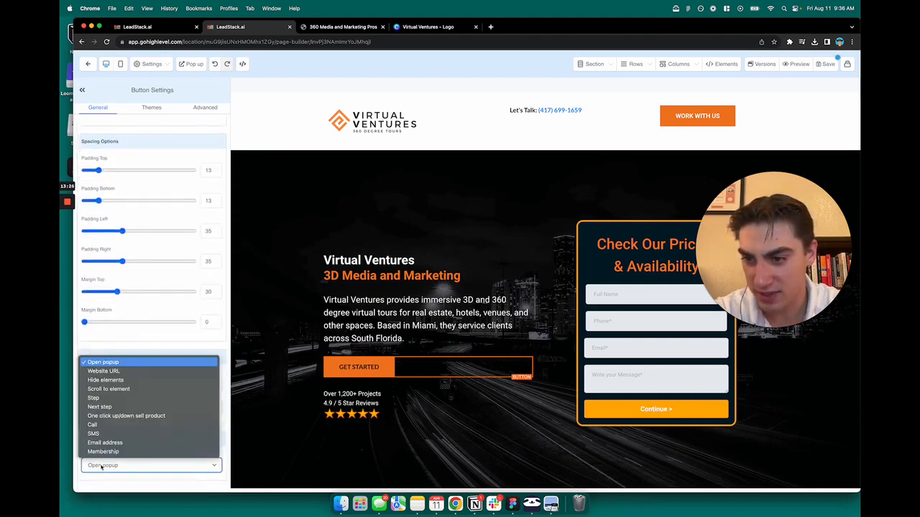
click(115, 372)
scroll(144, 425, down, 1)
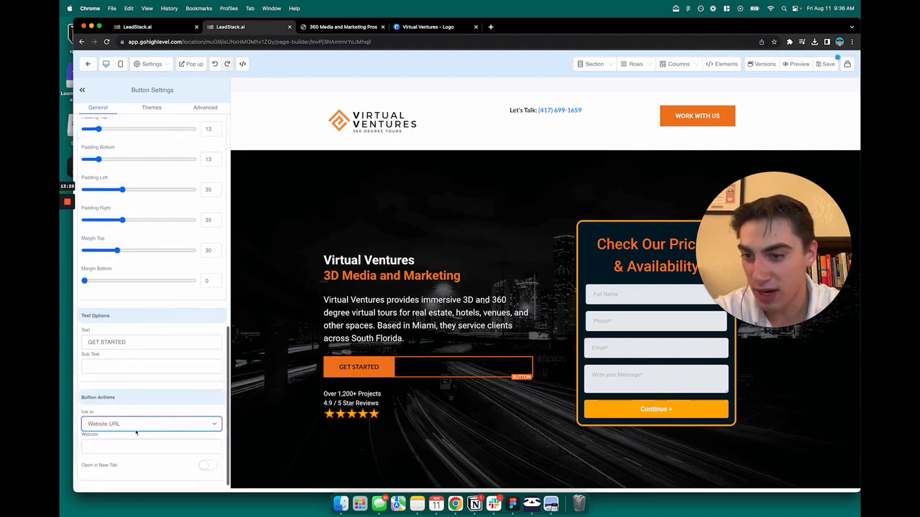
click(127, 444)
text(leadstack.ai)
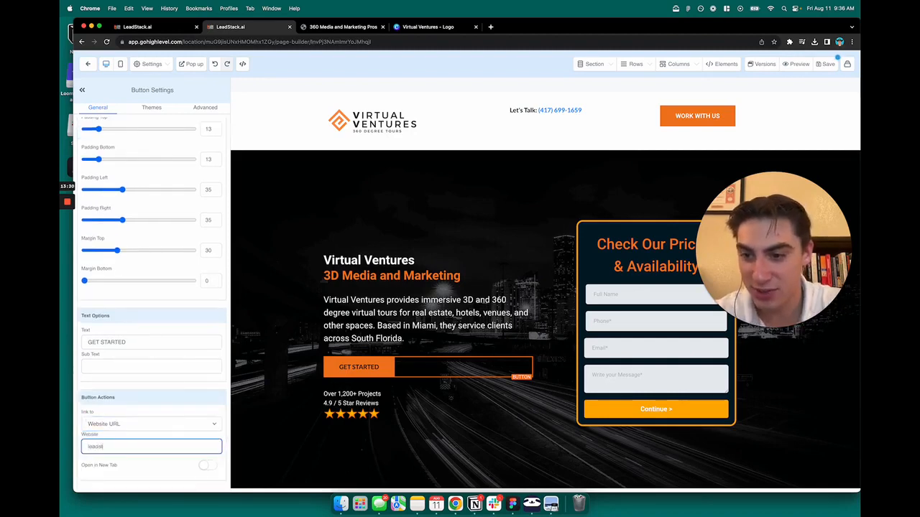
click(140, 408)
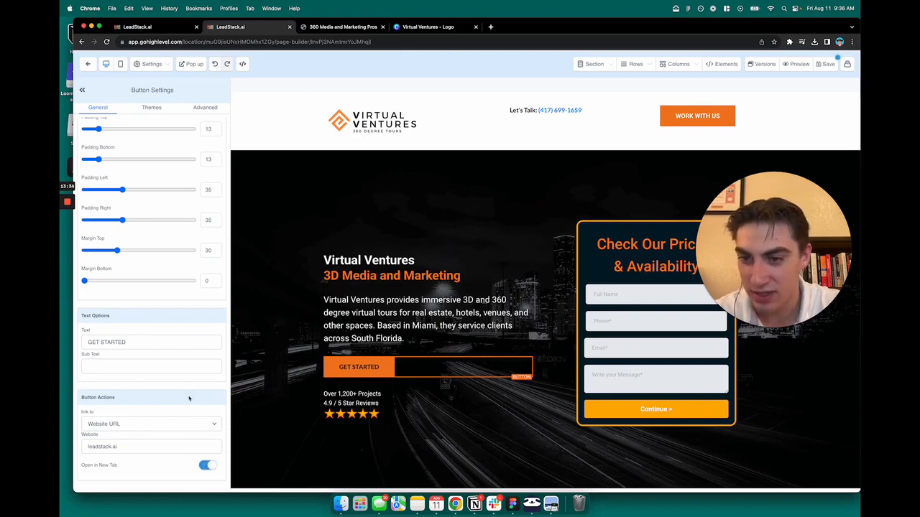
- Save the page and test the "Get Started" and "Work With Us" buttons in its preview
click(826, 66)
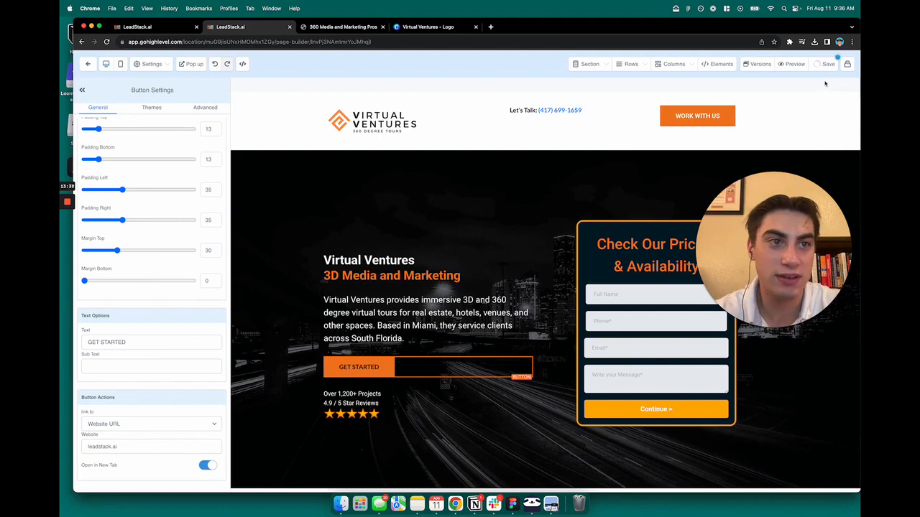
click(794, 64)
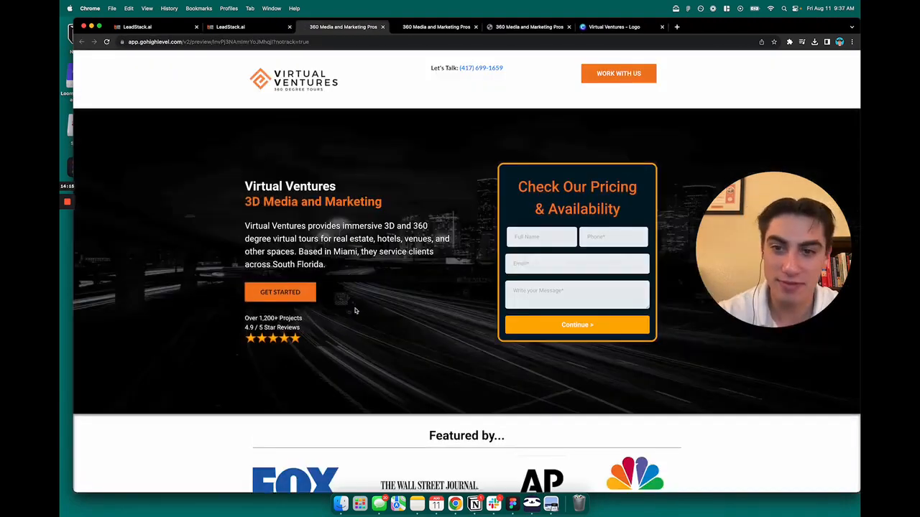
click(281, 292)
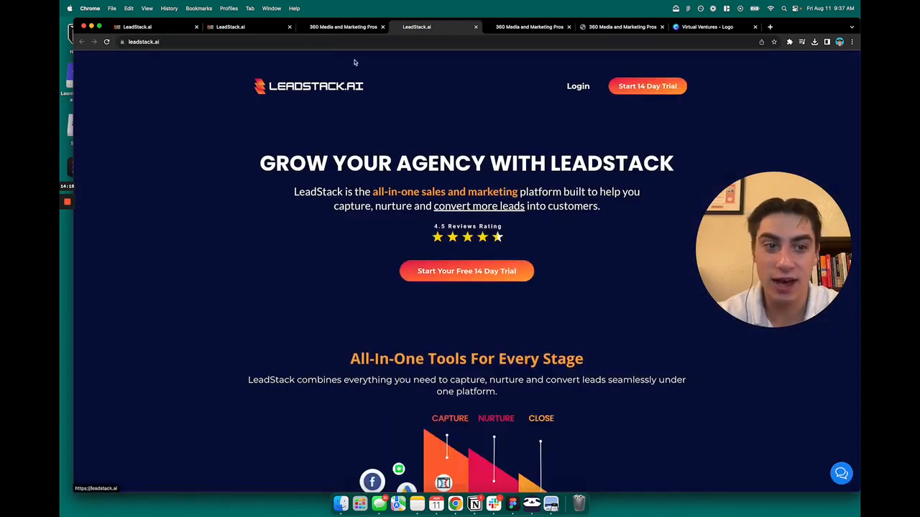
key(super+w)
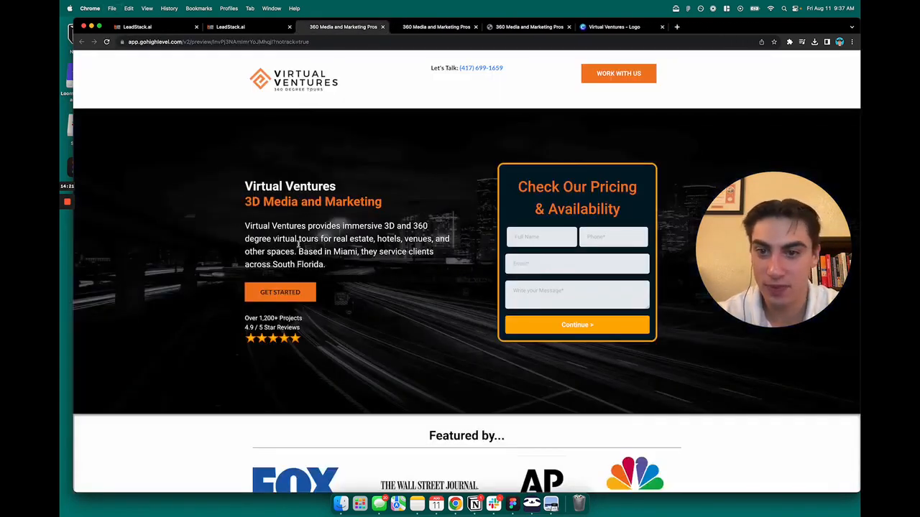
click(598, 73)
click(602, 118)
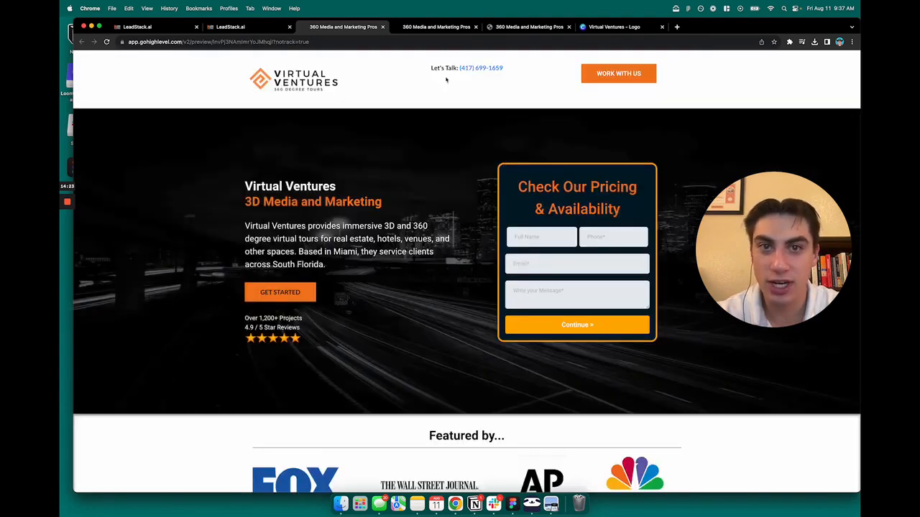
- Return to the page builder and set the "Get Started" button's link action back to Open popup
click(280, 28)
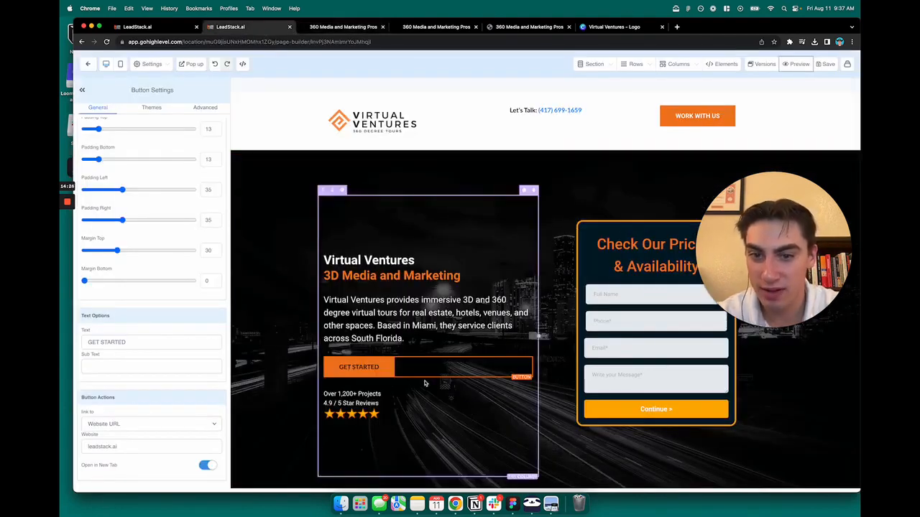
click(132, 423)
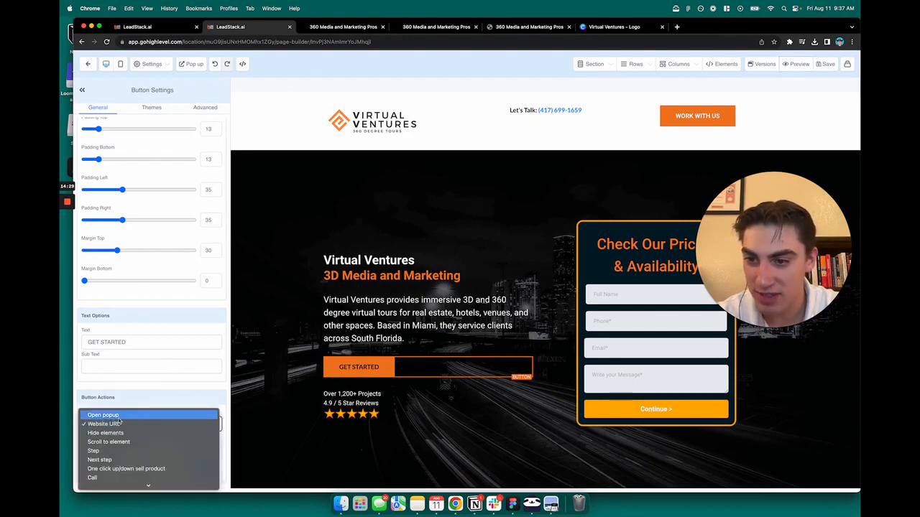
click(119, 416)
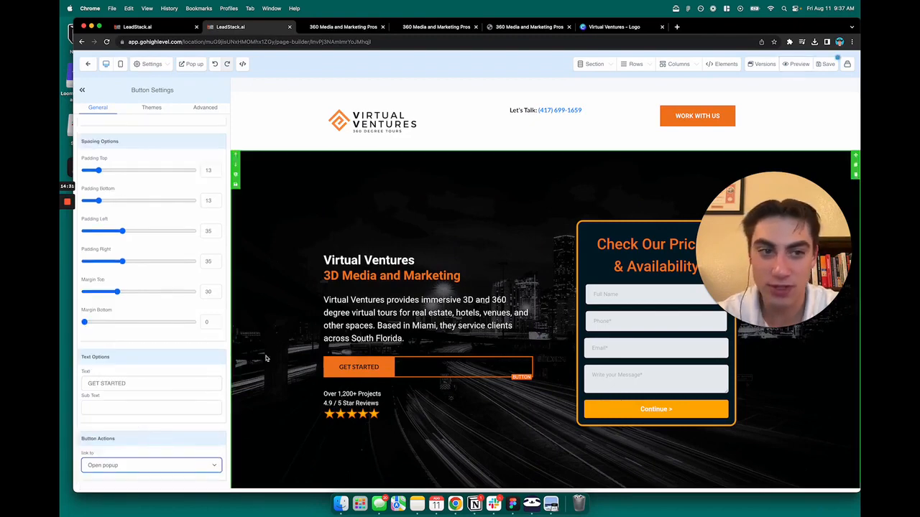
- Look over the virtual tour services and "About CloudPano" sections and open the About paragraph's settings
click(338, 289)
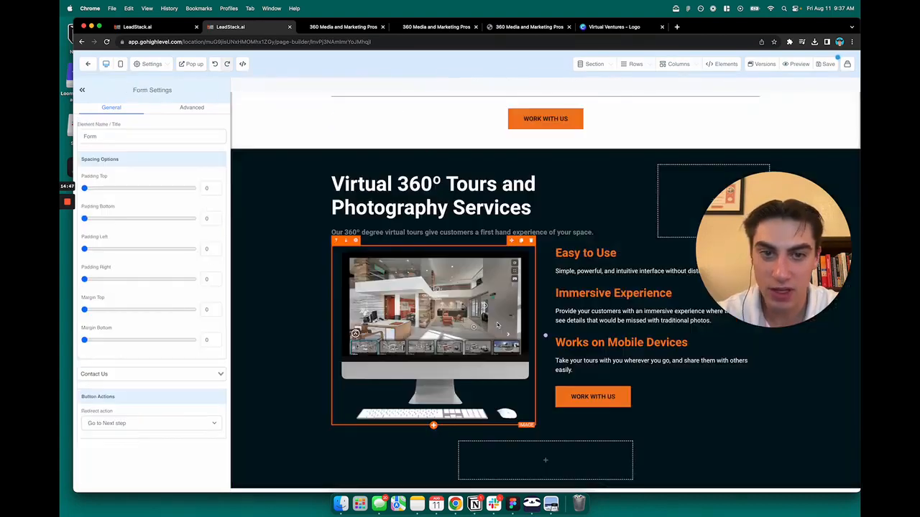
scroll(498, 325, down, 1)
scroll(561, 314, down, 5)
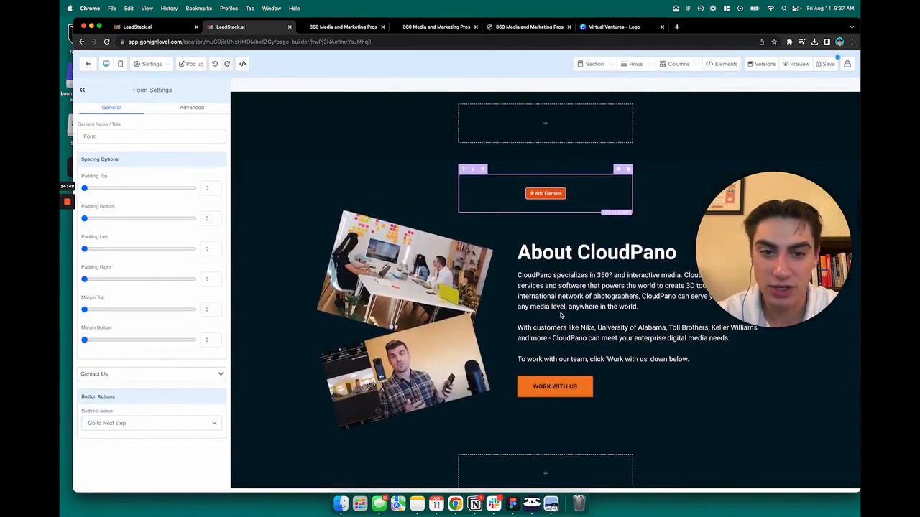
scroll(561, 314, up, 5)
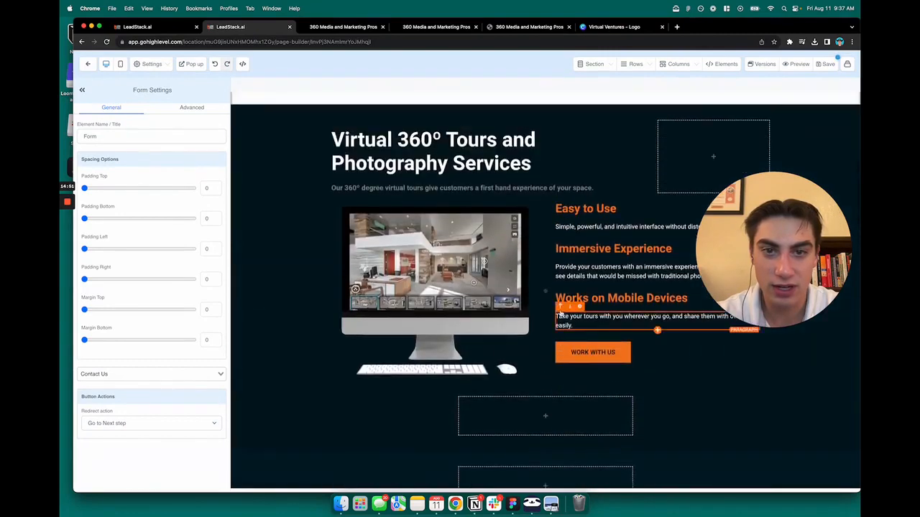
scroll(561, 310, down, 3)
scroll(561, 310, down, 1)
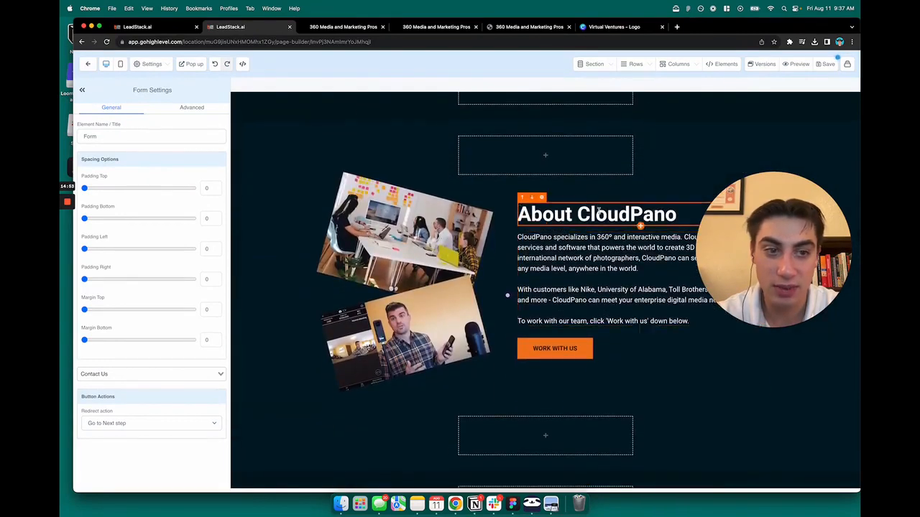
double_click(598, 211)
click(640, 321)
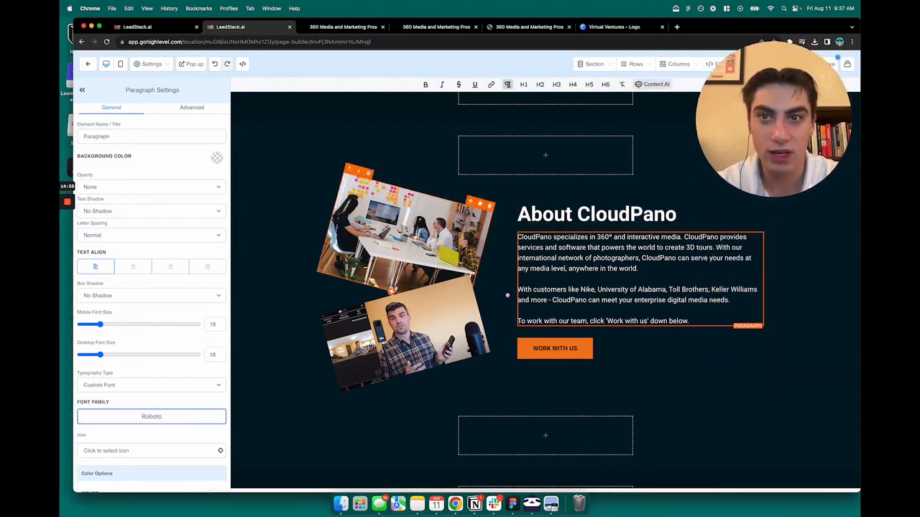
- Open unsplash.com in a new browser tab and enlarge the browser window to fill the screen
key(super+t)
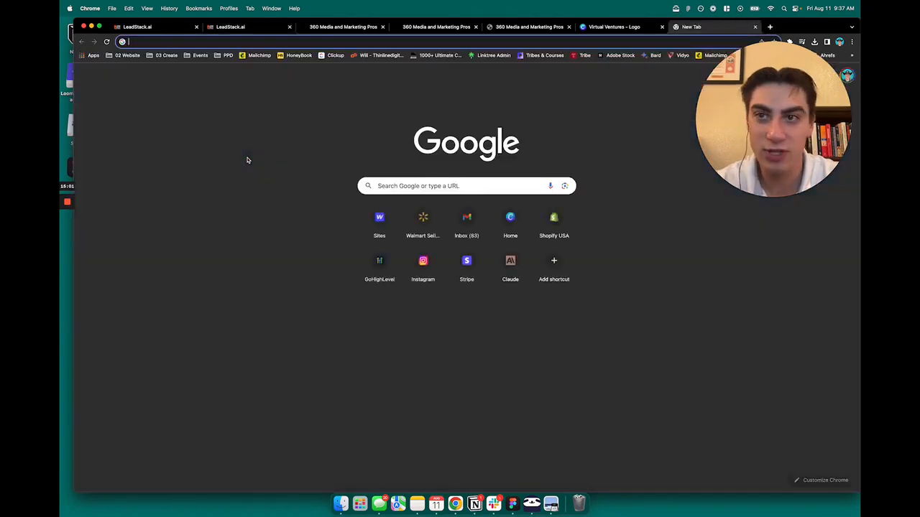
text(unsplash.com)
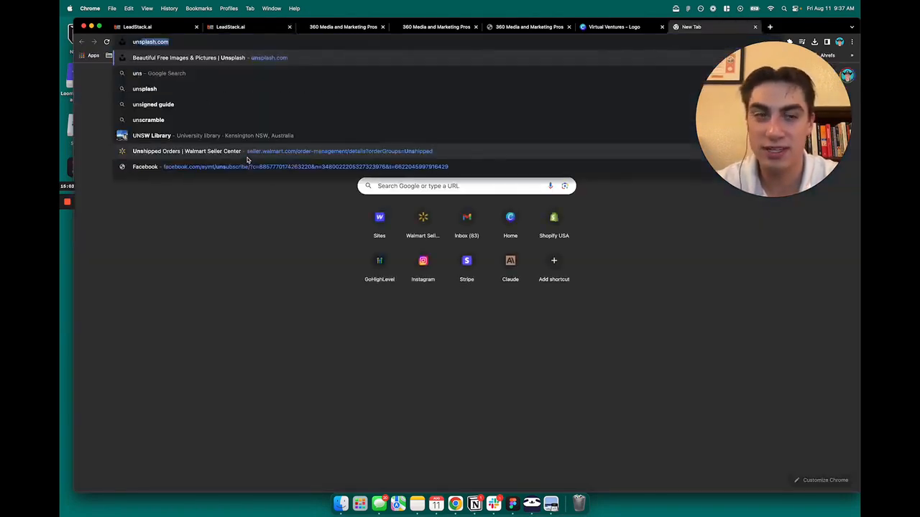
key(Return)
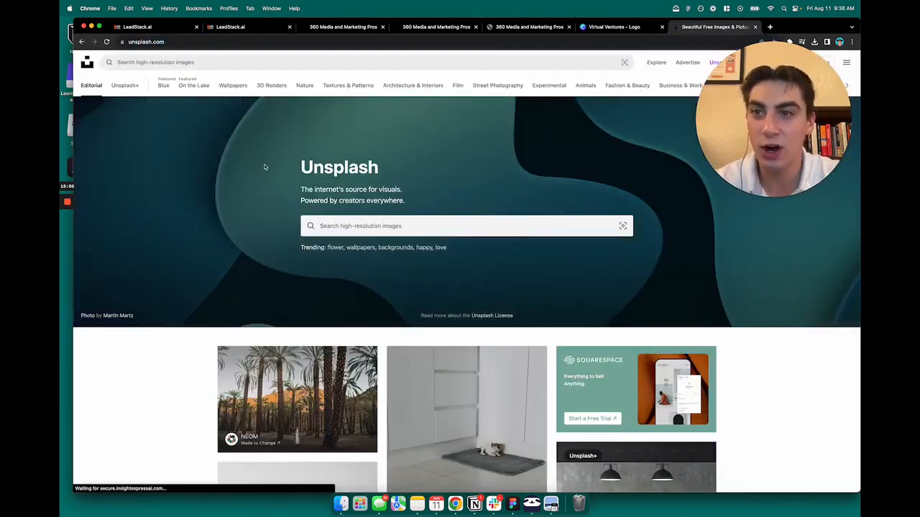
drag(859, 304, 705, 308)
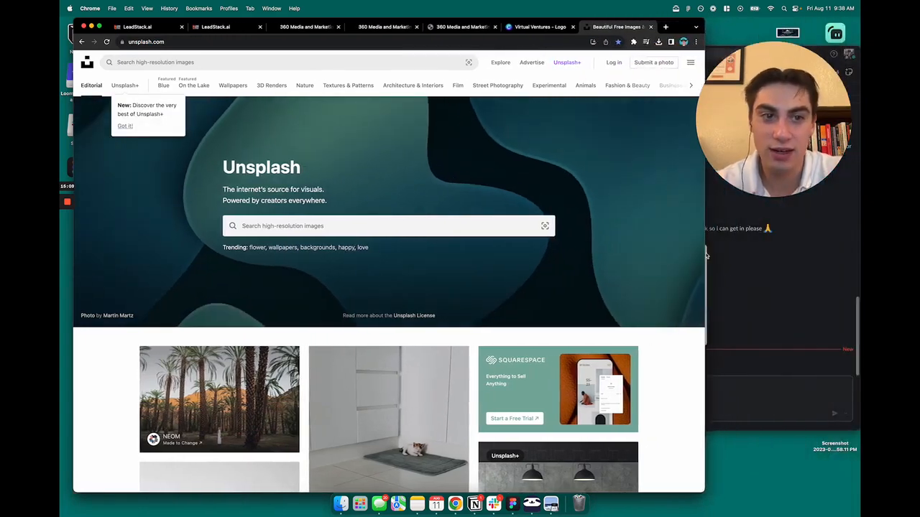
double_click(681, 30)
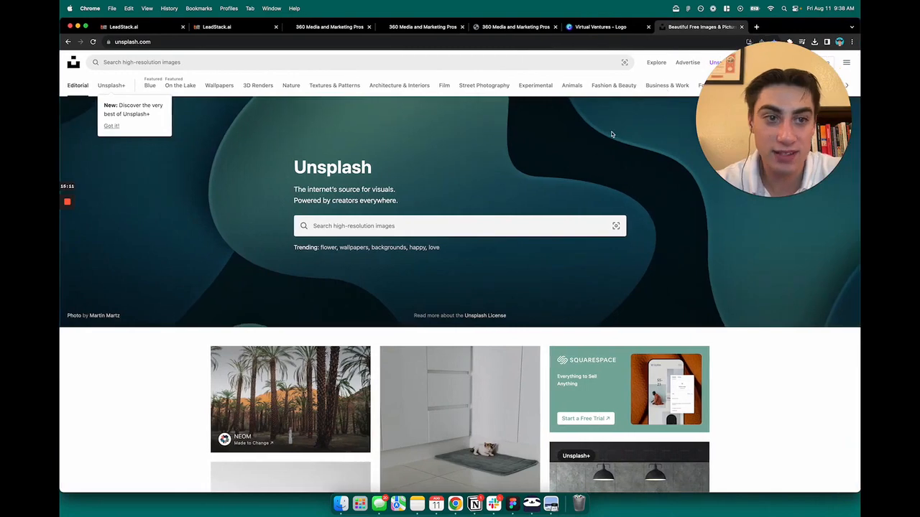
- Open pexels.com in another tab, browse its free stock photos, and return to the Unsplash page
key(super+t)
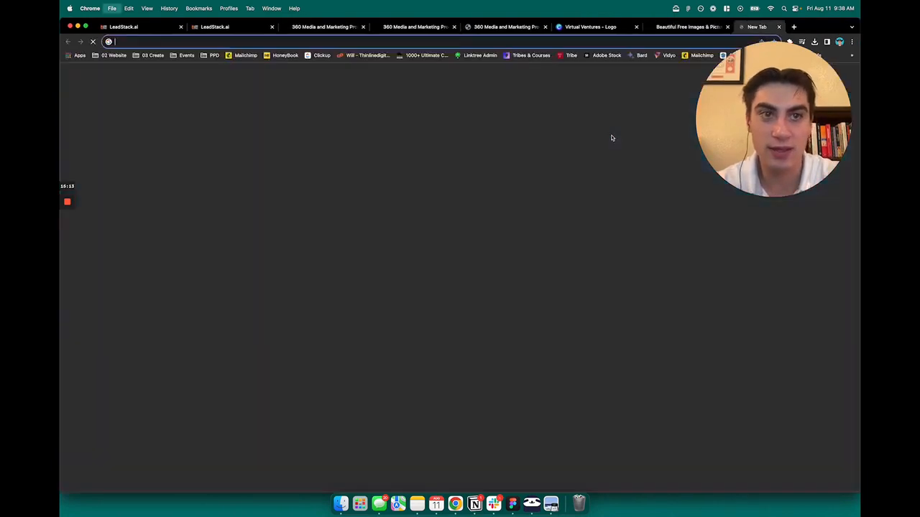
text(pexels.com)
key(Return)
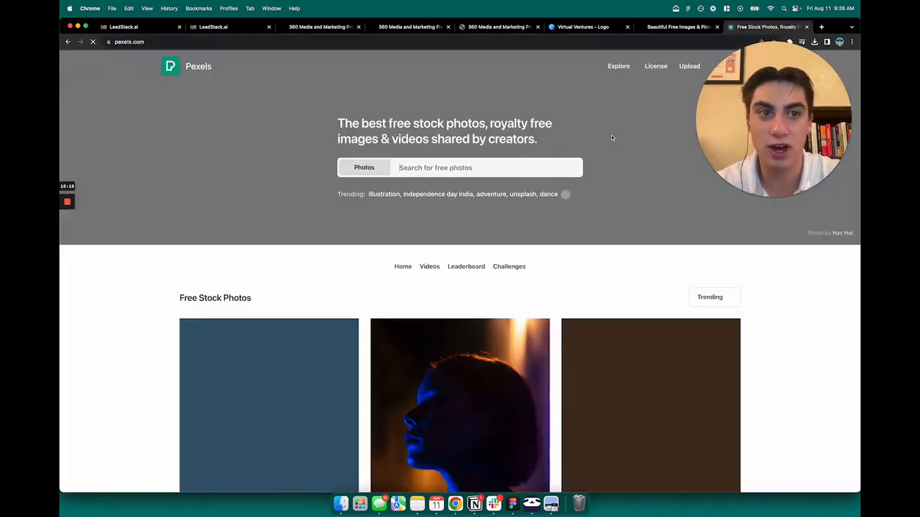
scroll(460, 208, down, 5)
scroll(466, 223, down, 10)
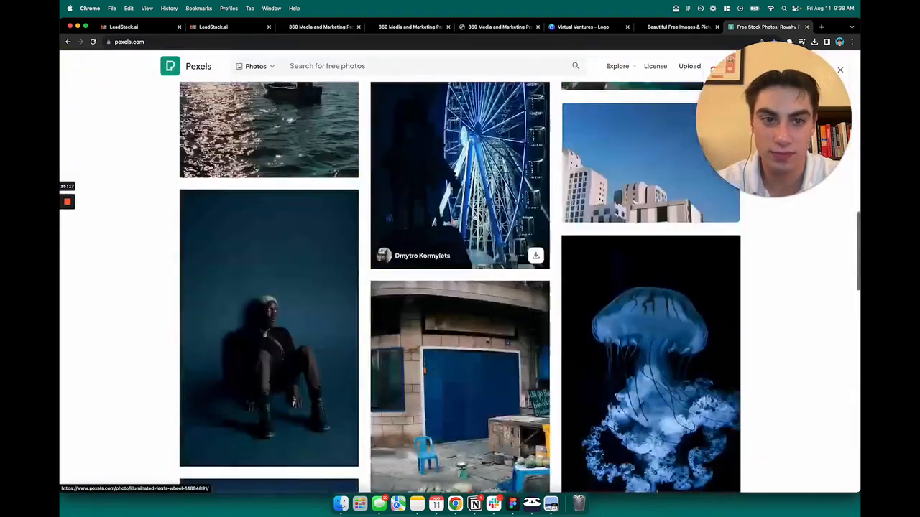
scroll(466, 223, up, 5)
scroll(487, 192, up, 10)
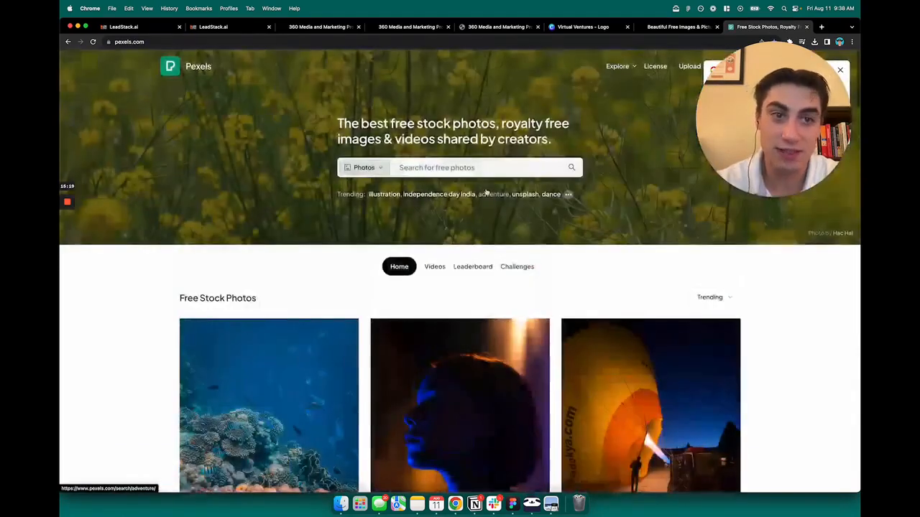
click(684, 27)
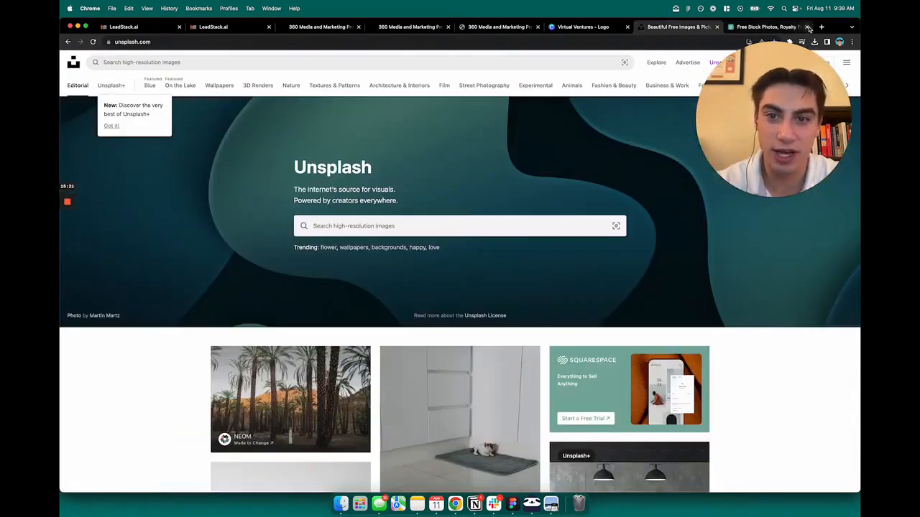
- Close the Pexels tab and search Unsplash for "virtual tour" photos
click(808, 27)
click(414, 227)
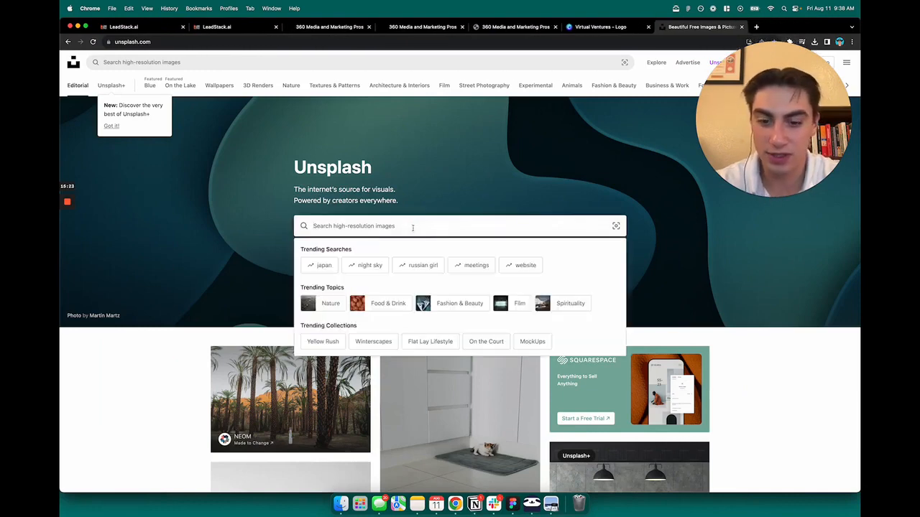
text(virtual tour)
key(Return)
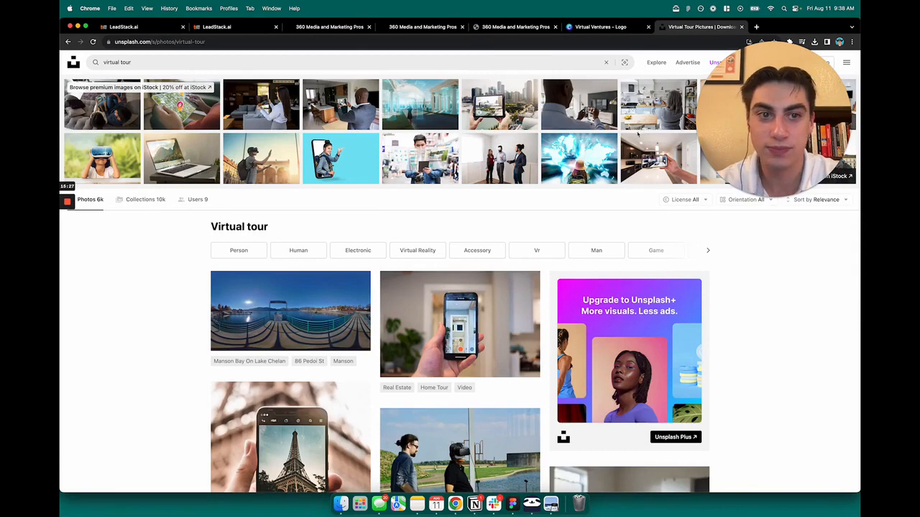
- Browse the virtual tour photo results for a suitable website image, loading more results after the first batch
scroll(432, 210, down, 2)
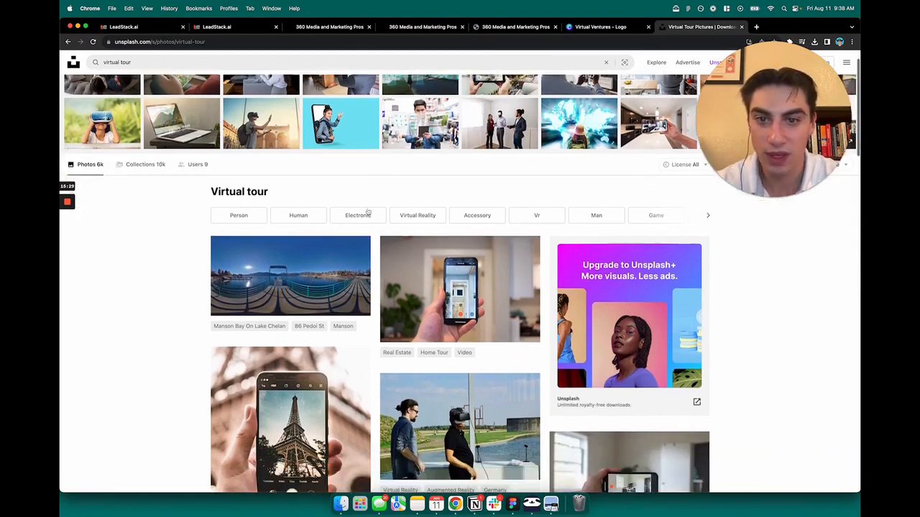
scroll(187, 258, down, 1)
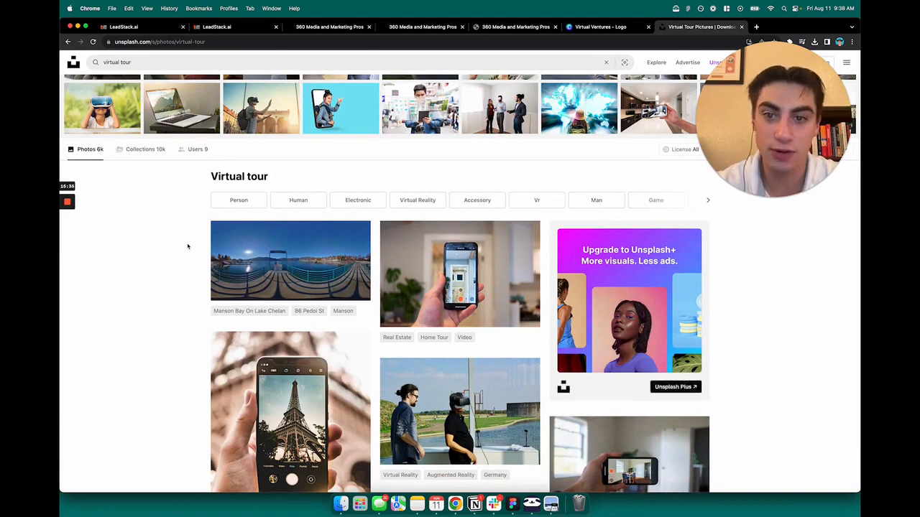
scroll(188, 246, down, 5)
scroll(187, 248, up, 5)
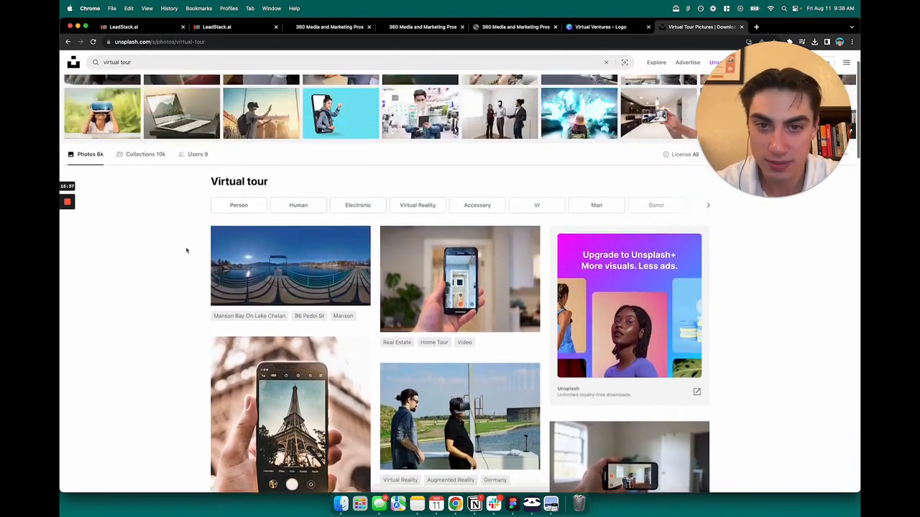
scroll(186, 251, down, 5)
scroll(186, 252, down, 7)
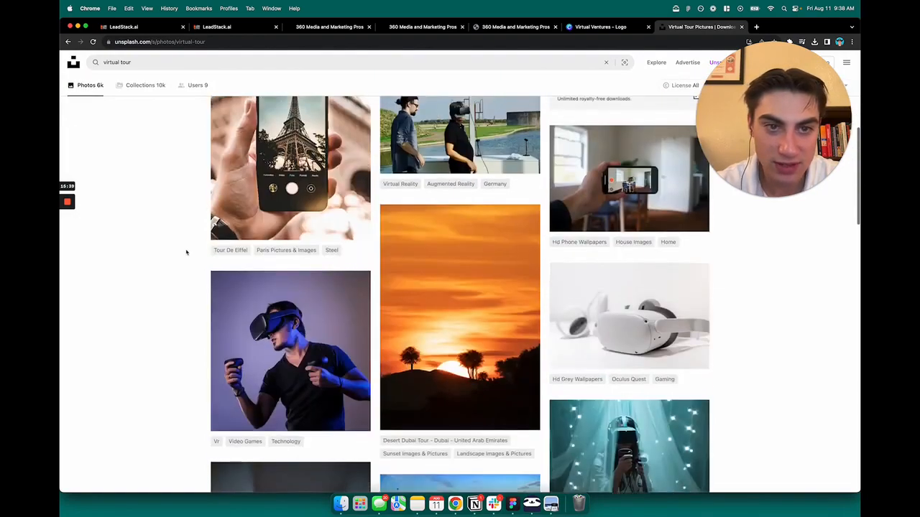
scroll(186, 252, down, 5)
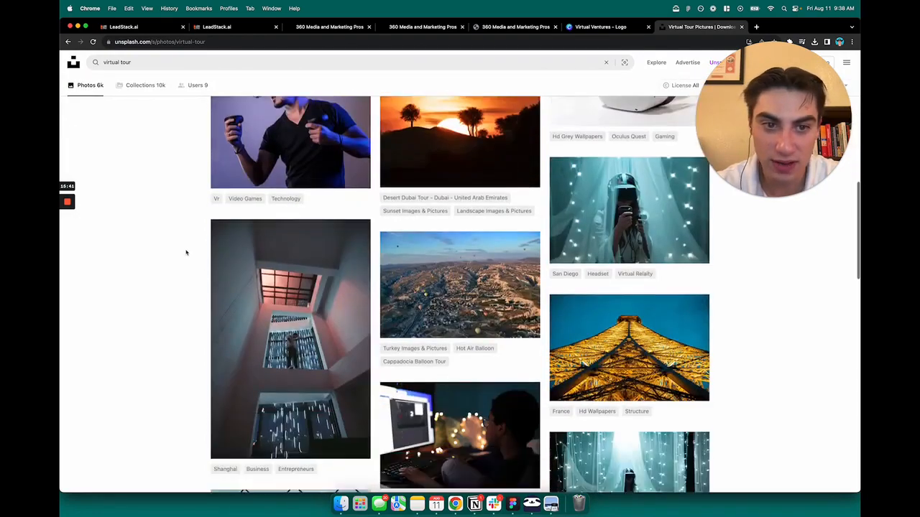
scroll(187, 253, down, 5)
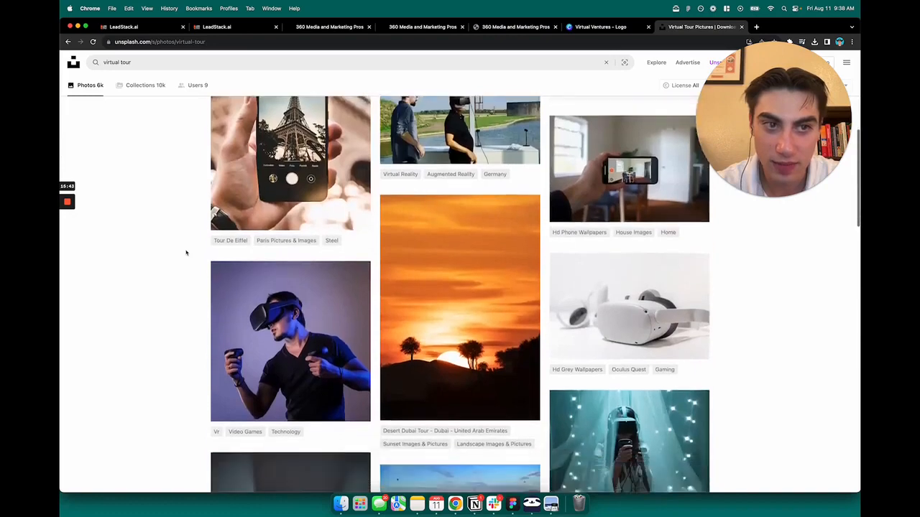
scroll(197, 253, down, 7)
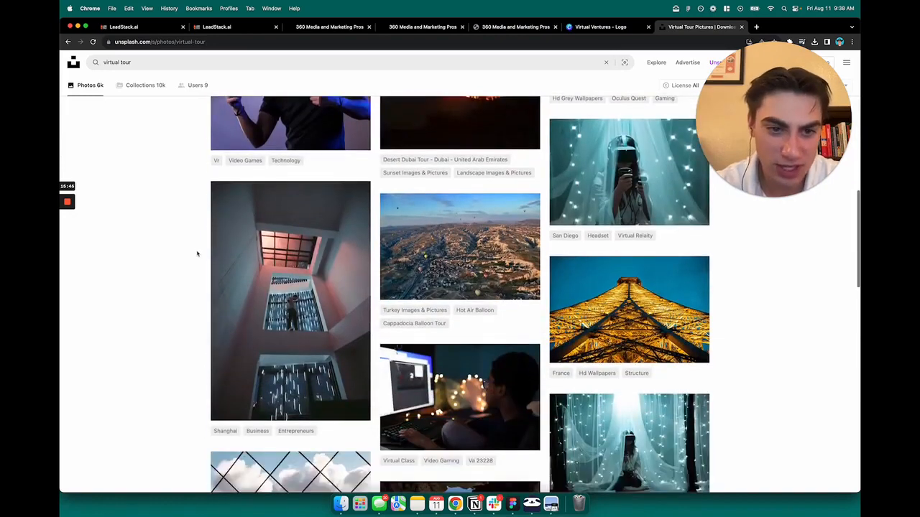
scroll(201, 254, down, 4)
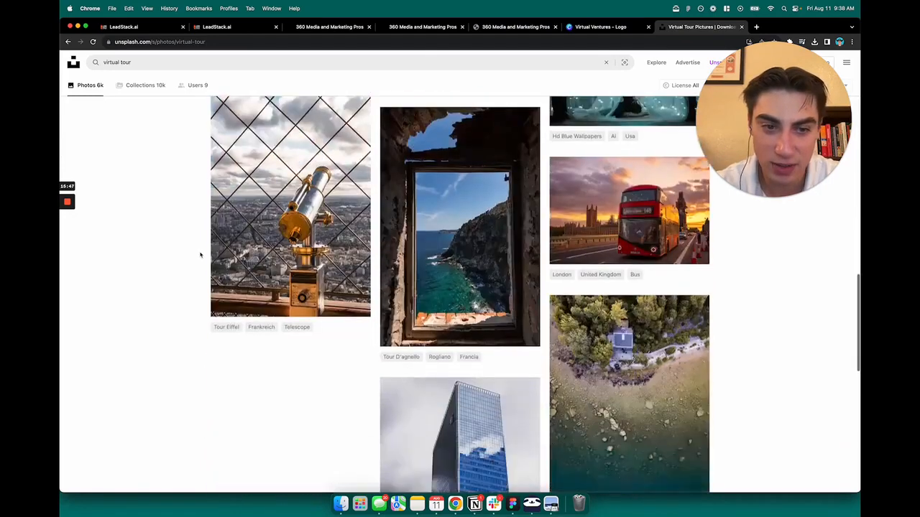
scroll(200, 254, down, 3)
scroll(201, 254, down, 2)
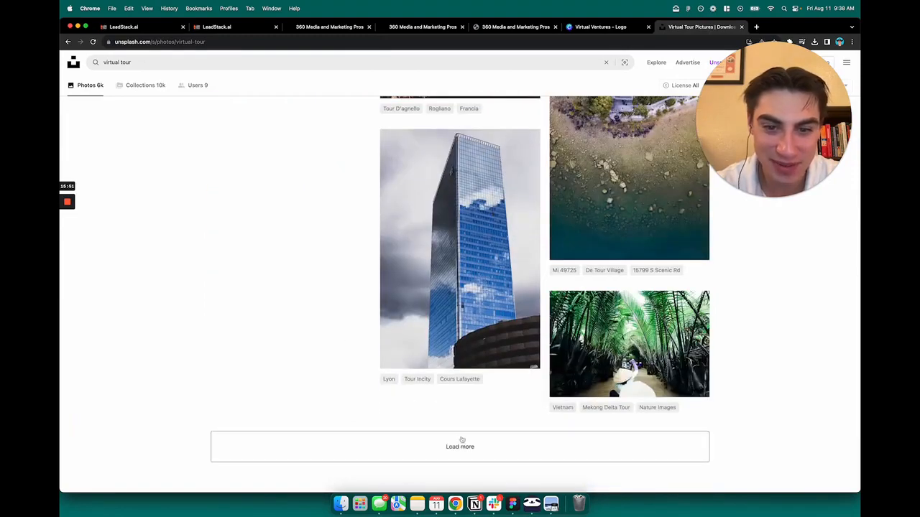
click(462, 440)
scroll(312, 276, down, 5)
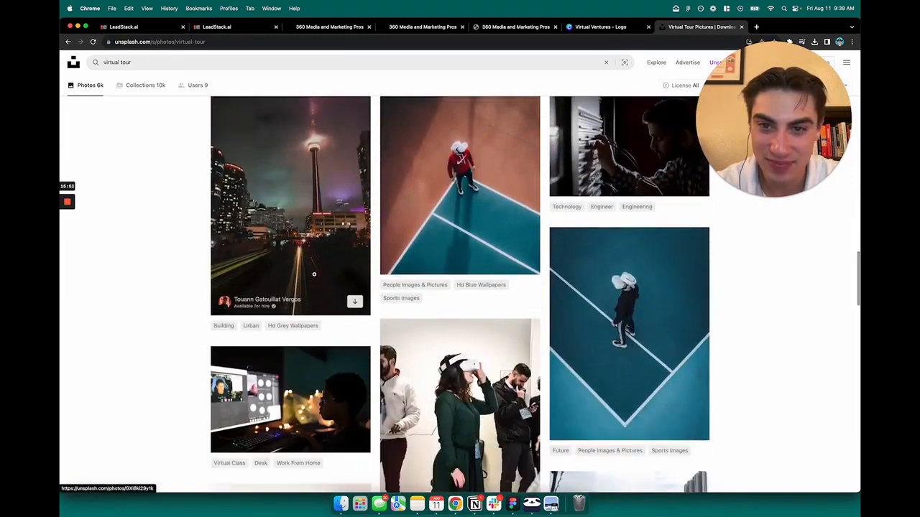
scroll(314, 273, down, 5)
- Search Unsplash for "miami" and open the neon-lit night street photo with the Tropics hotel
triple_click(245, 63)
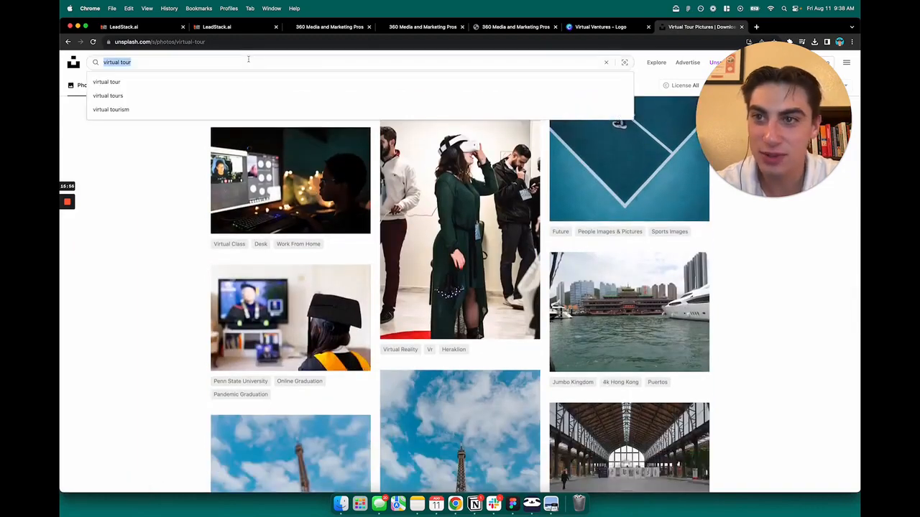
text(miami)
key(Return)
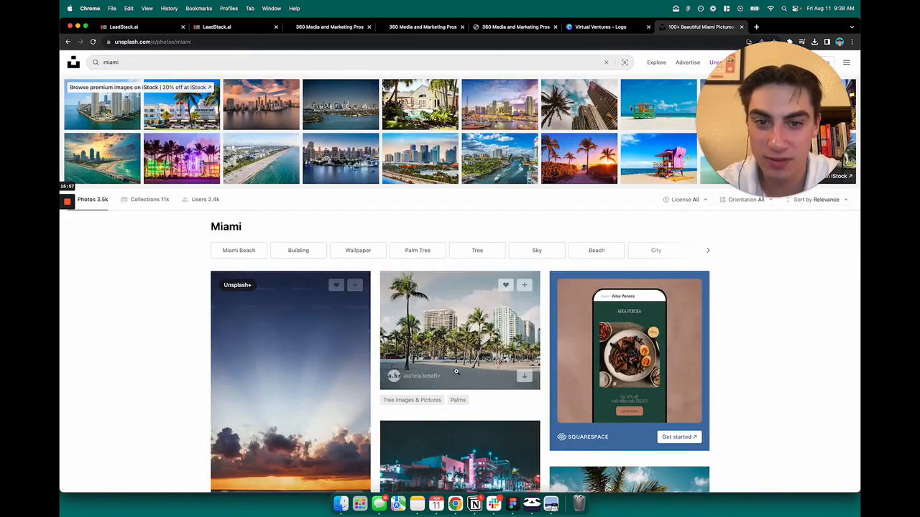
scroll(474, 316, down, 5)
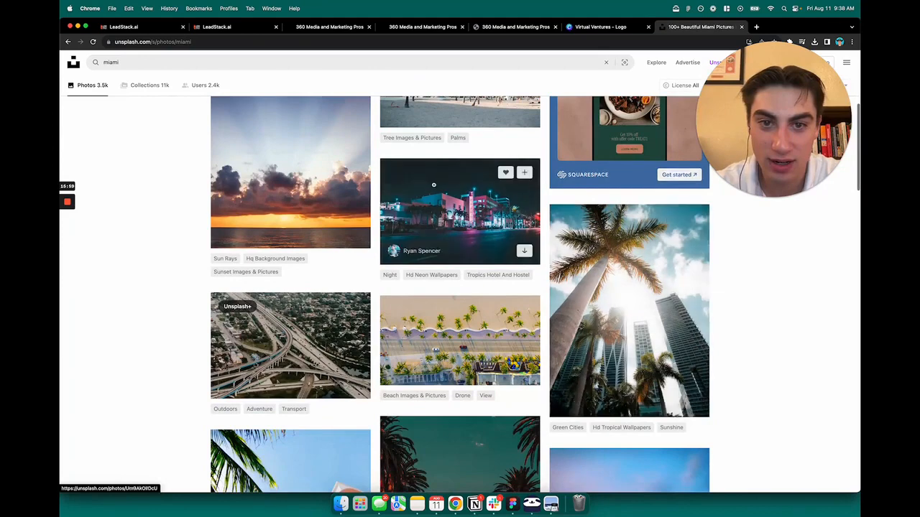
click(497, 194)
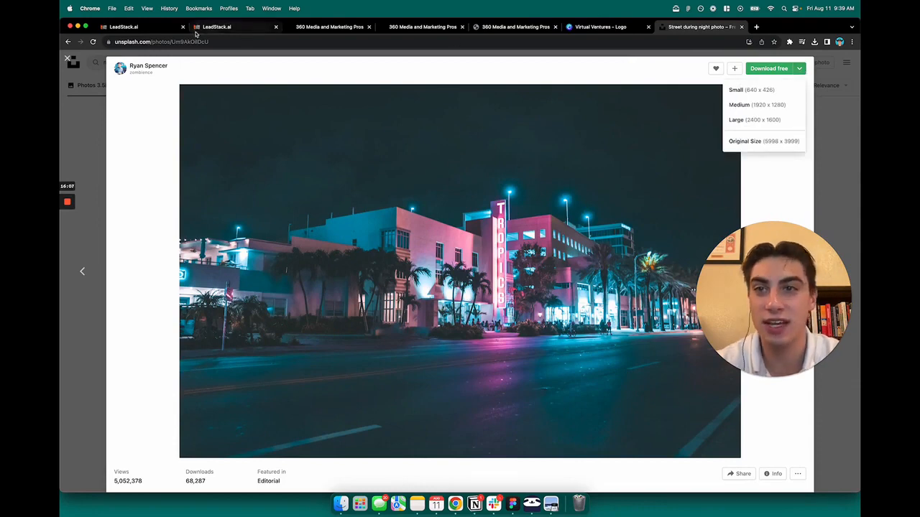
- Check the About CloudPano images in the page builder, return to Unsplash, and download the Tropics street photo in Small size (640 x 426)
click(160, 28)
click(230, 29)
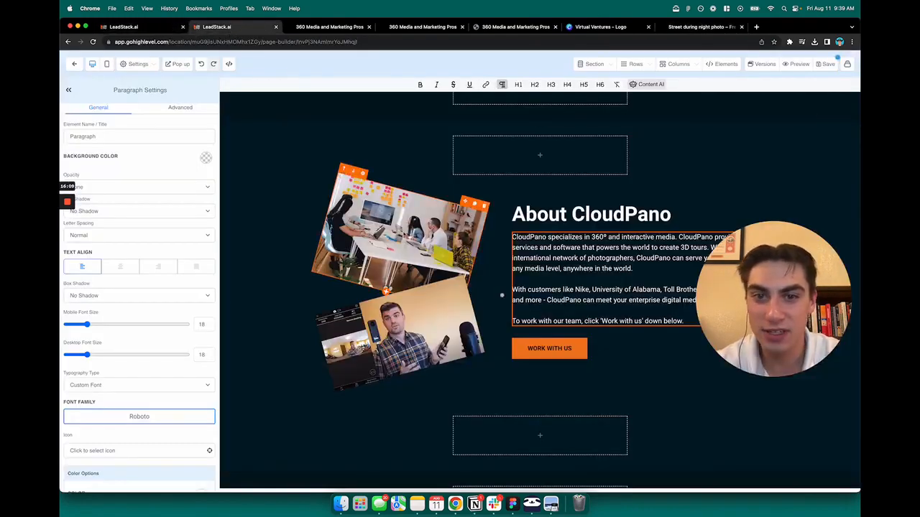
click(700, 27)
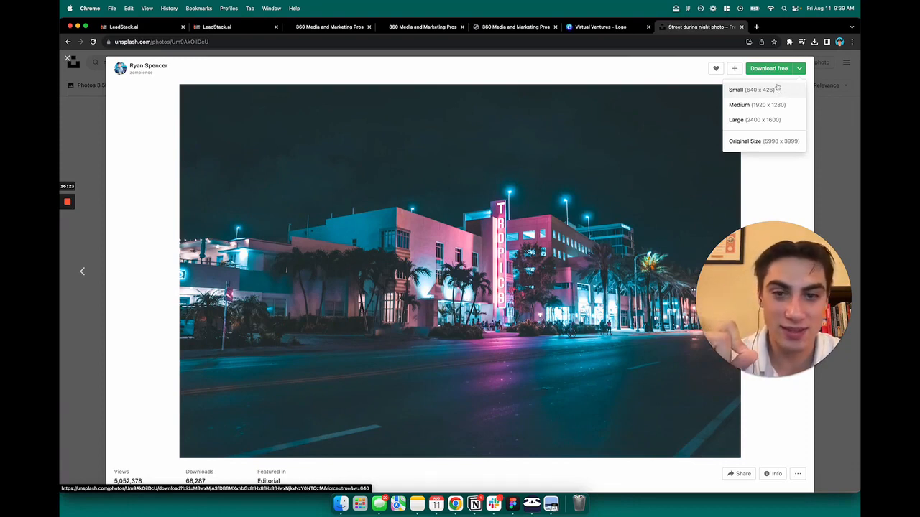
click(766, 91)
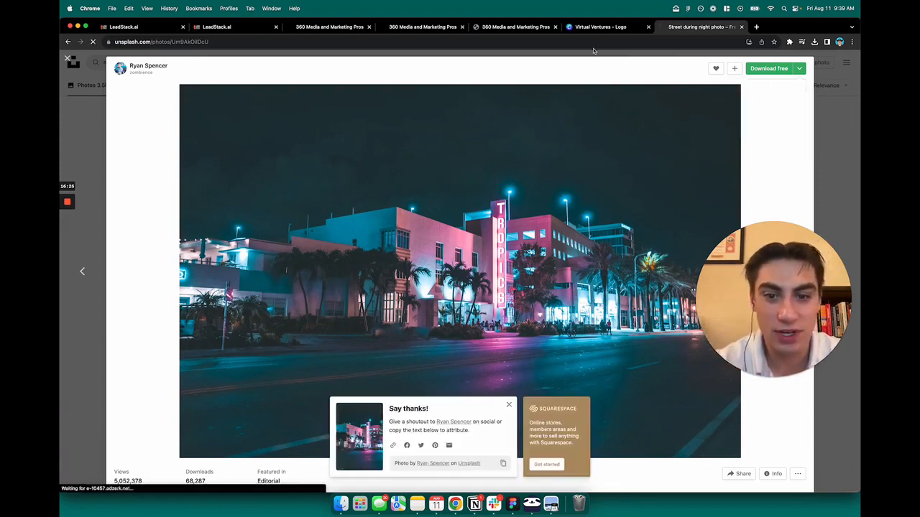
- Return to the page builder and open the media library for the upper image beside "About CloudPano"
click(238, 31)
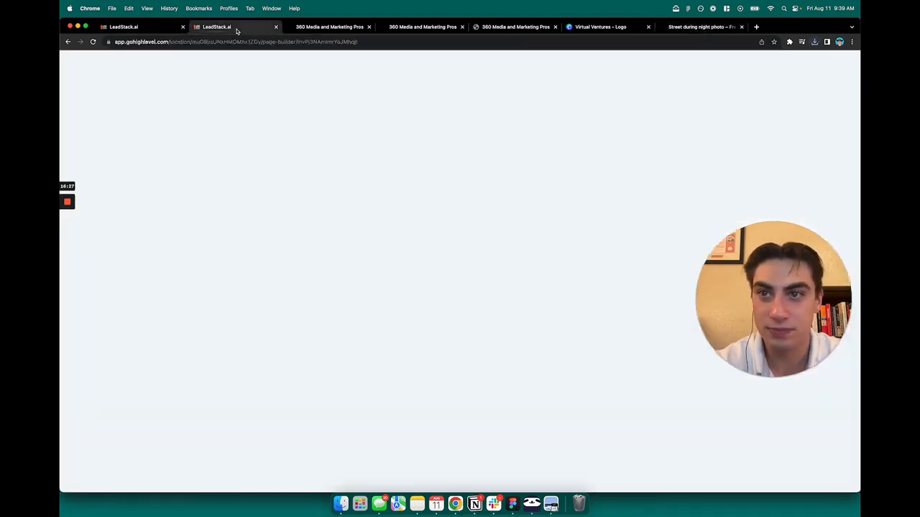
click(389, 288)
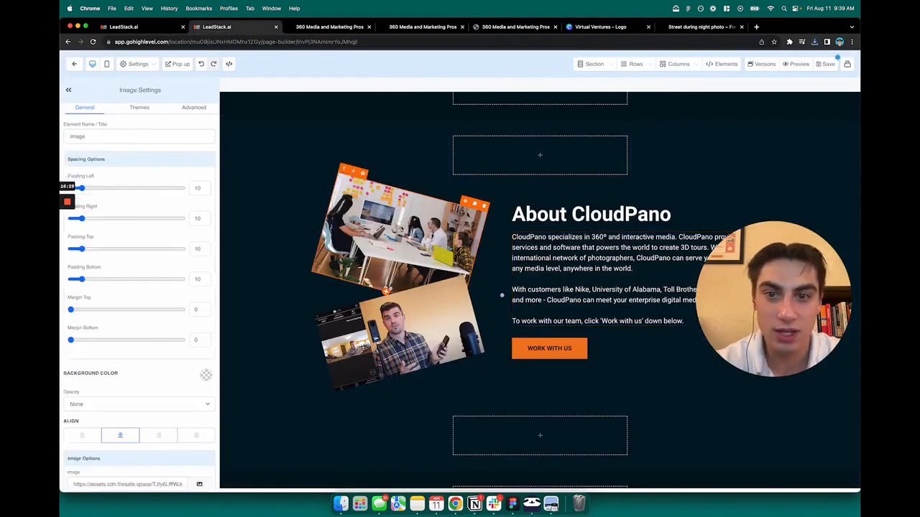
scroll(119, 300, down, 5)
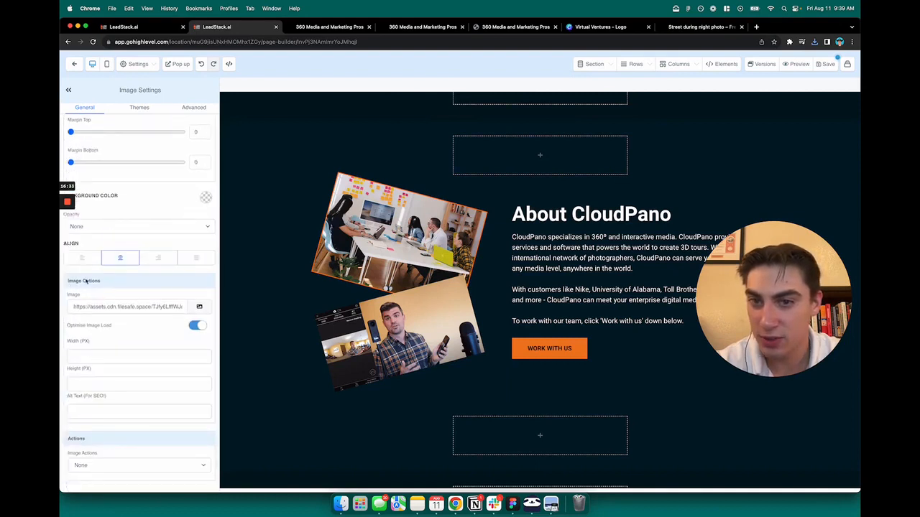
click(201, 307)
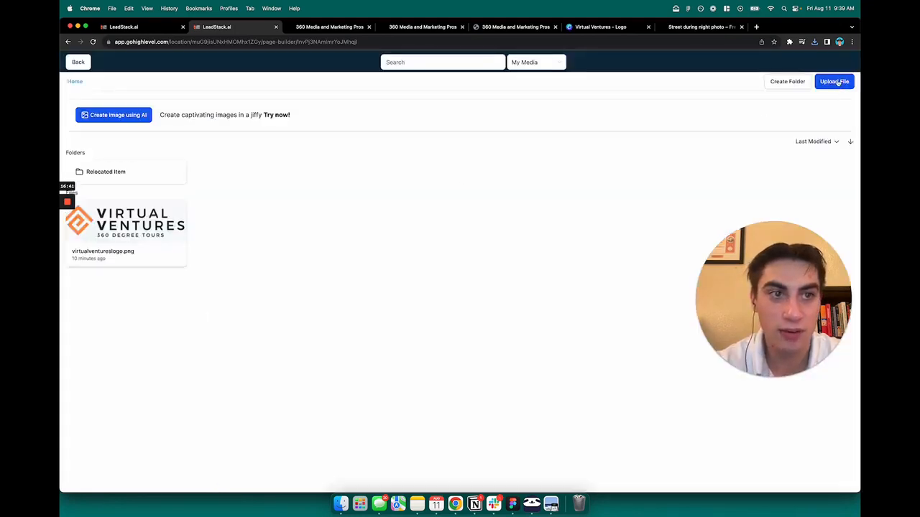
- Upload the downloaded Unsplash street photo from Downloads and use it as the upper image in the About CloudPano section
click(833, 83)
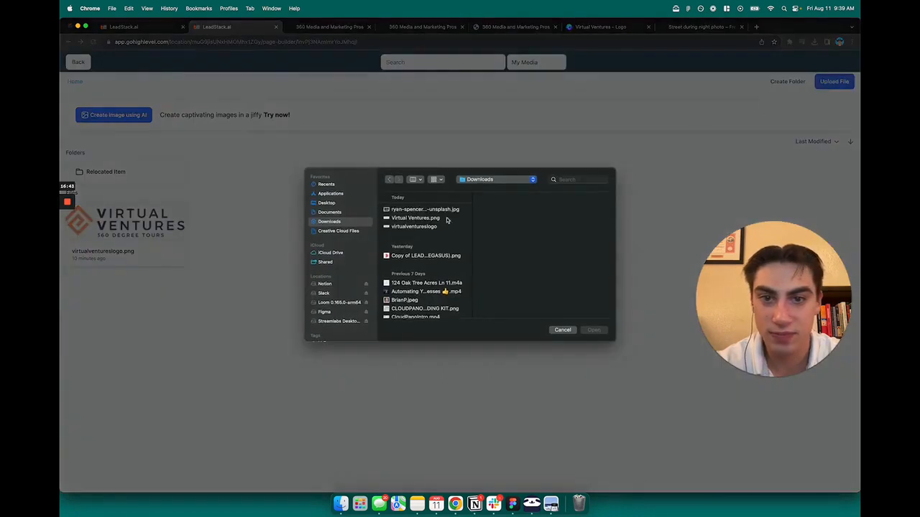
click(403, 210)
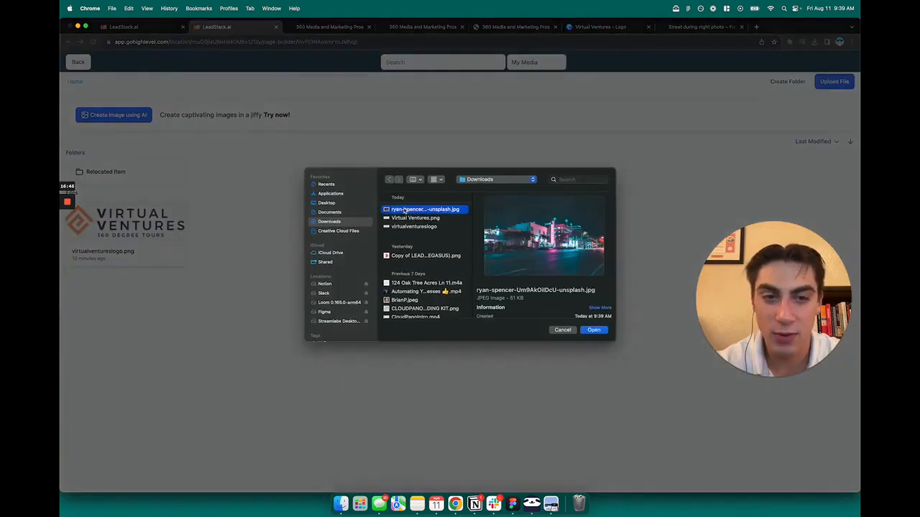
click(594, 330)
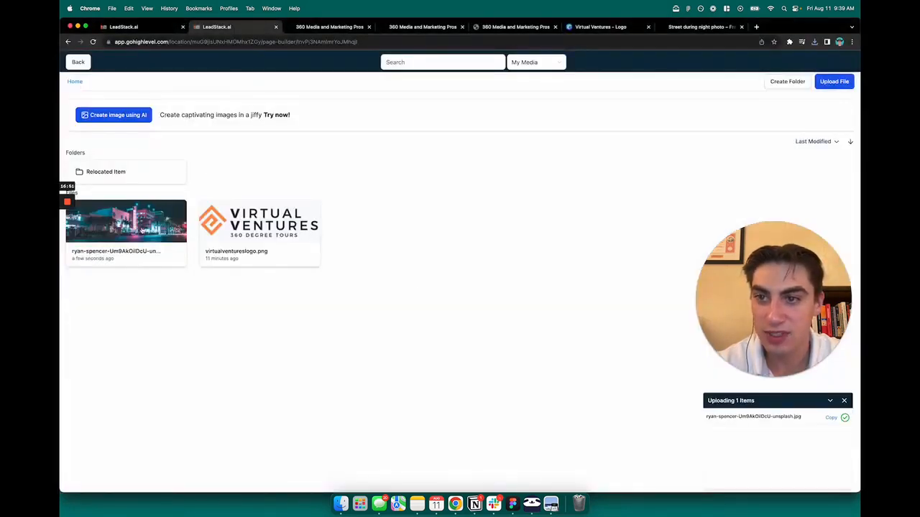
click(146, 227)
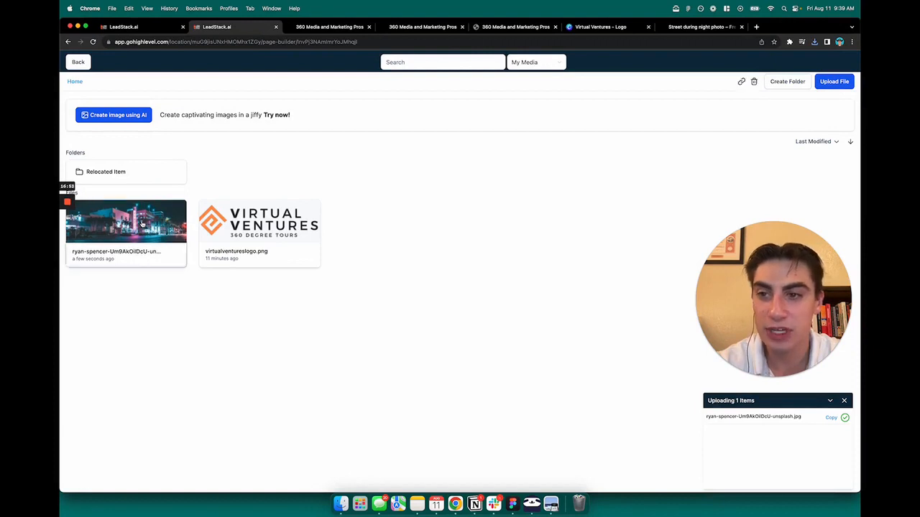
click(547, 231)
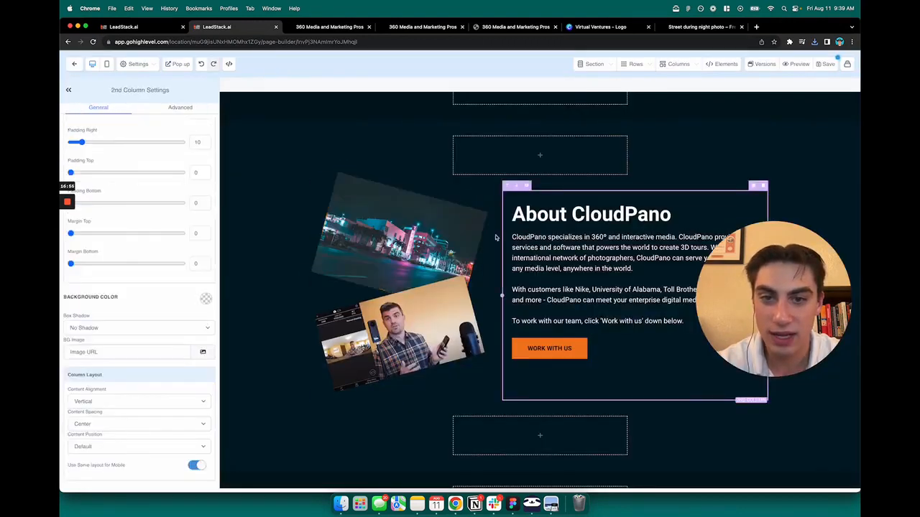
click(443, 240)
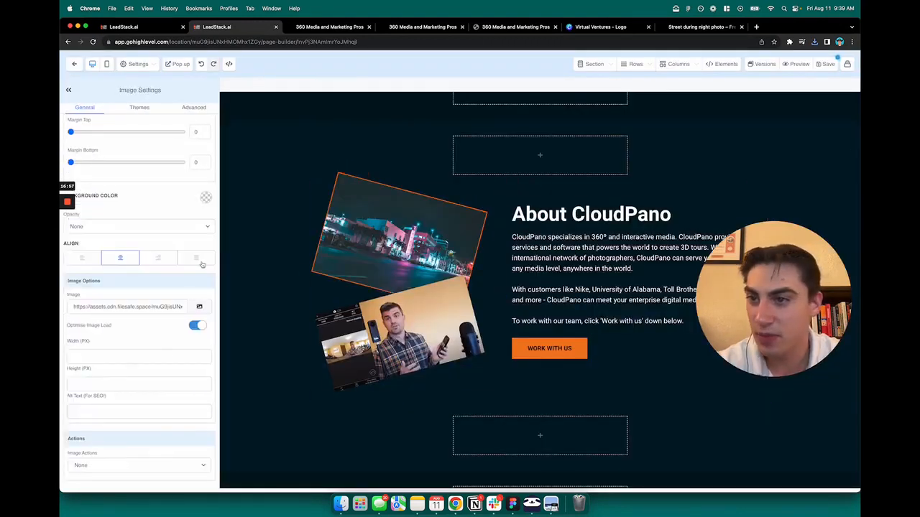
- Look back over the page from the About CloudPano section to the Virtual Ventures hero section
scroll(179, 257, up, 5)
scroll(446, 299, up, 10)
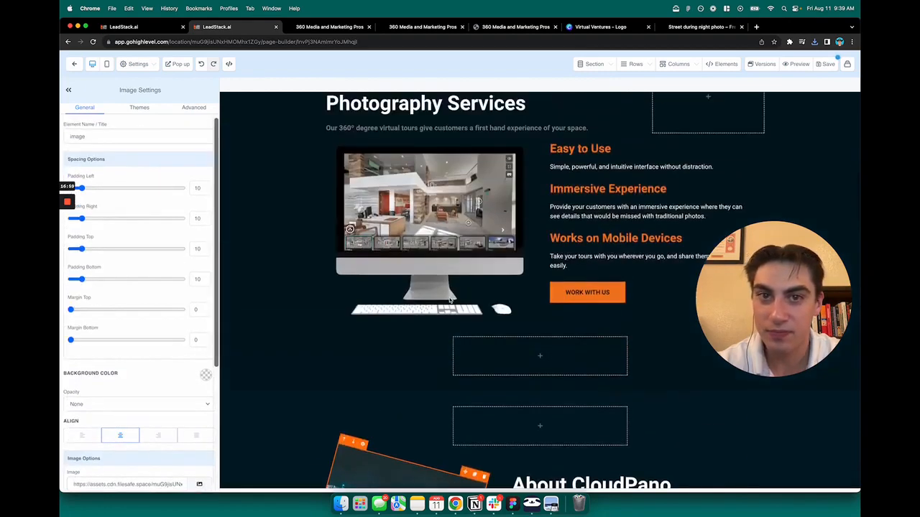
scroll(446, 299, up, 5)
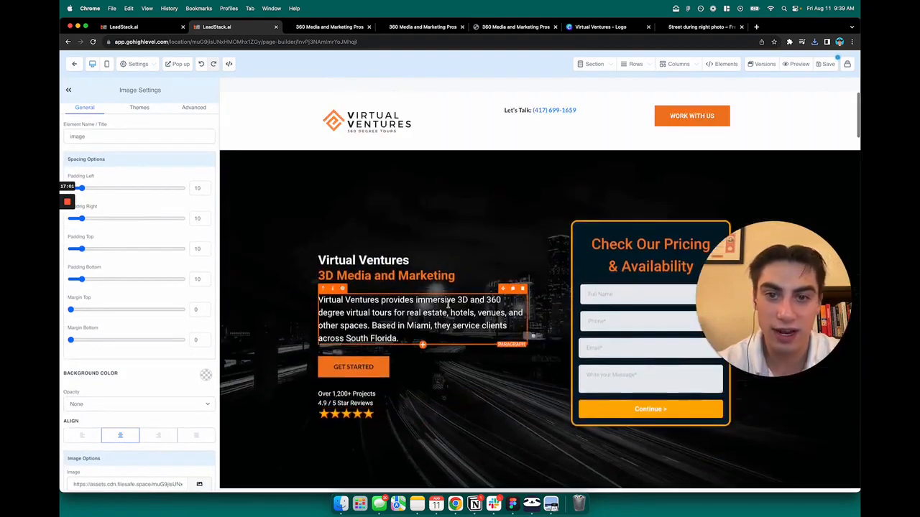